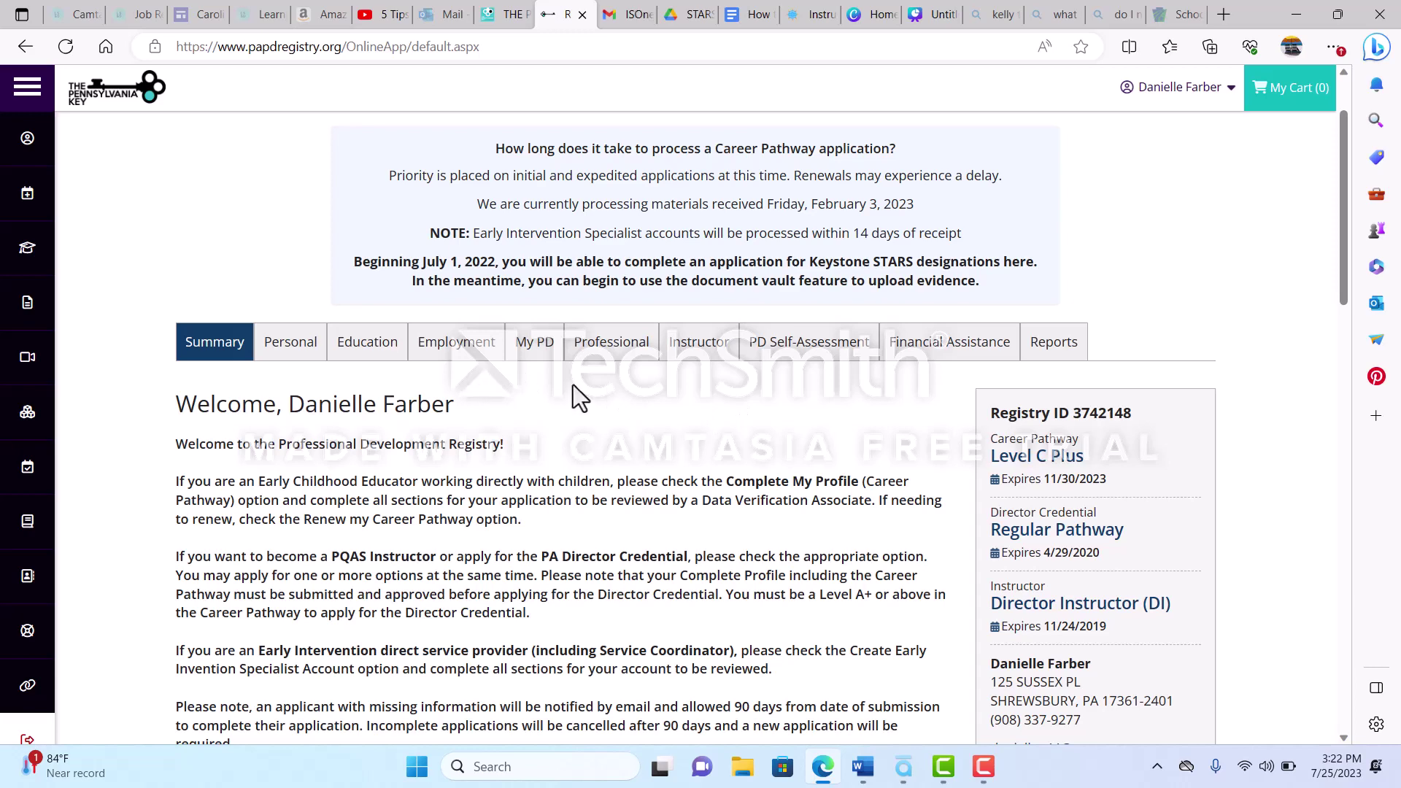
Open the My PD records and review the list of training events with their completion dates, hours and verification
click(536, 343)
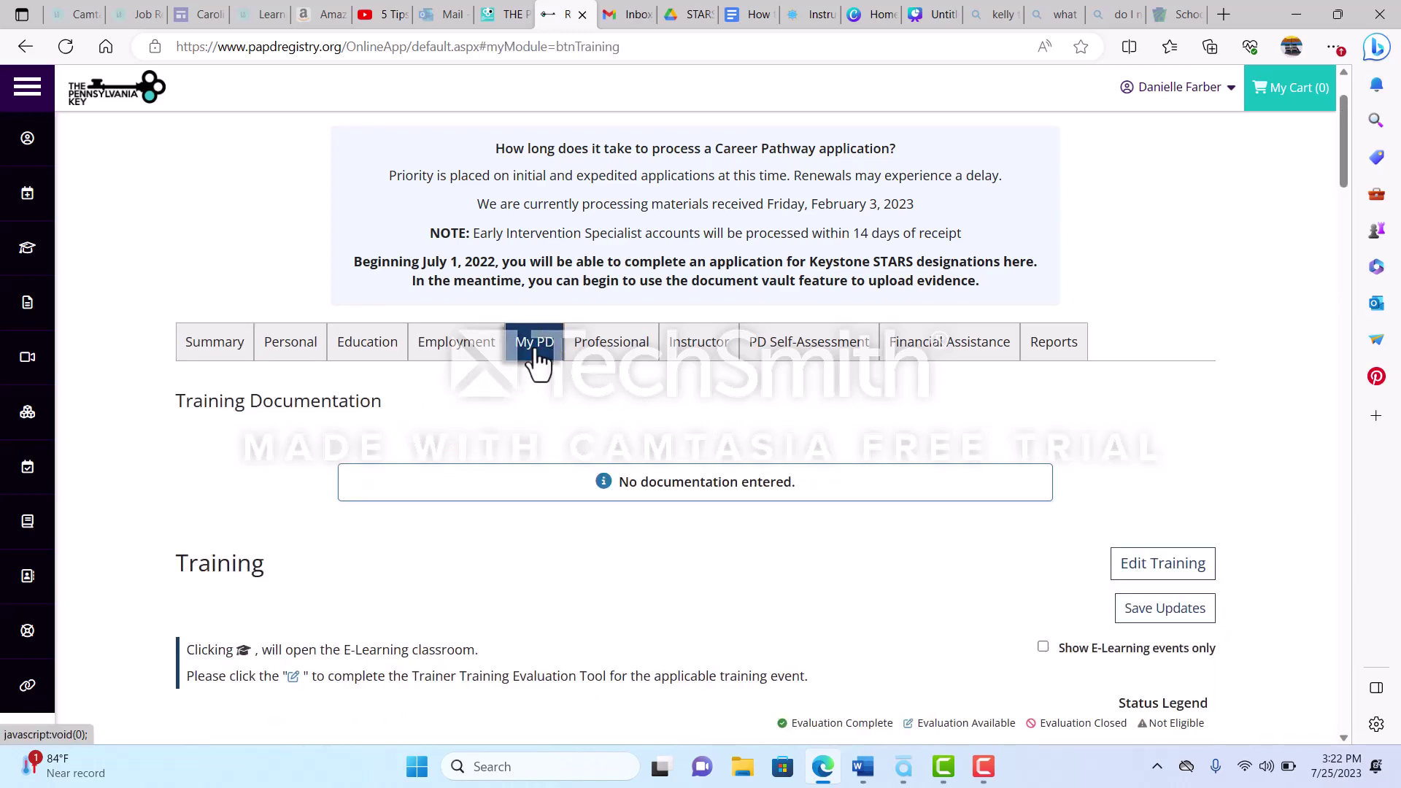
scroll(576, 391, down, 4)
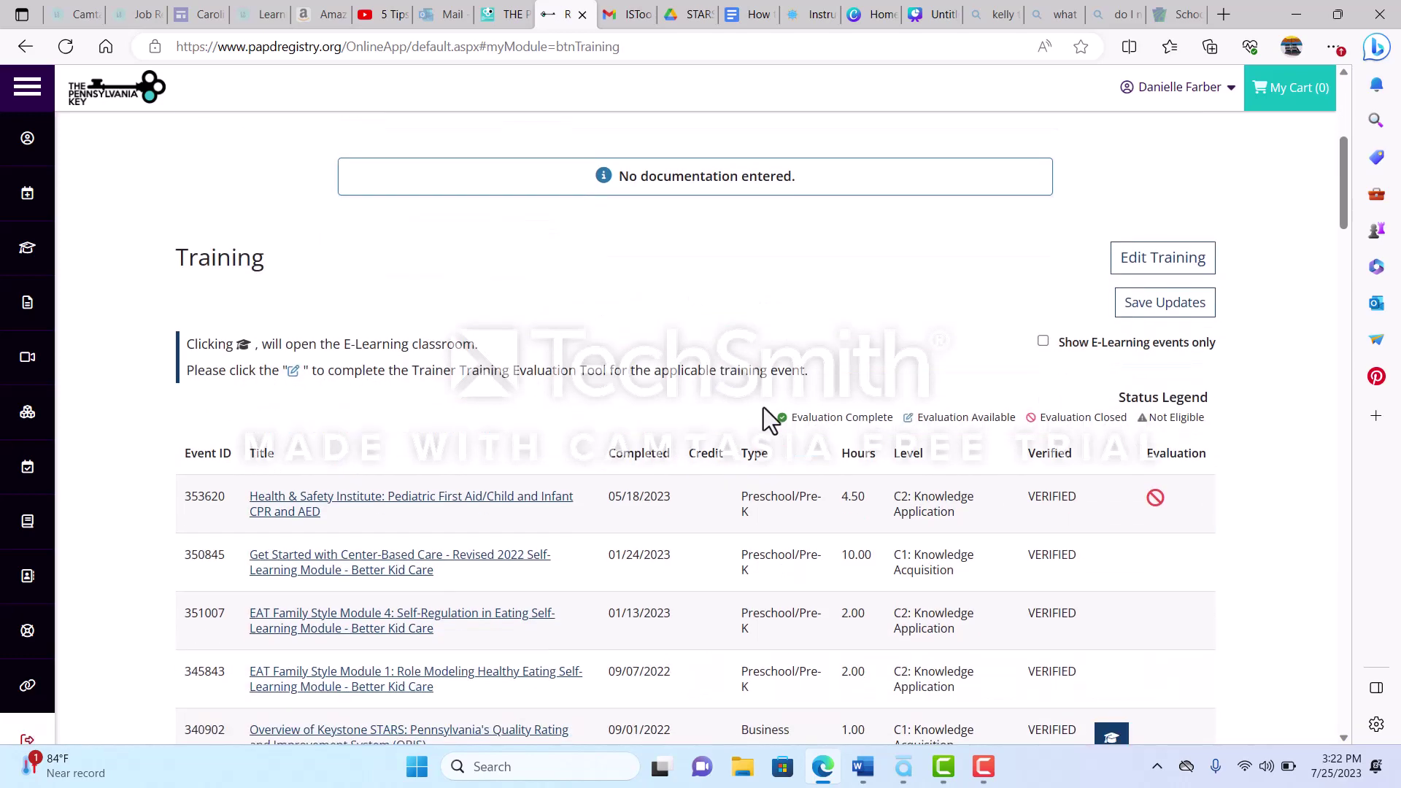
scroll(765, 407, down, 2)
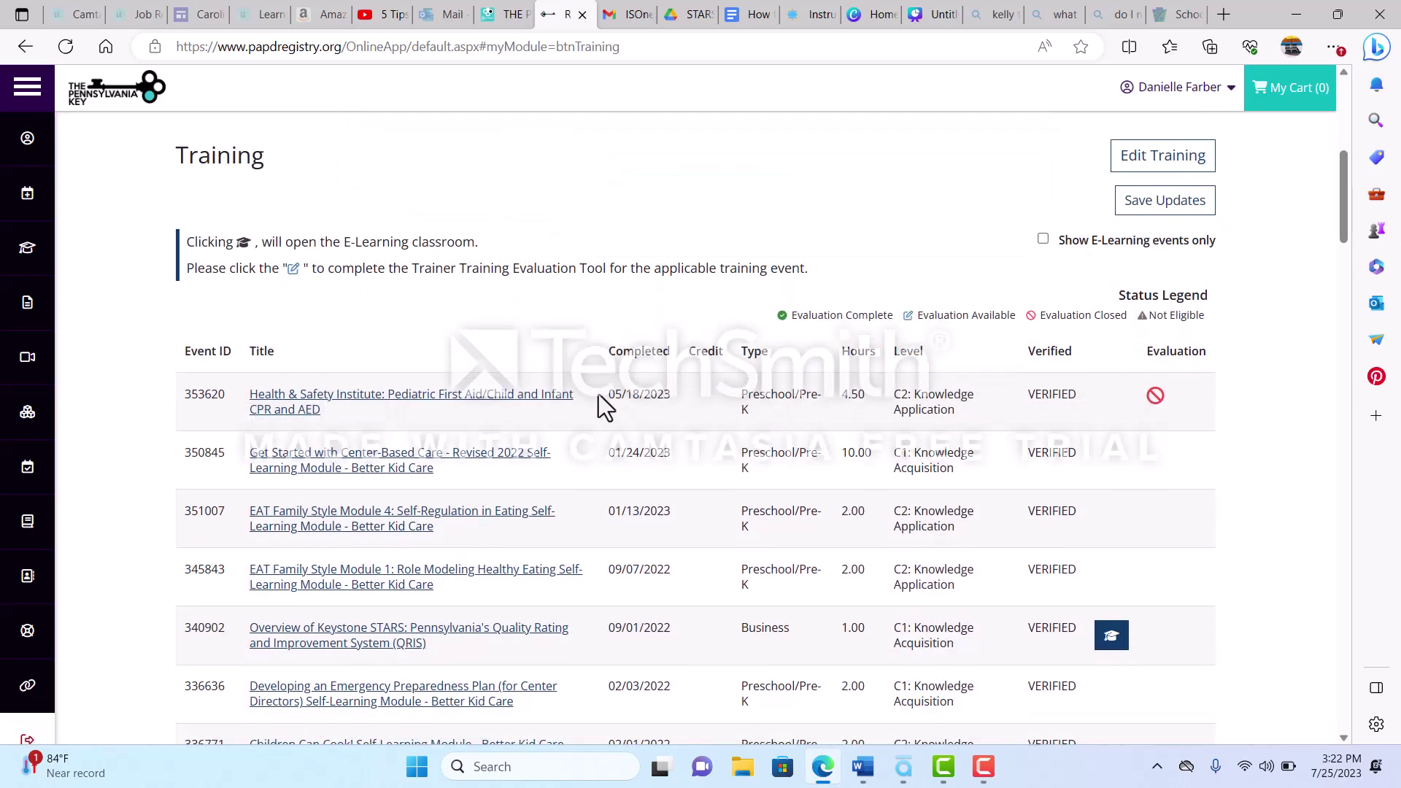
scroll(622, 606, down, 1)
scroll(619, 605, down, 1)
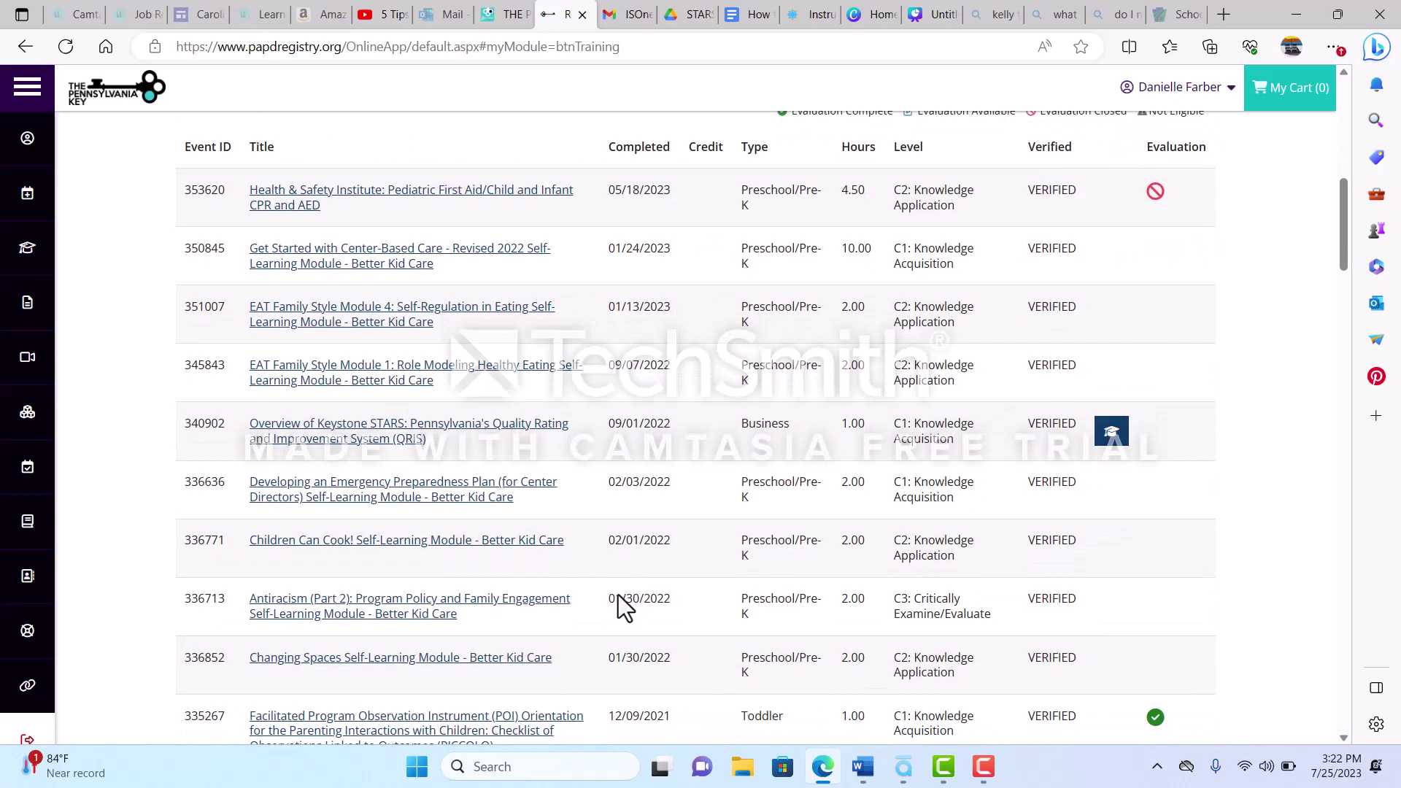
scroll(621, 607, up, 2)
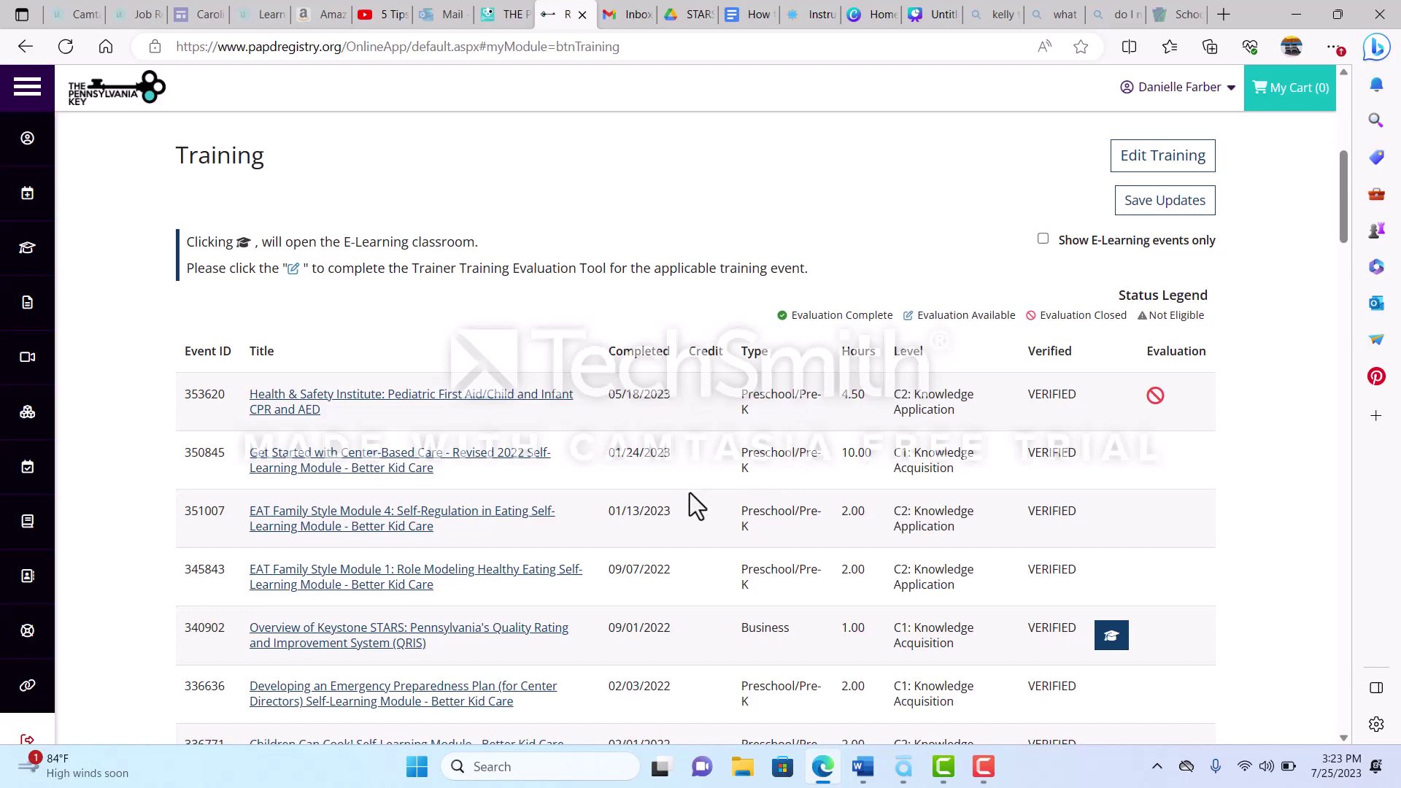
scroll(690, 492, up, 5)
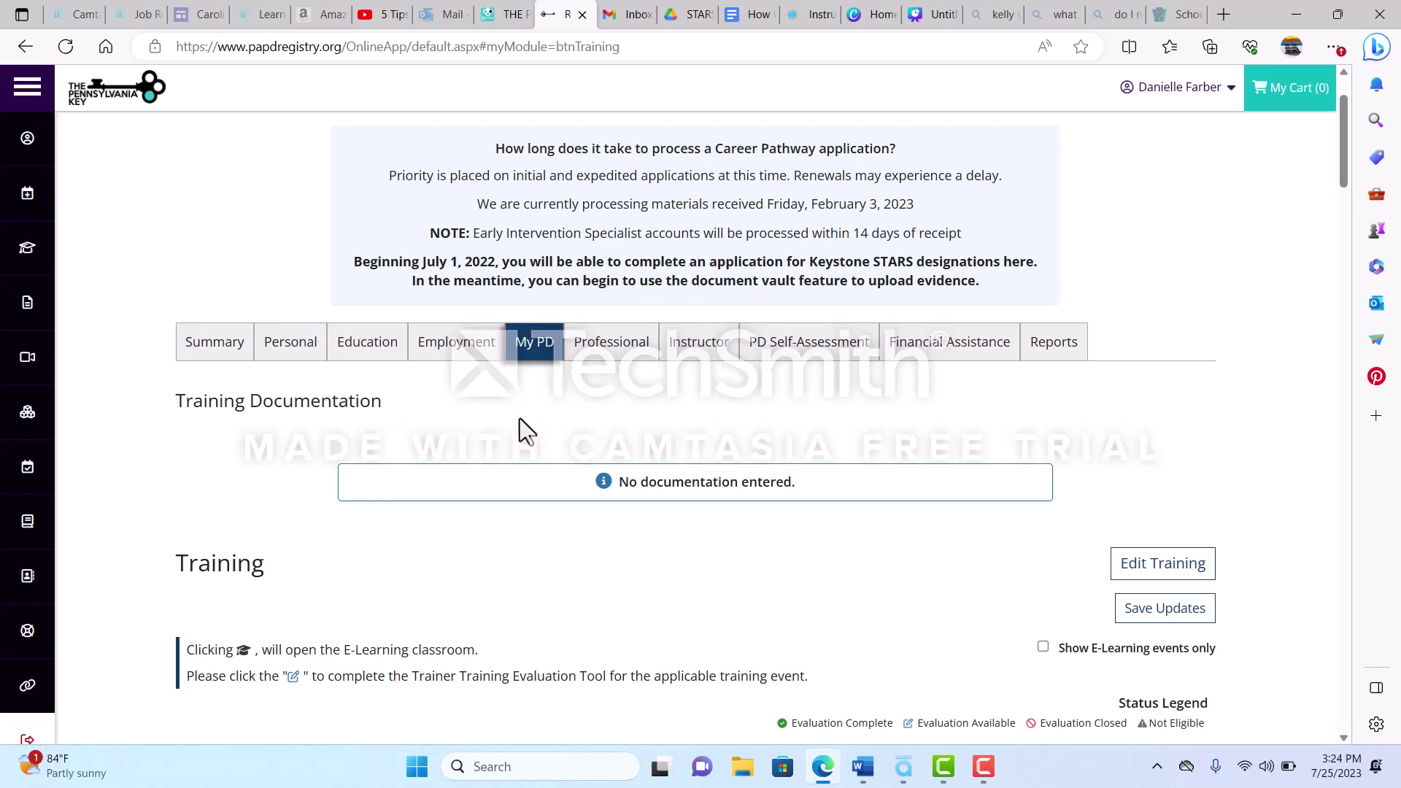
Open the PD Self-Assessment and expand the Big Ideas Framework for Early Childhood Educators to look through its standard areas
click(803, 361)
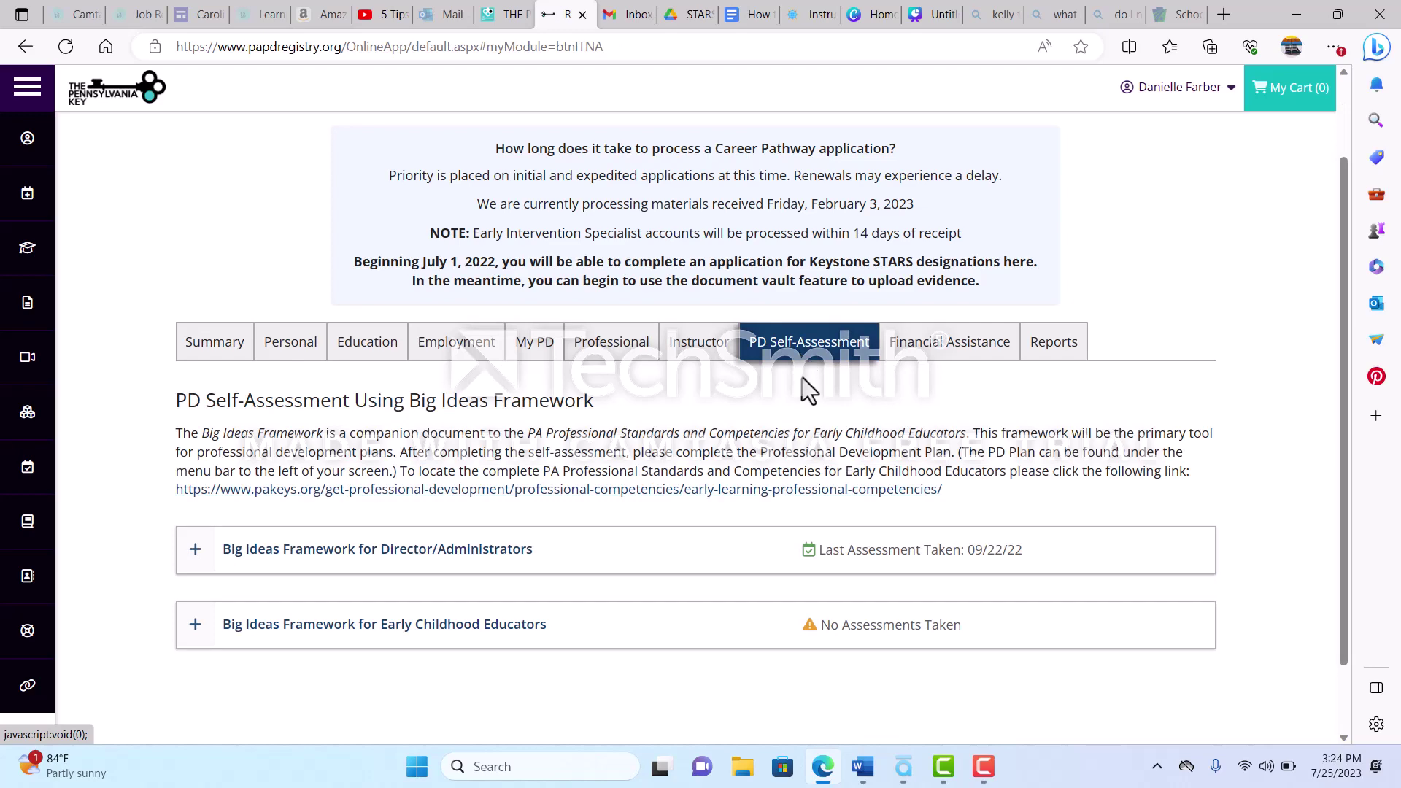
scroll(821, 407, down, 1)
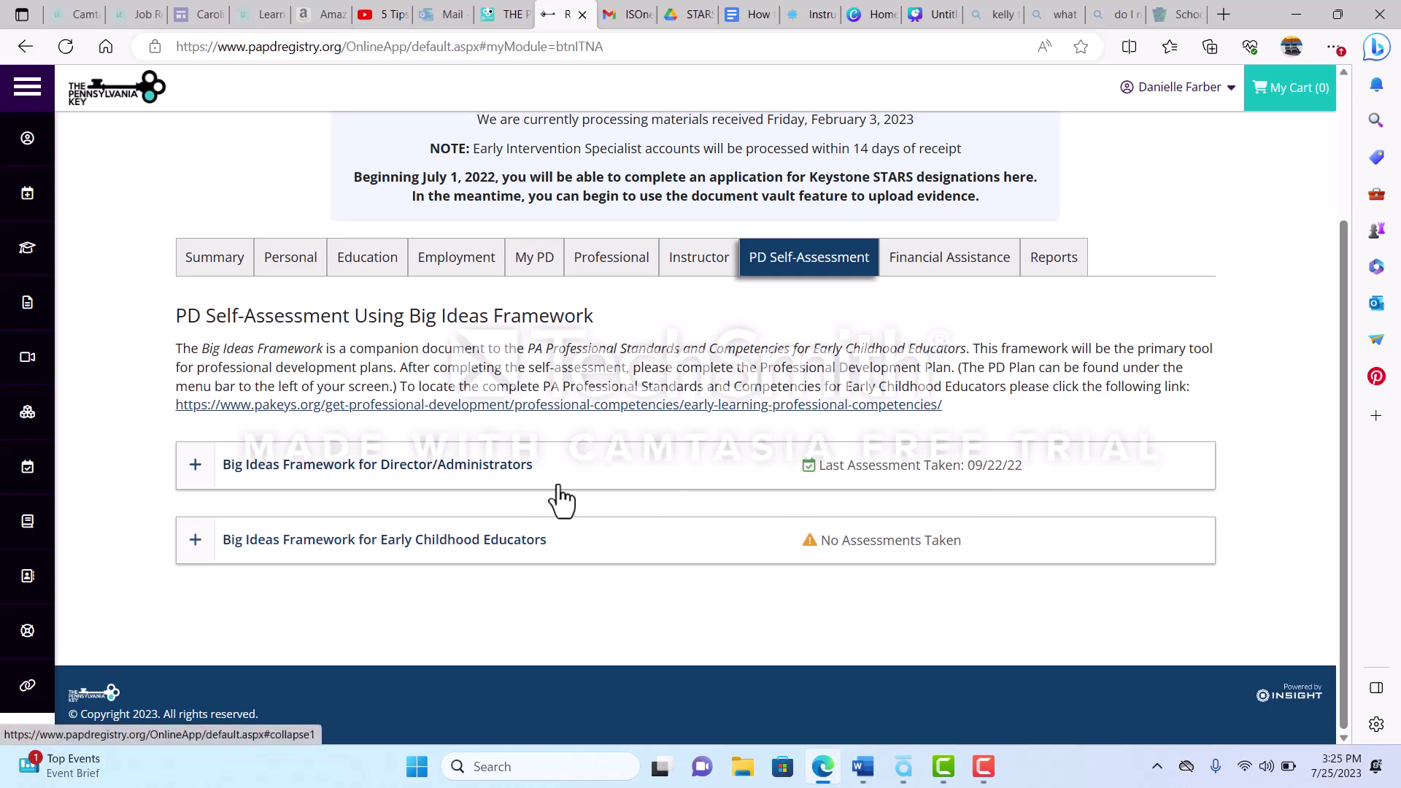
click(197, 549)
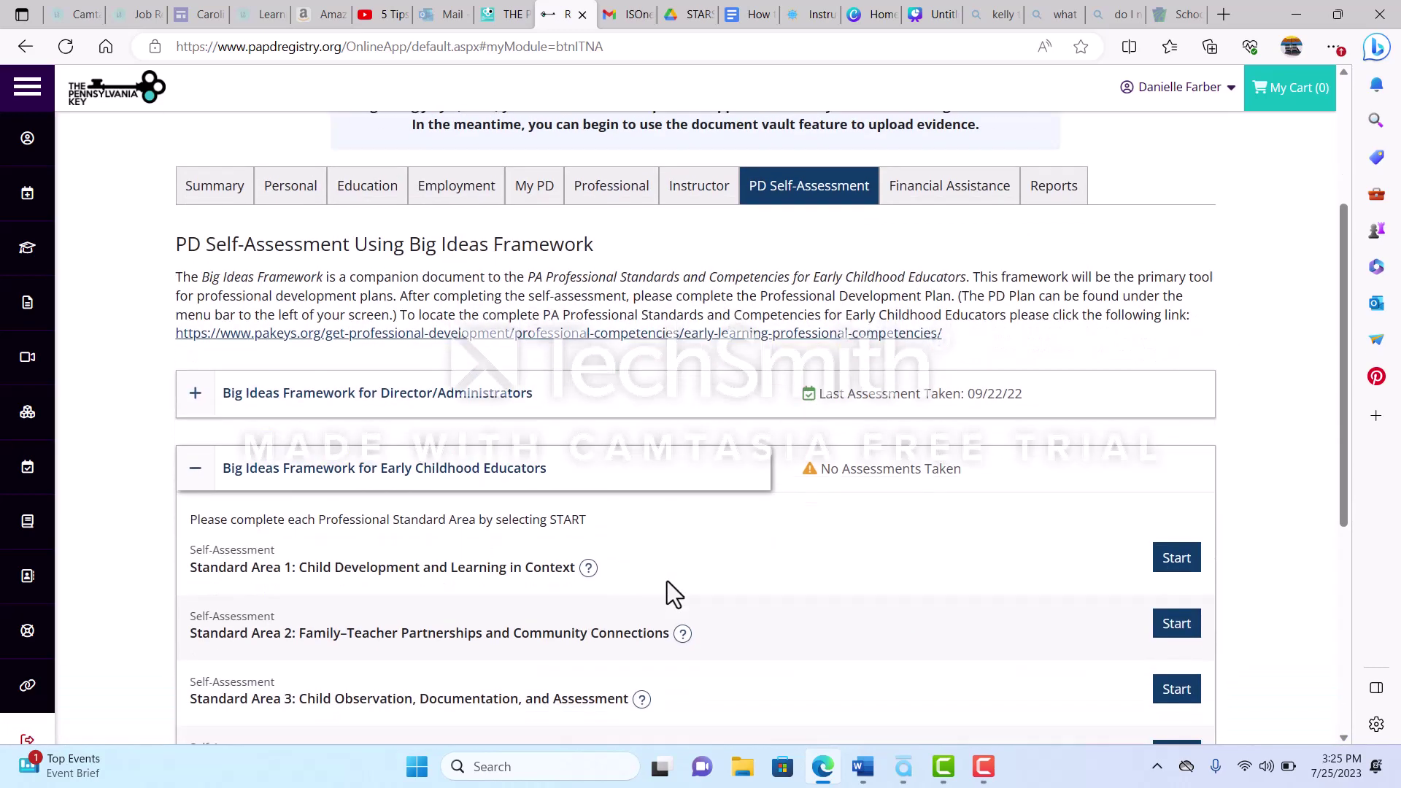
scroll(667, 581, down, 2)
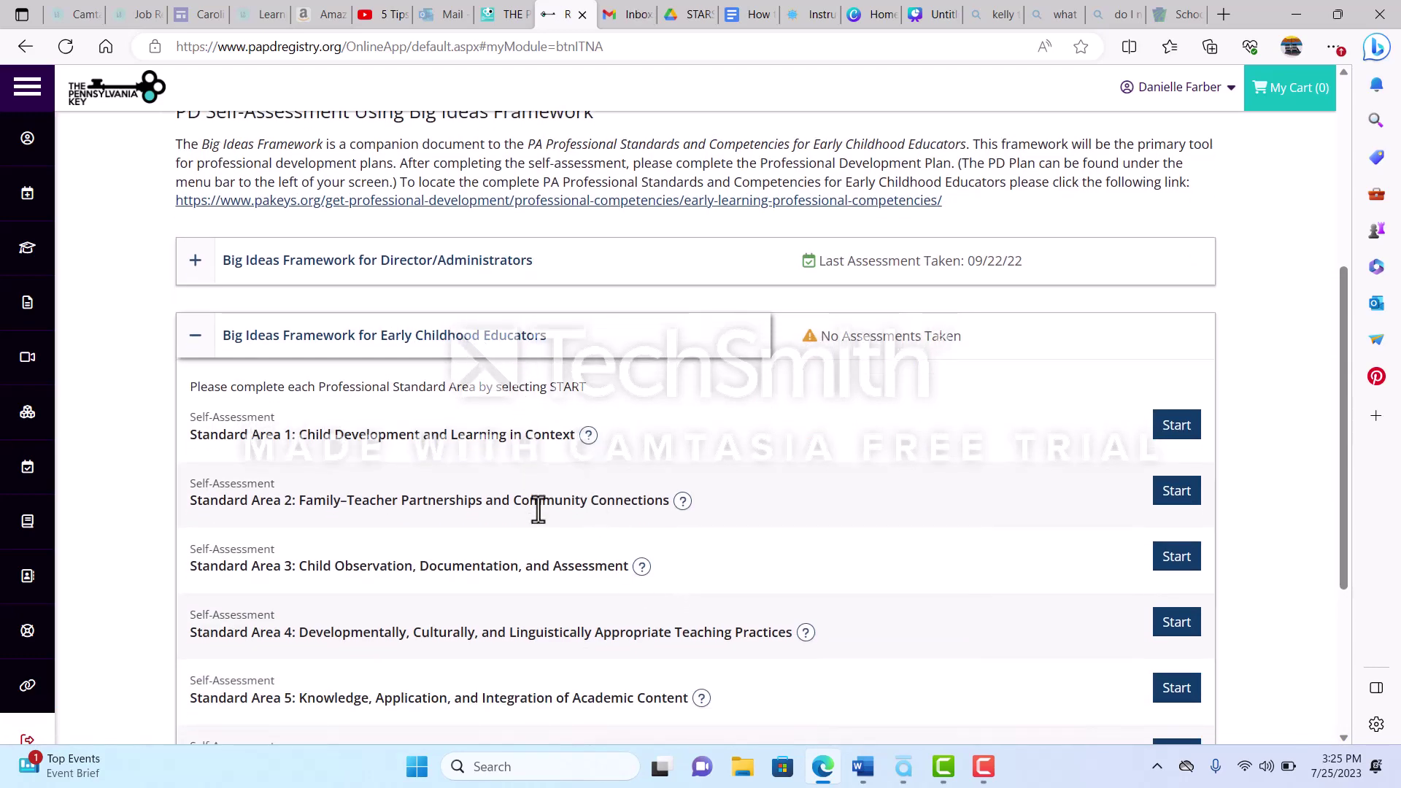
scroll(538, 510, down, 4)
scroll(538, 509, up, 4)
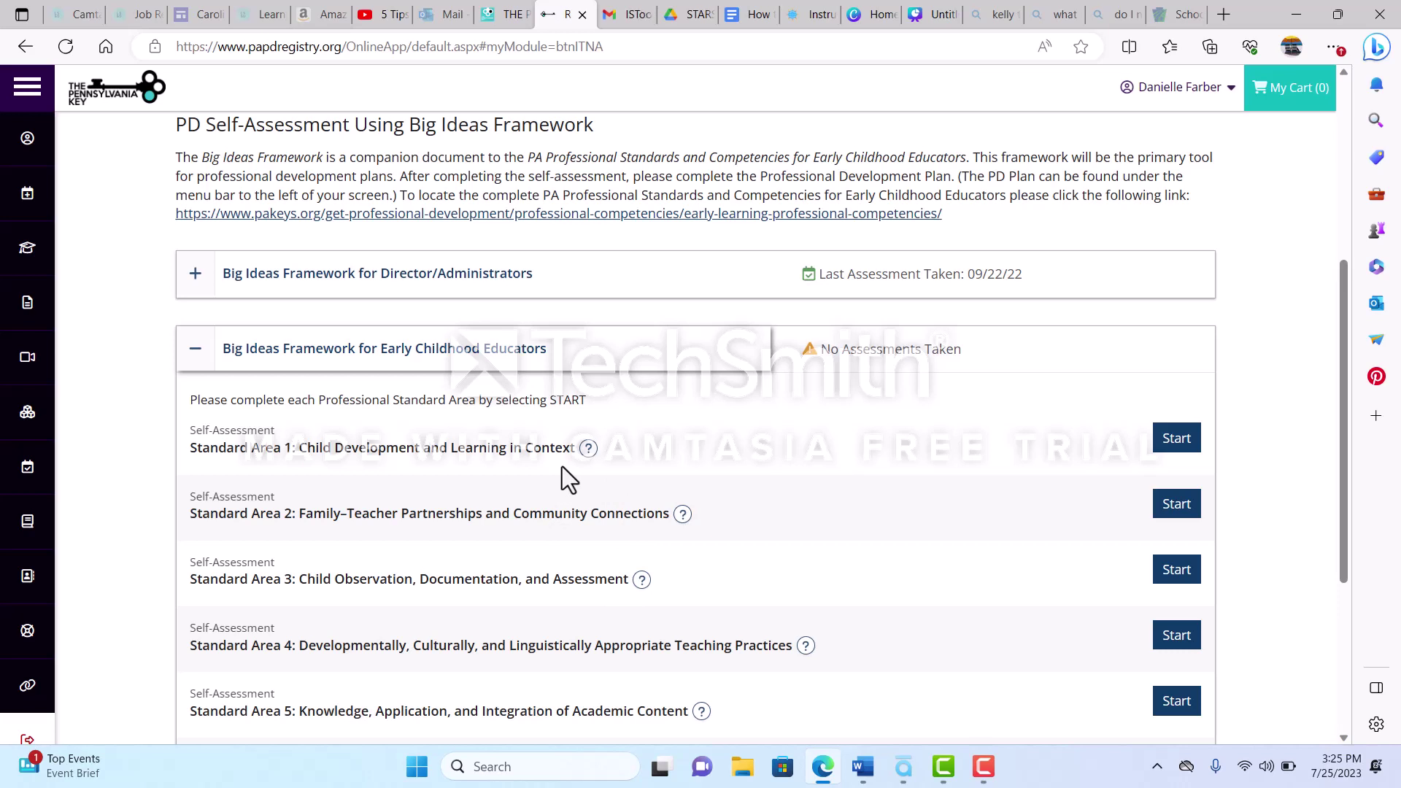
Start the Standard Area 1: Child Development and Learning in Context self-assessment and look through its questions
click(1176, 438)
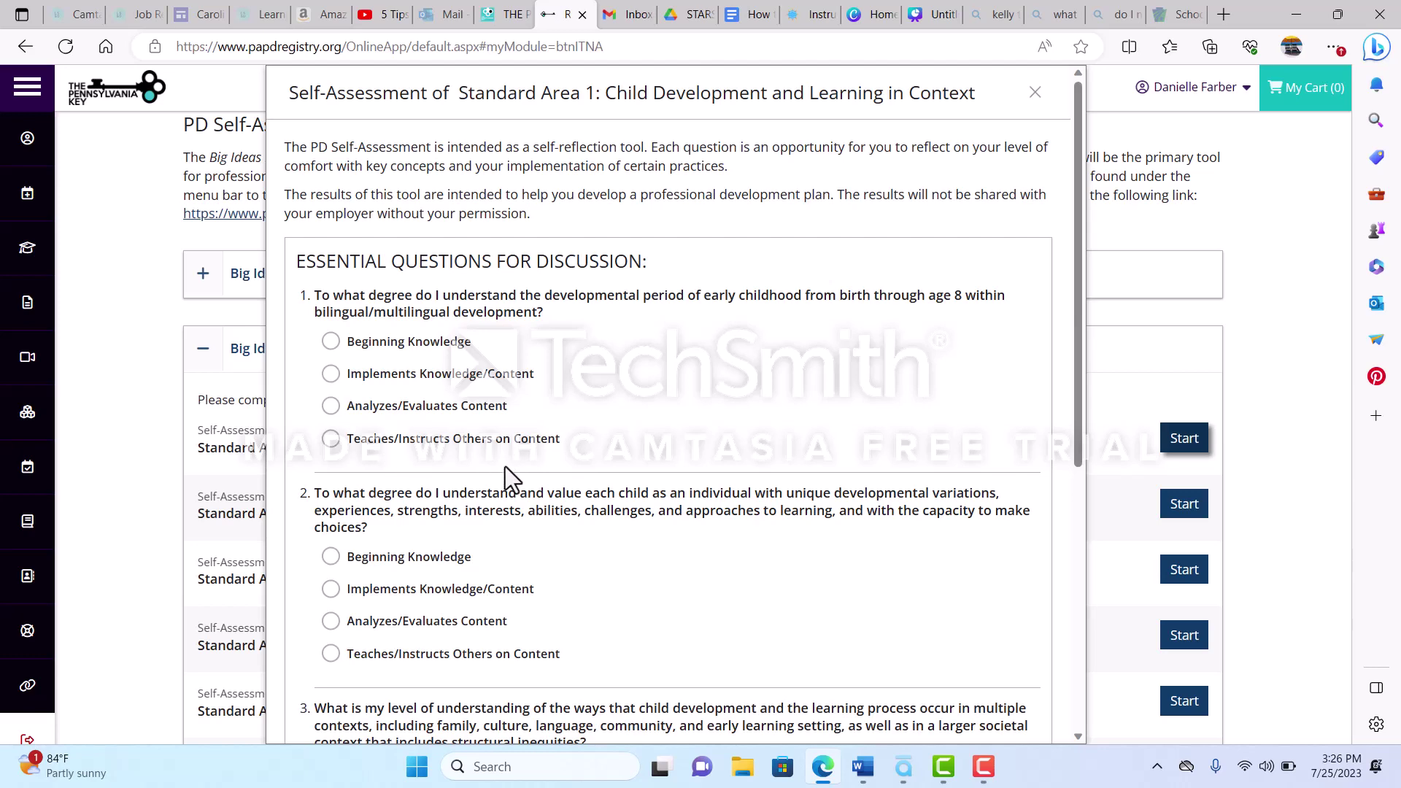
scroll(719, 506, down, 4)
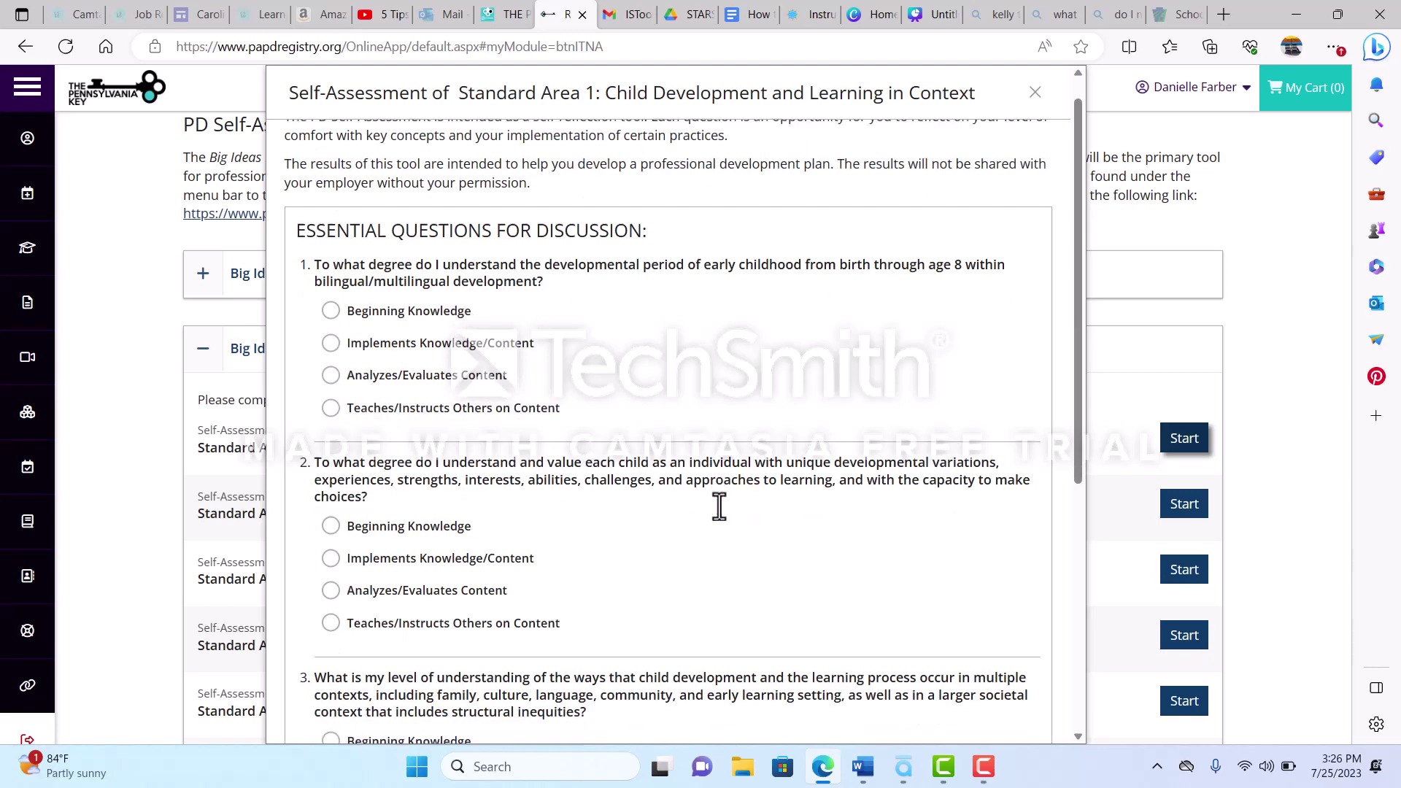
scroll(719, 505, down, 2)
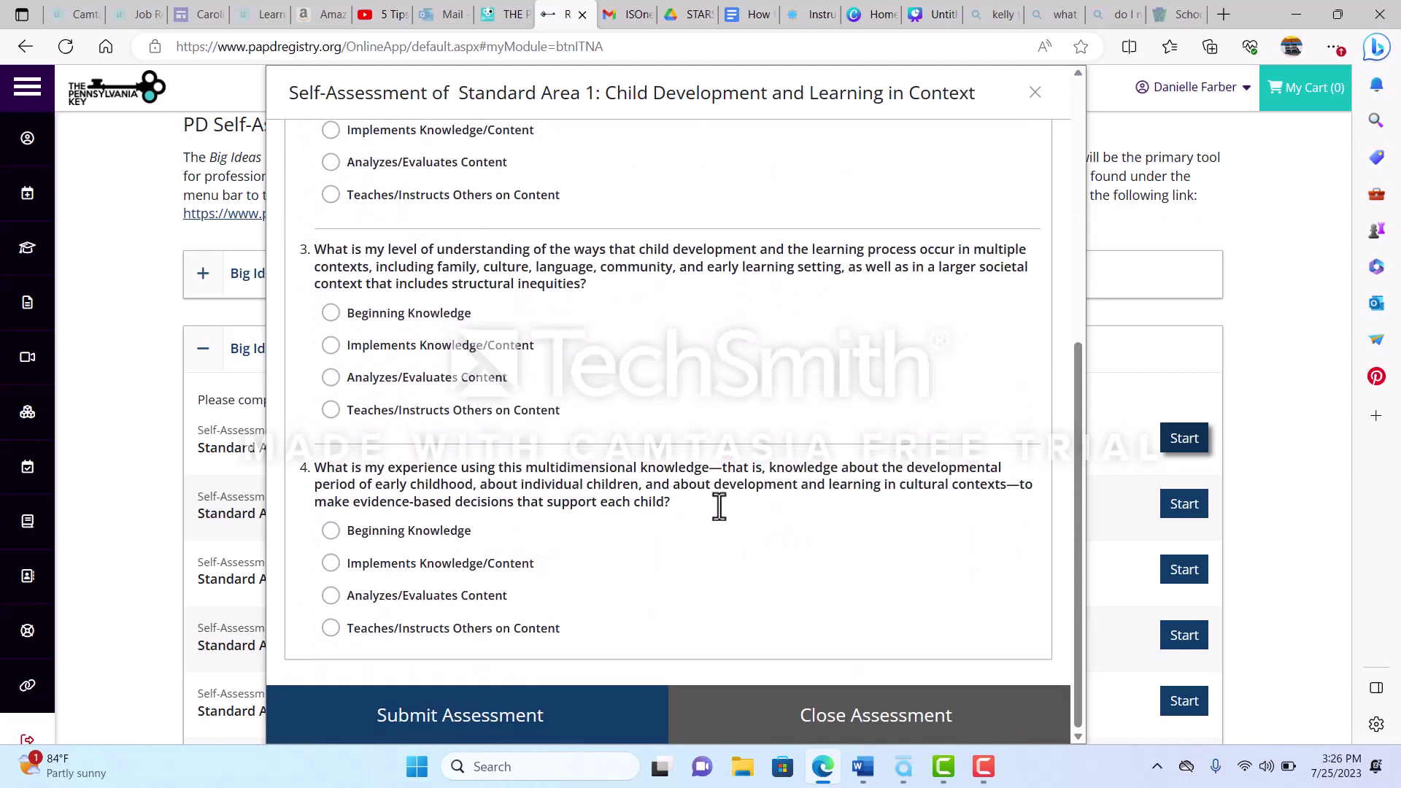
scroll(652, 529, up, 6)
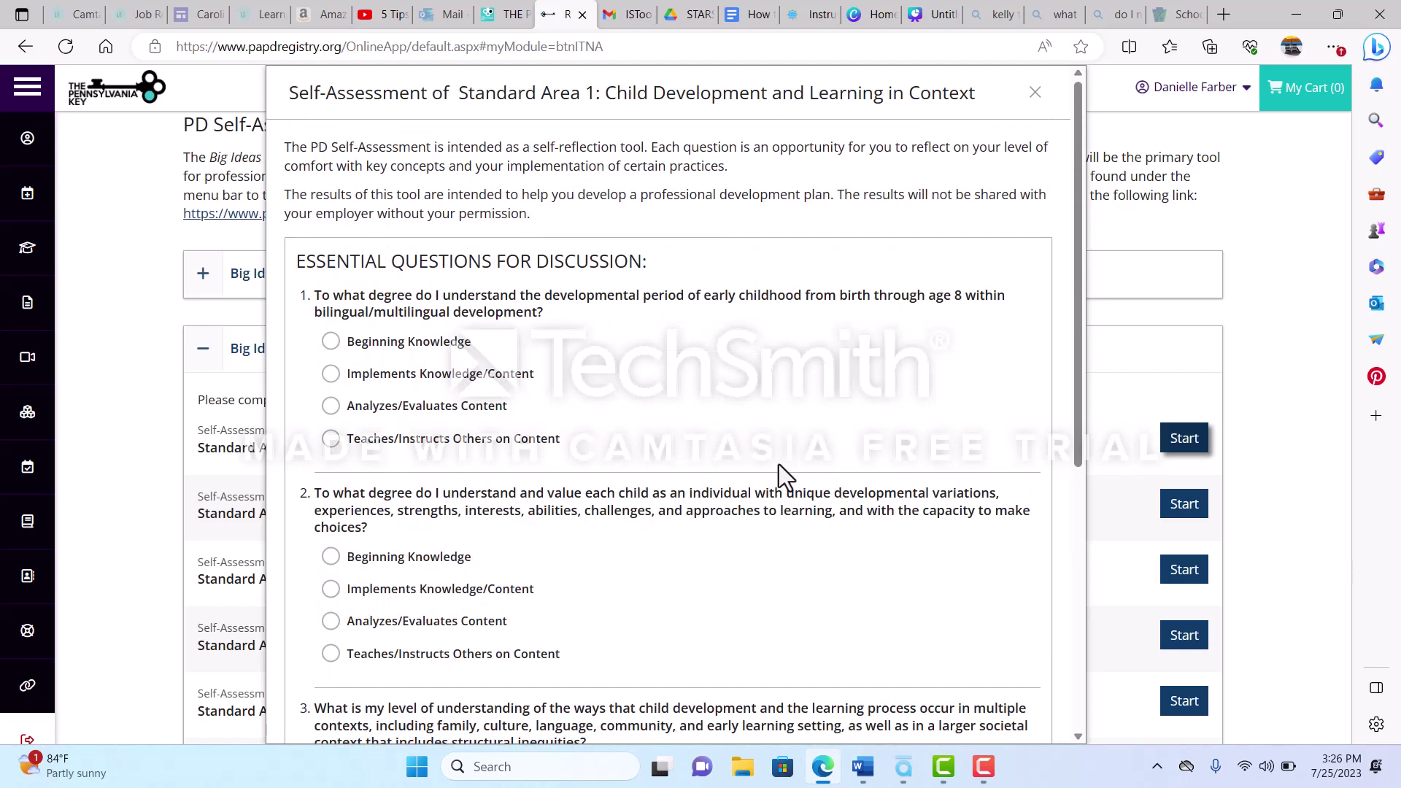
Answer all four Standard Area 1 questions with Implements Knowledge/Content, then submit and close the assessment
click(331, 374)
scroll(511, 511, down, 1)
click(330, 493)
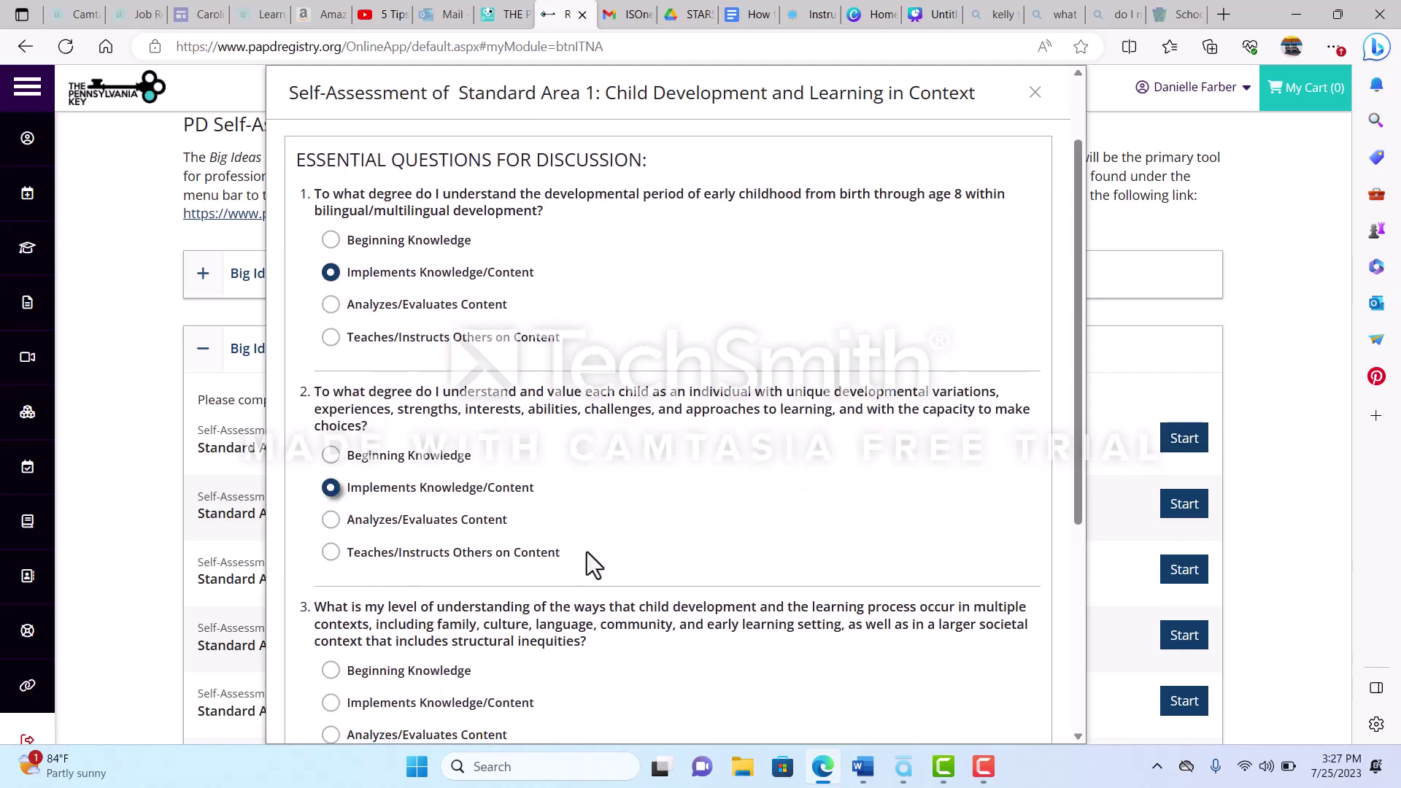
scroll(587, 552, down, 3)
click(332, 400)
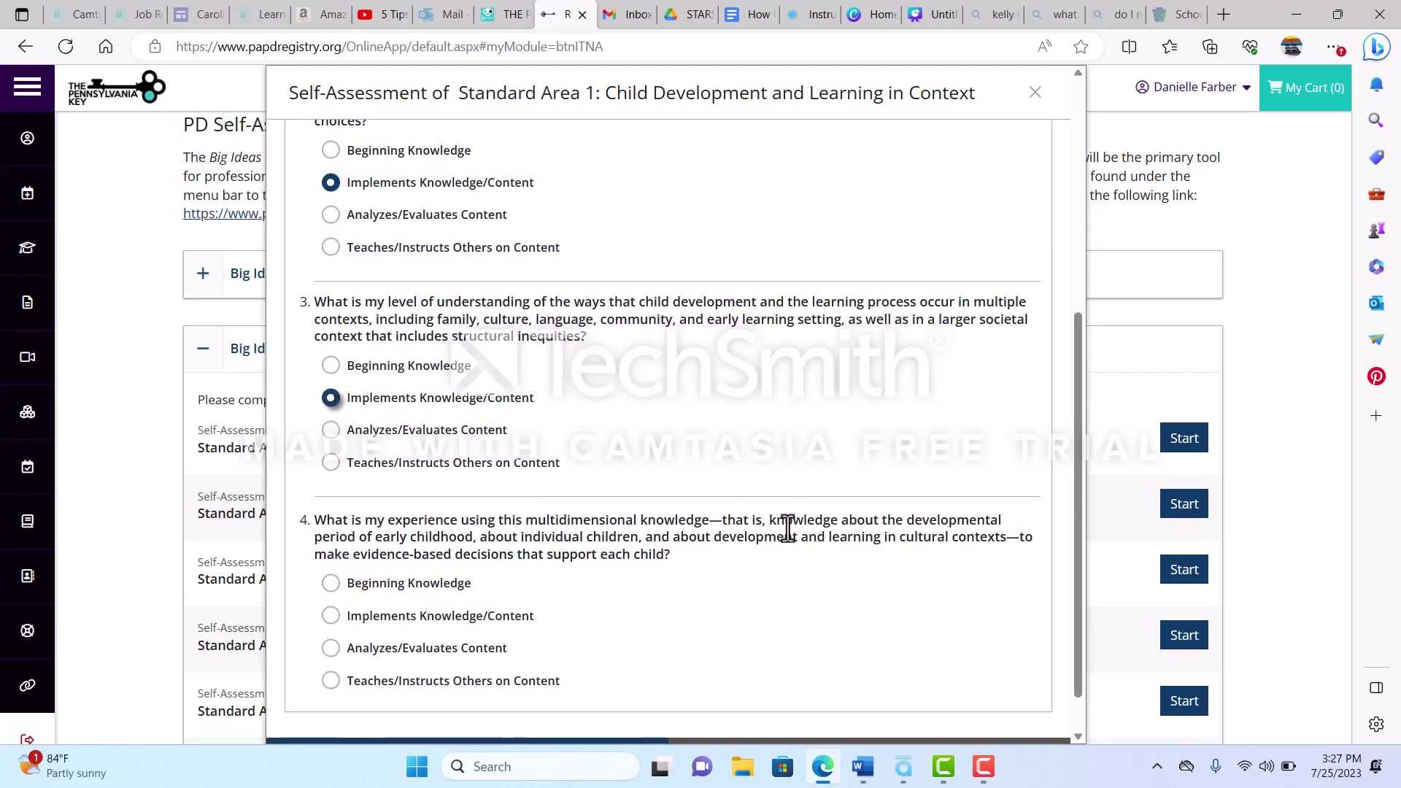
scroll(788, 525, down, 1)
click(335, 563)
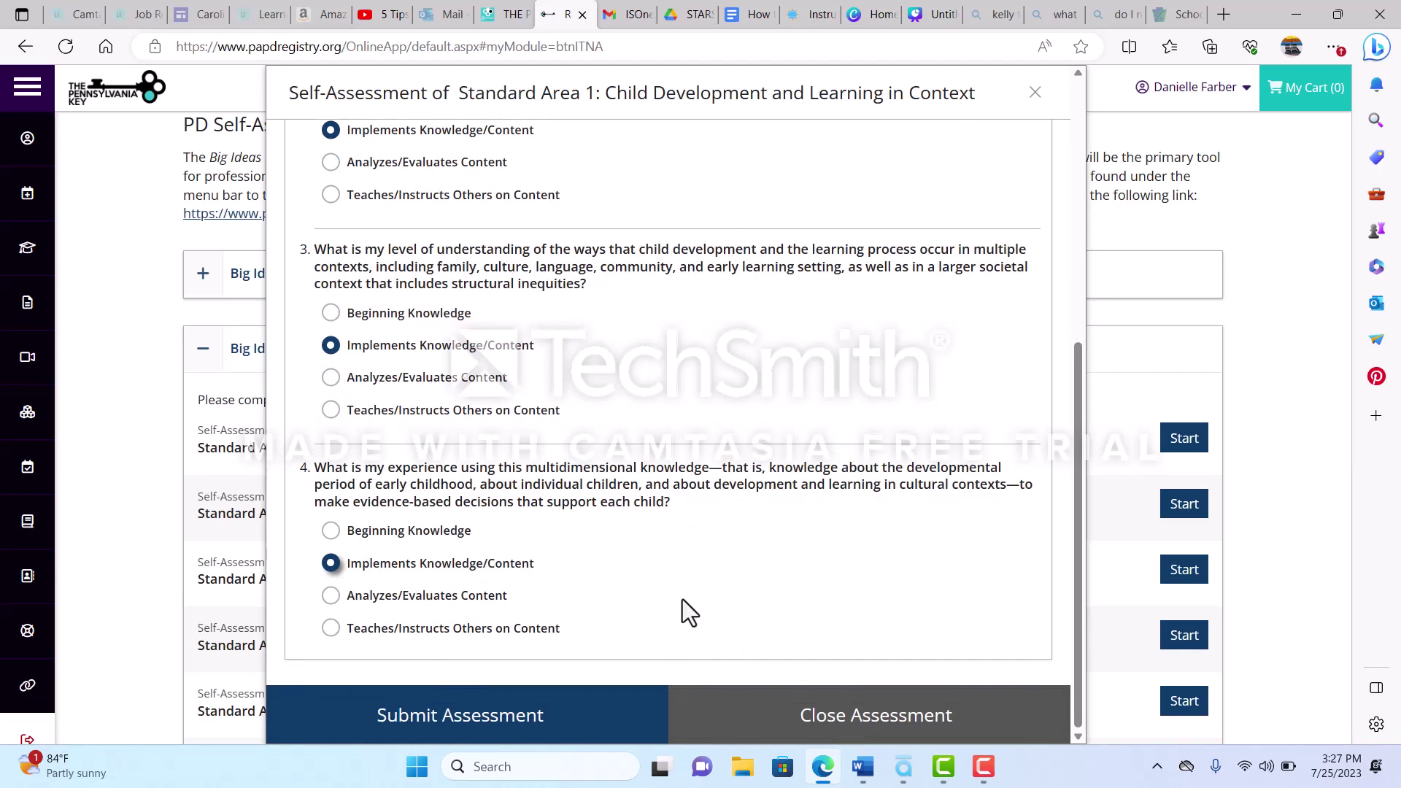
click(523, 723)
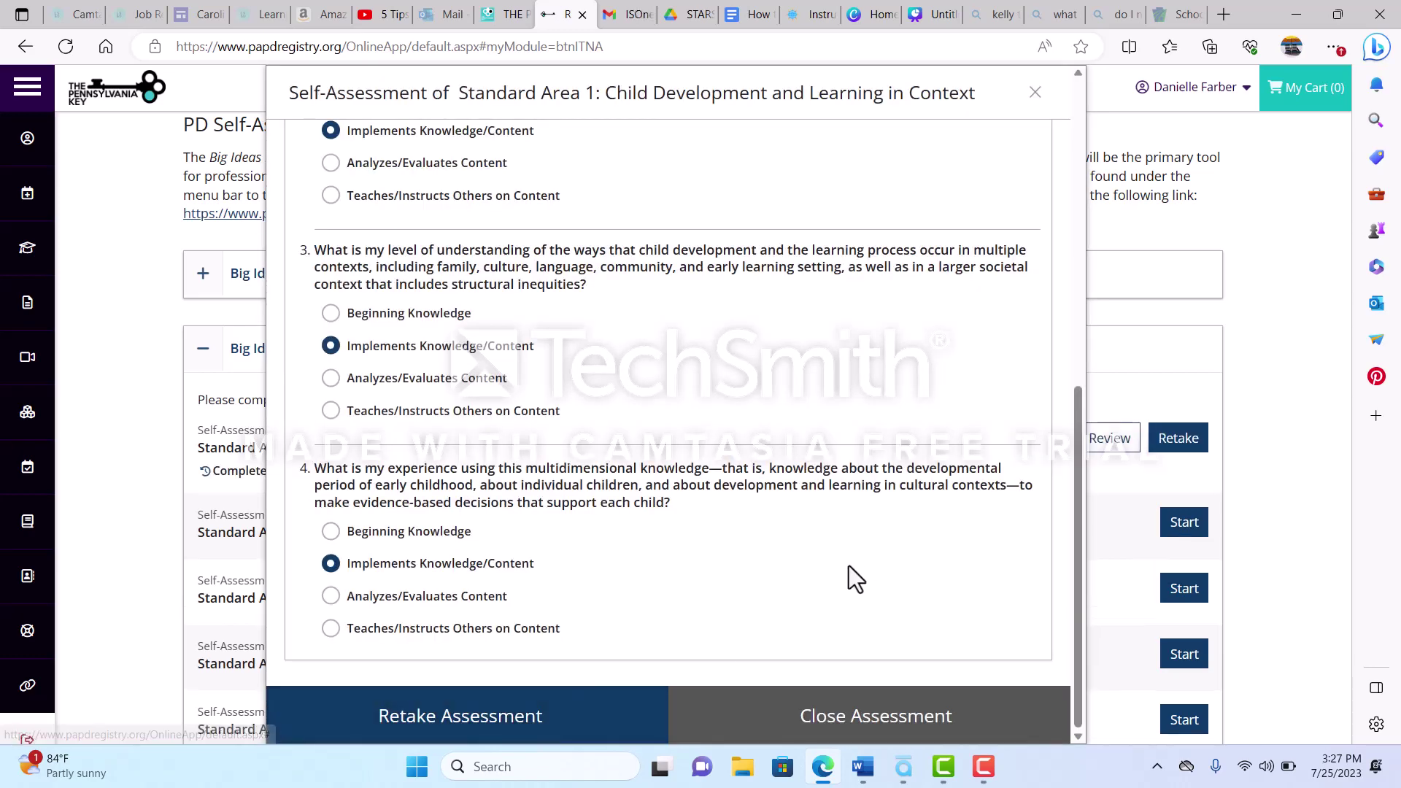
click(826, 722)
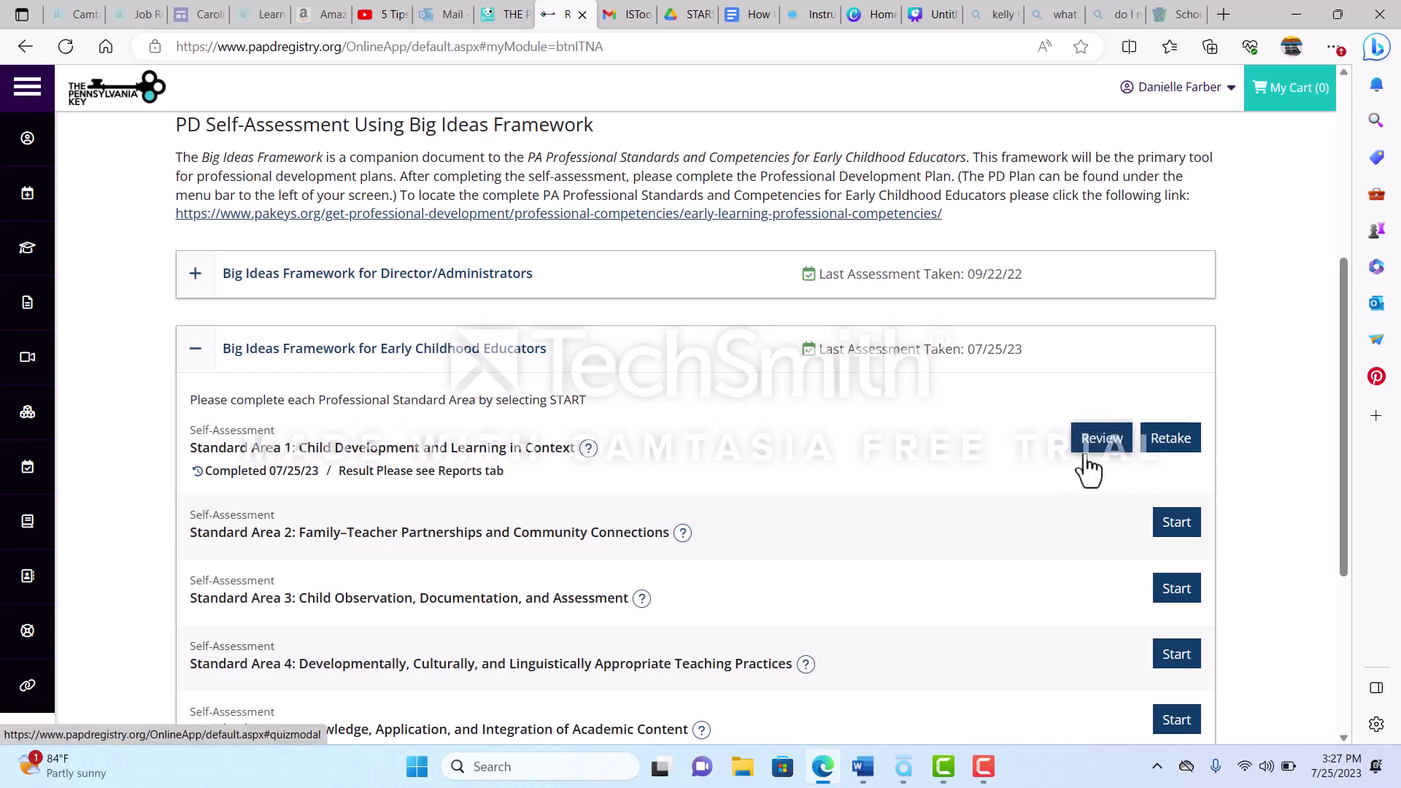
Complete, submit and close the Standard Area 2 self-assessment, choosing Analyzes/Evaluates Content for questions 1 and 2 and Beginning Knowledge for question 3
scroll(592, 504, down, 1)
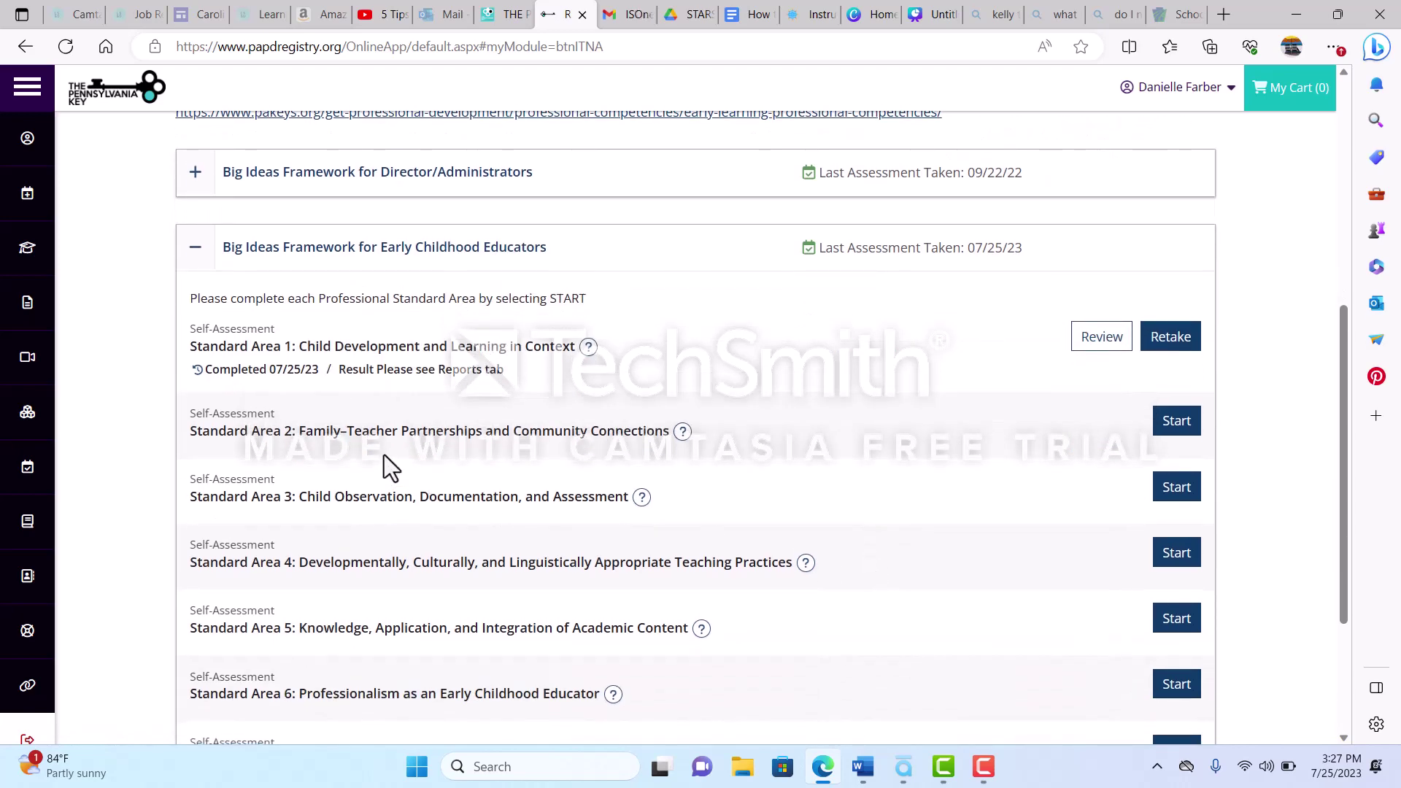
click(1173, 427)
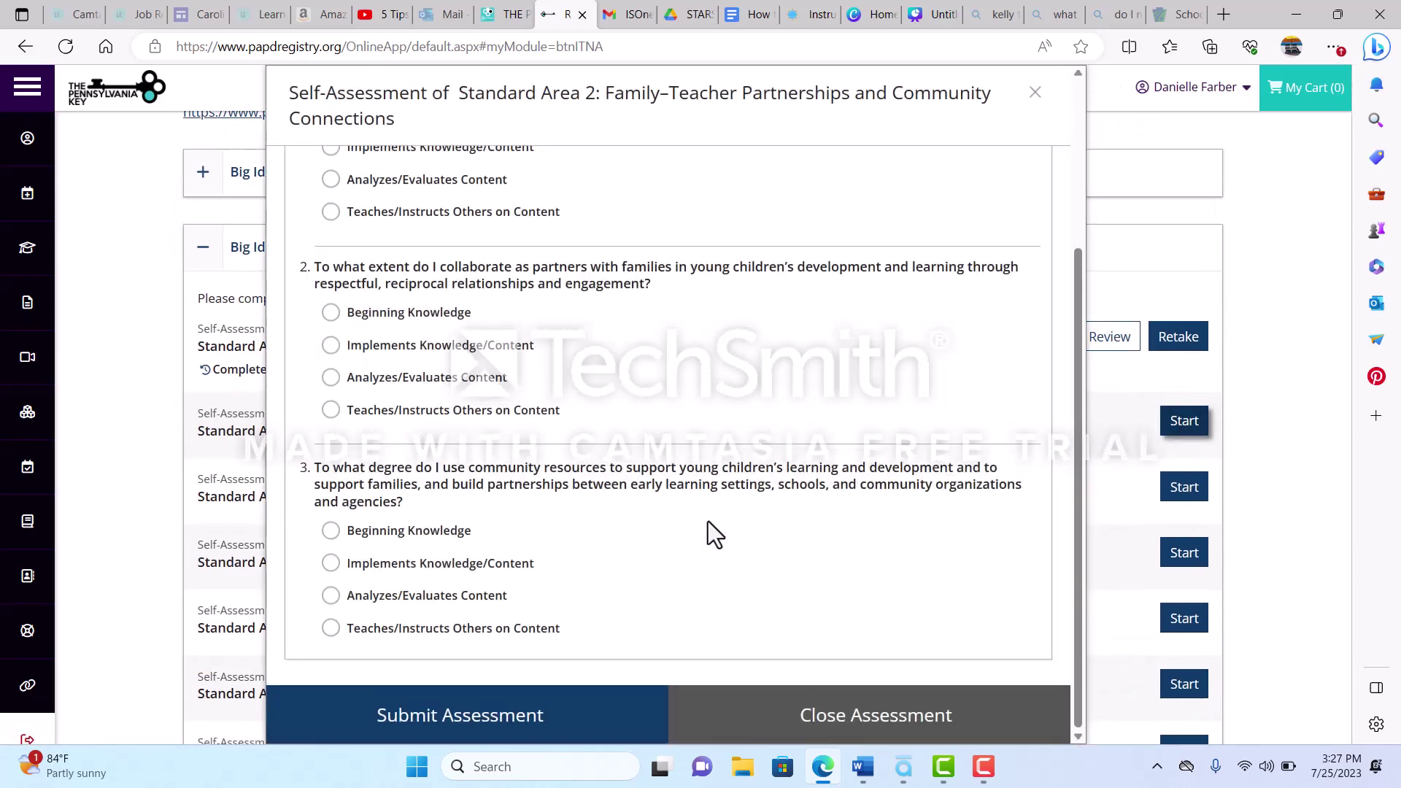
scroll(789, 546, up, 3)
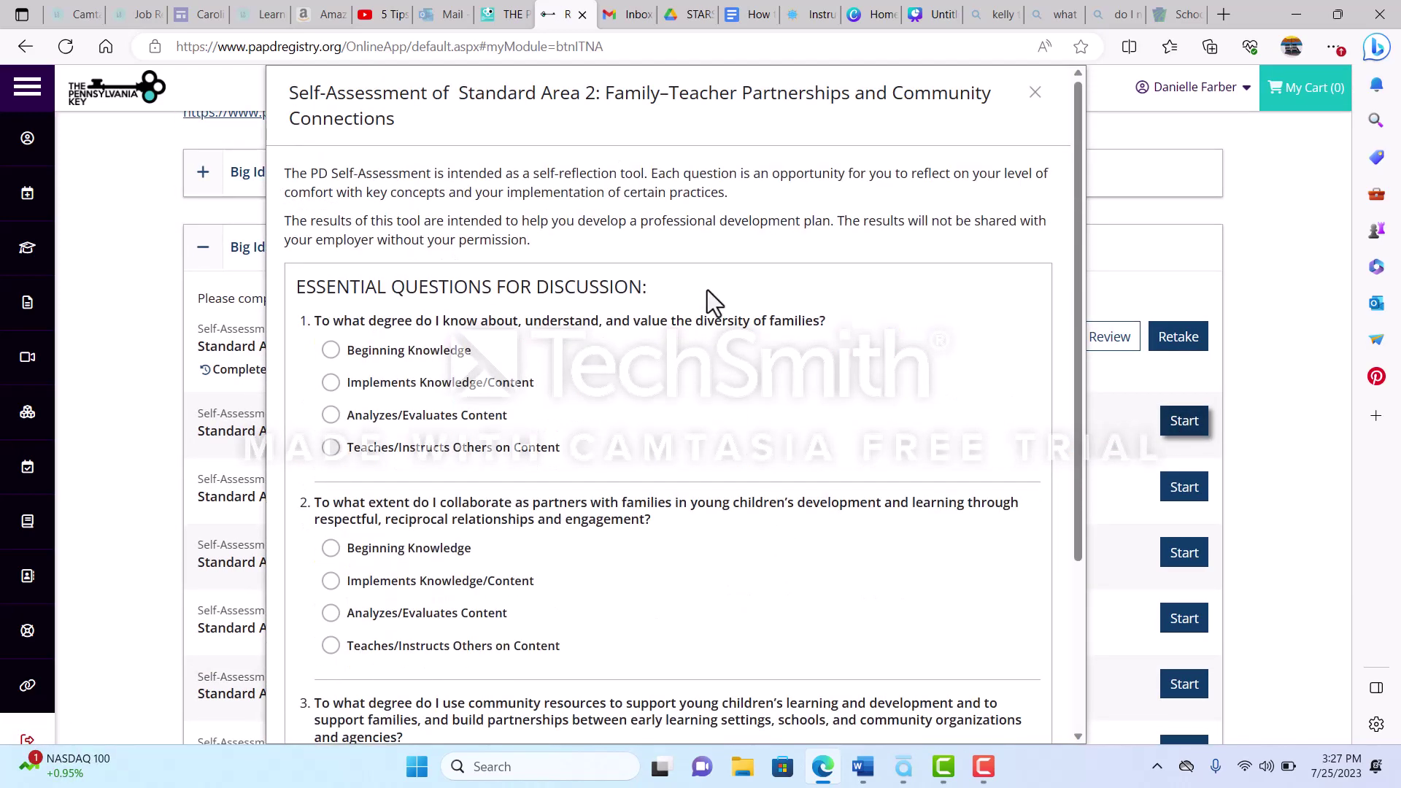
scroll(625, 501, down, 1)
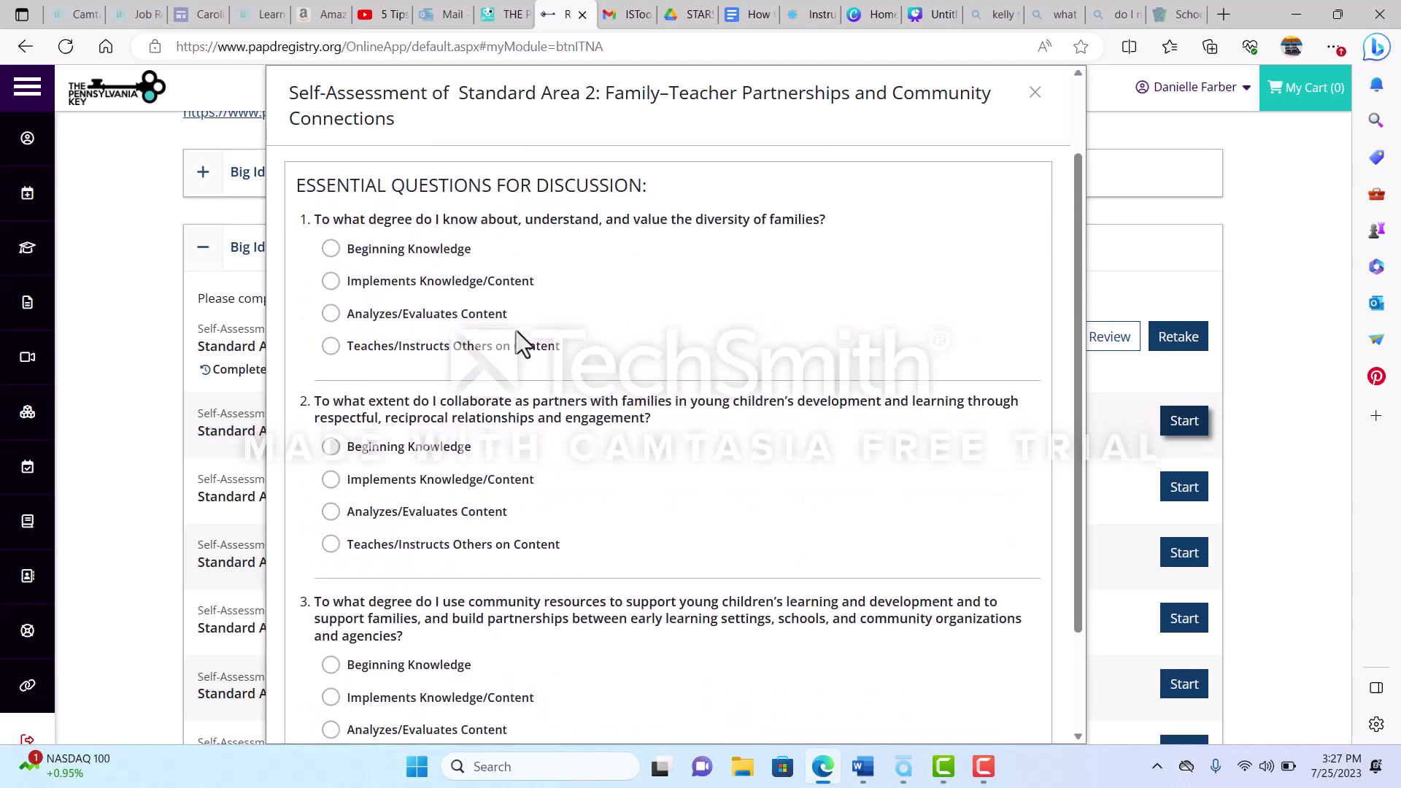
click(331, 313)
click(331, 512)
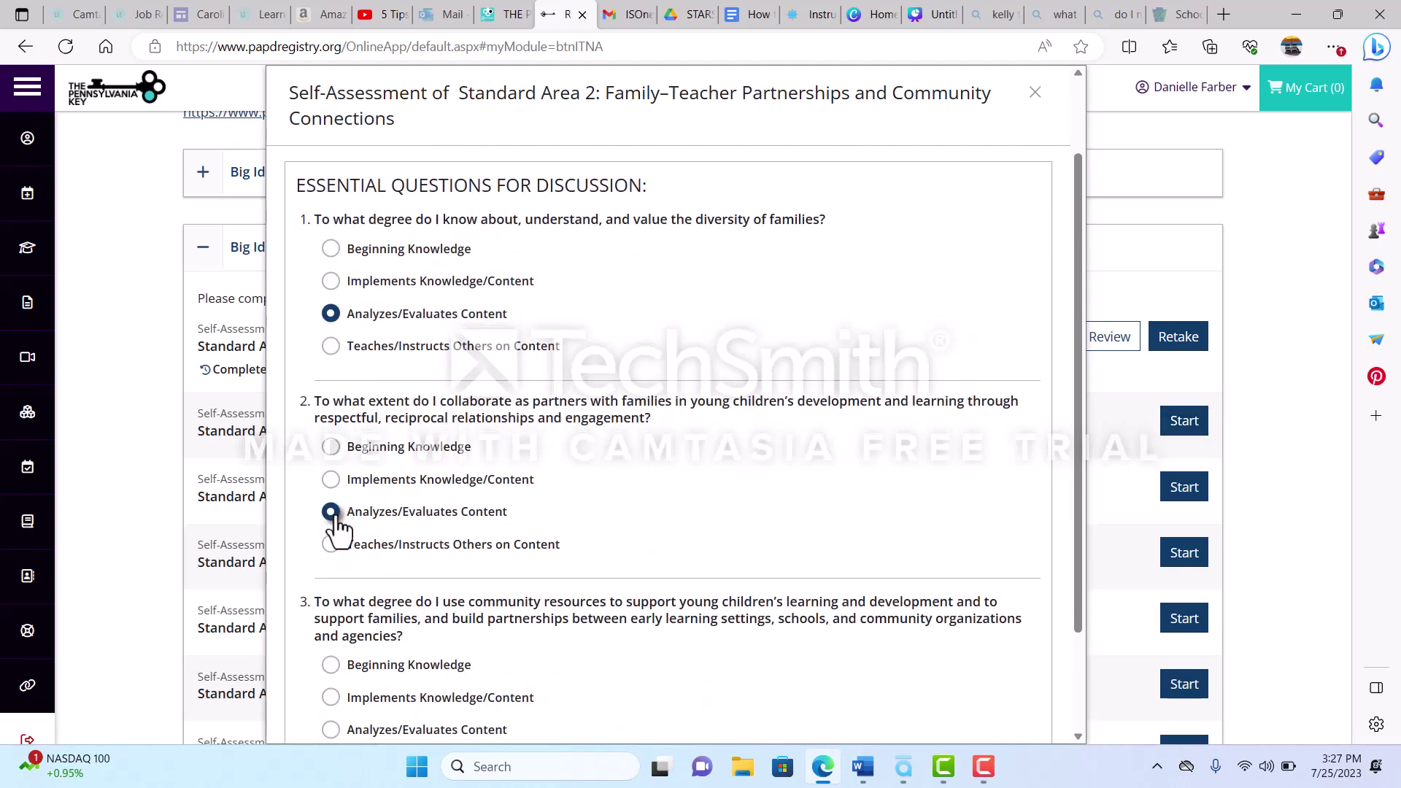
scroll(559, 536, down, 1)
scroll(559, 535, down, 1)
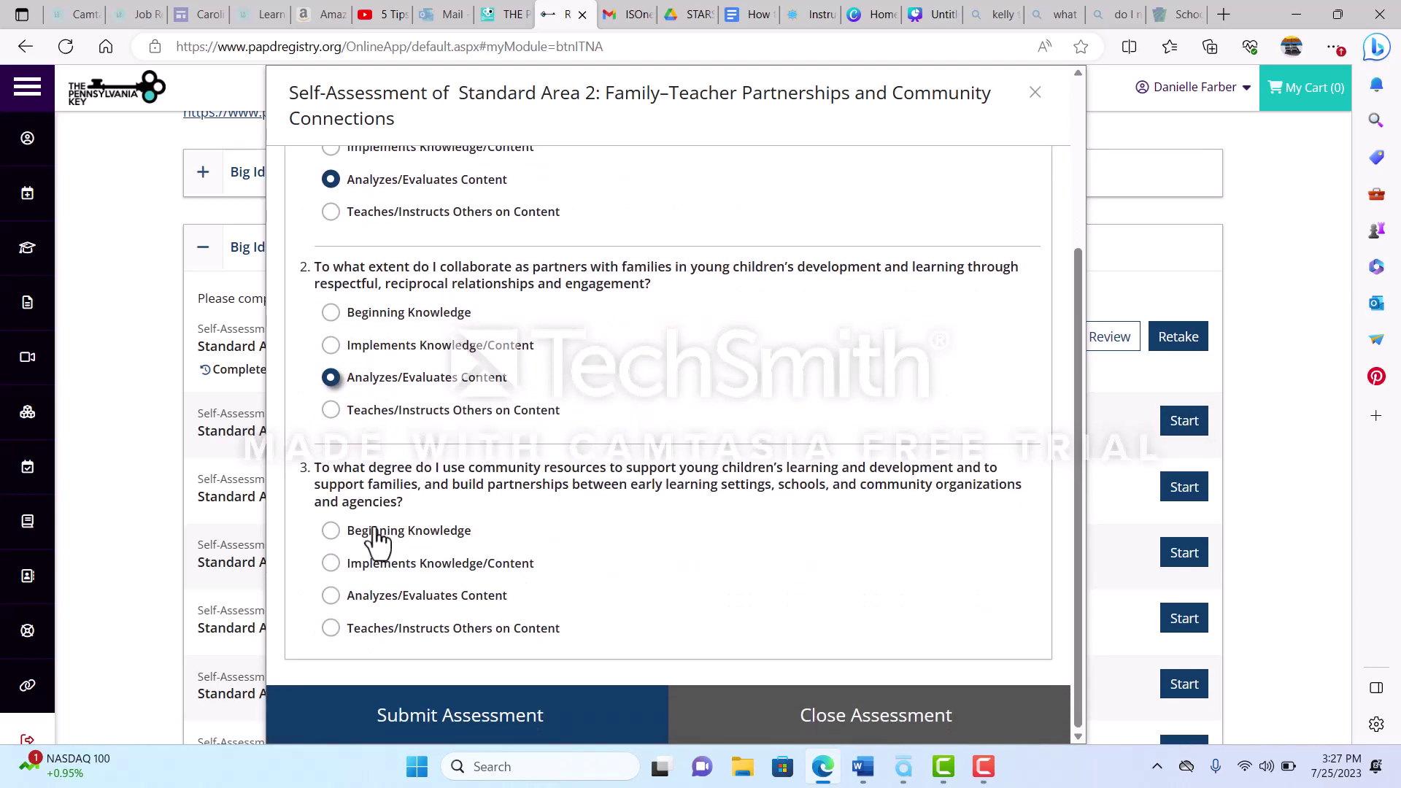
click(330, 530)
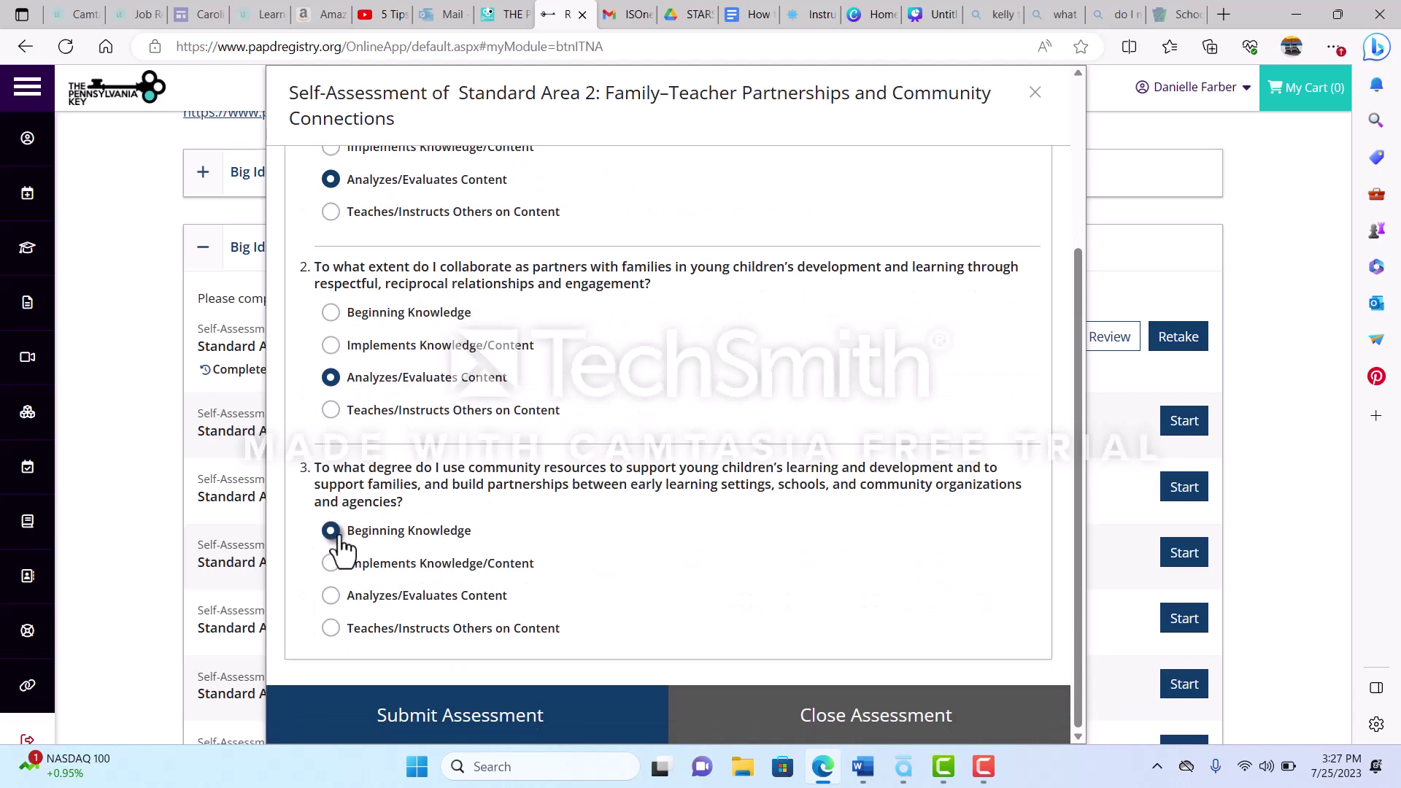
click(518, 719)
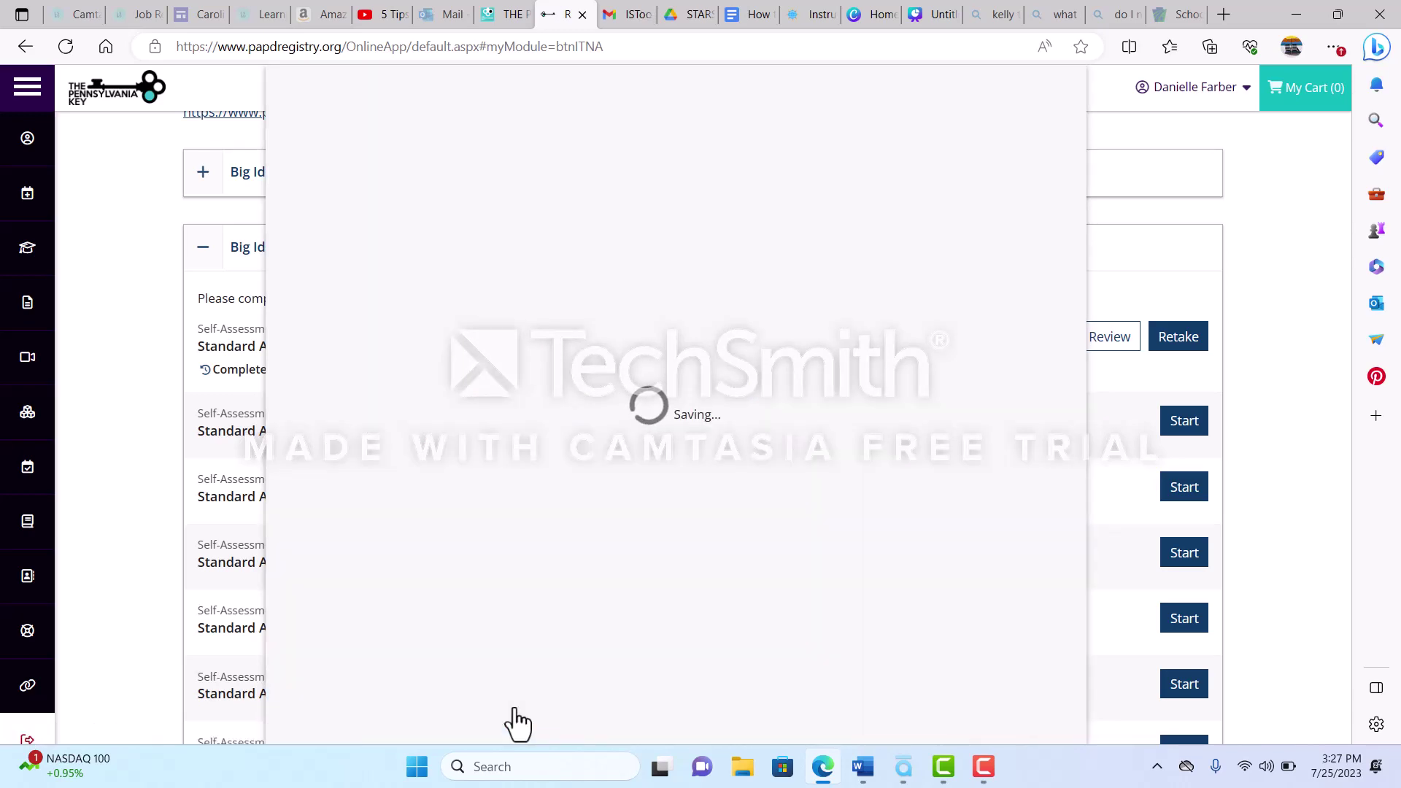
click(838, 719)
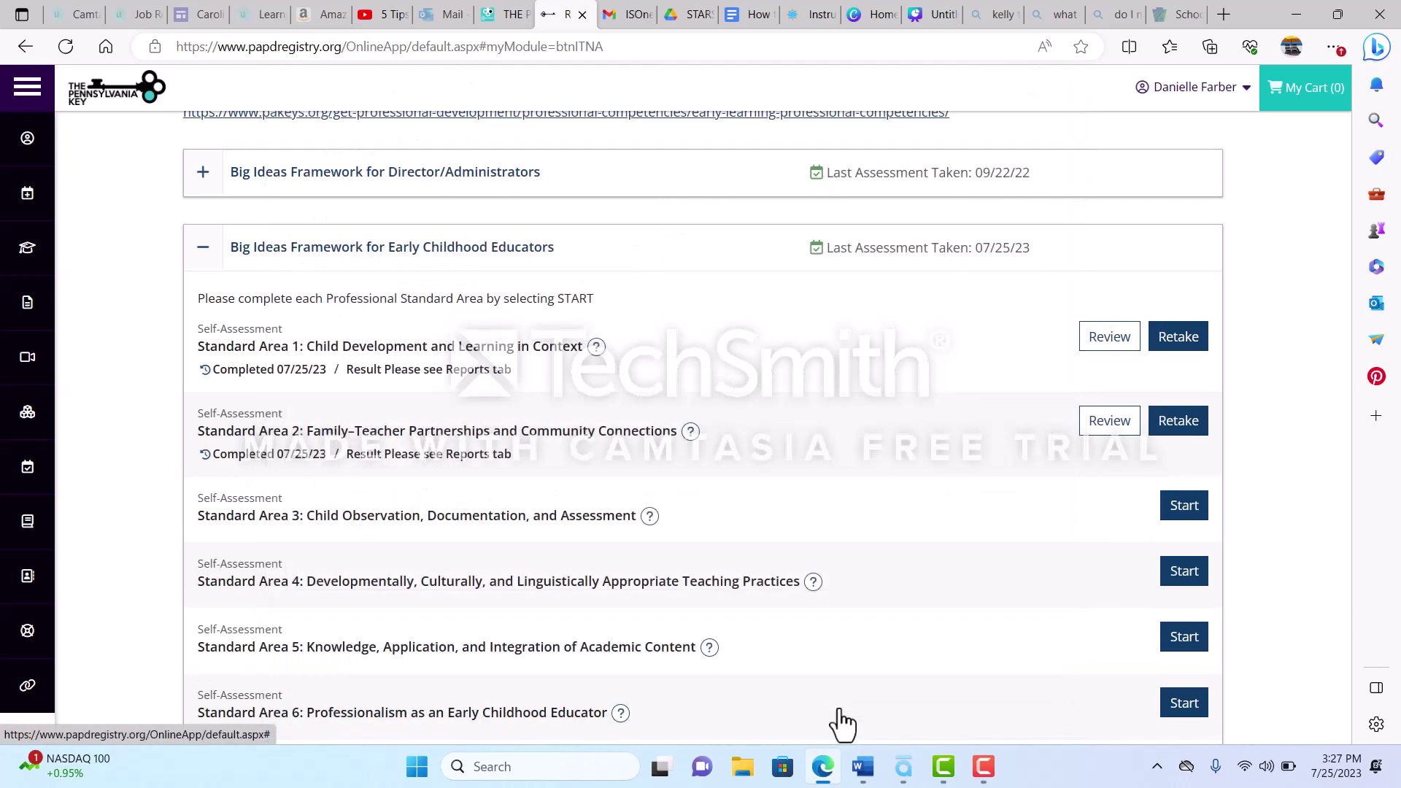
Complete and submit the Standard Area 3 self-assessment with Implements Knowledge/Content for questions 1 and 4 and Teaches/Instructs Others on Content for questions 2 and 3
scroll(964, 559, down, 3)
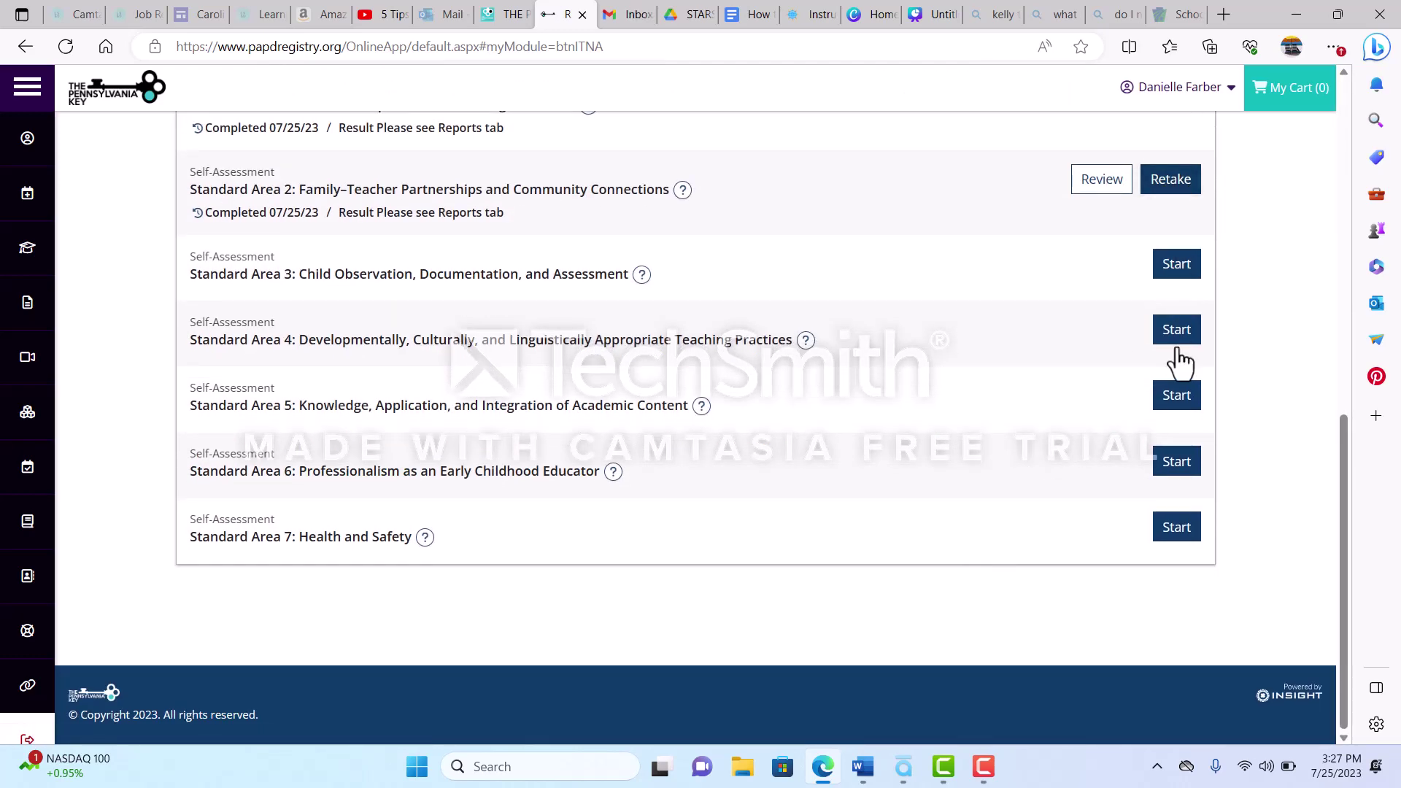
click(1180, 273)
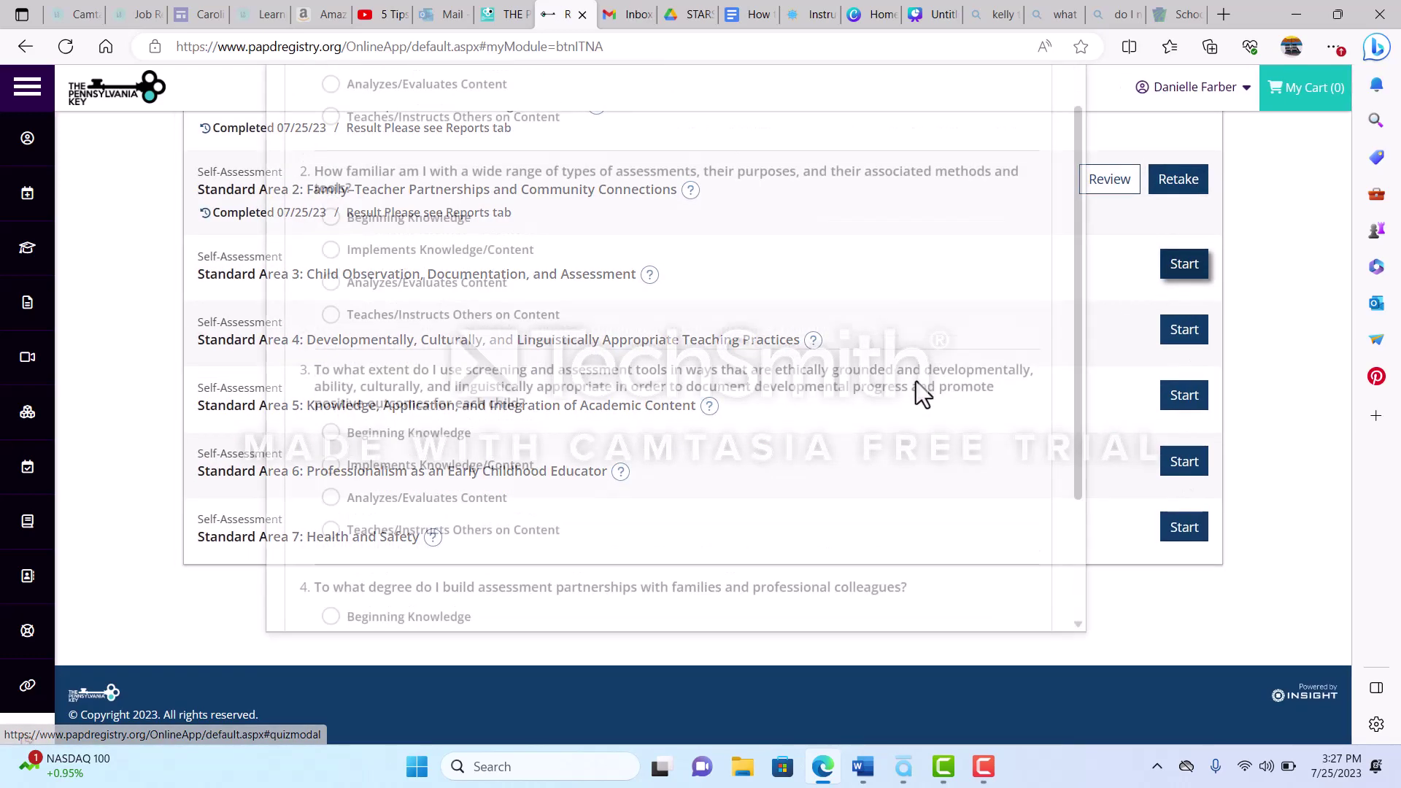
scroll(598, 423, up, 3)
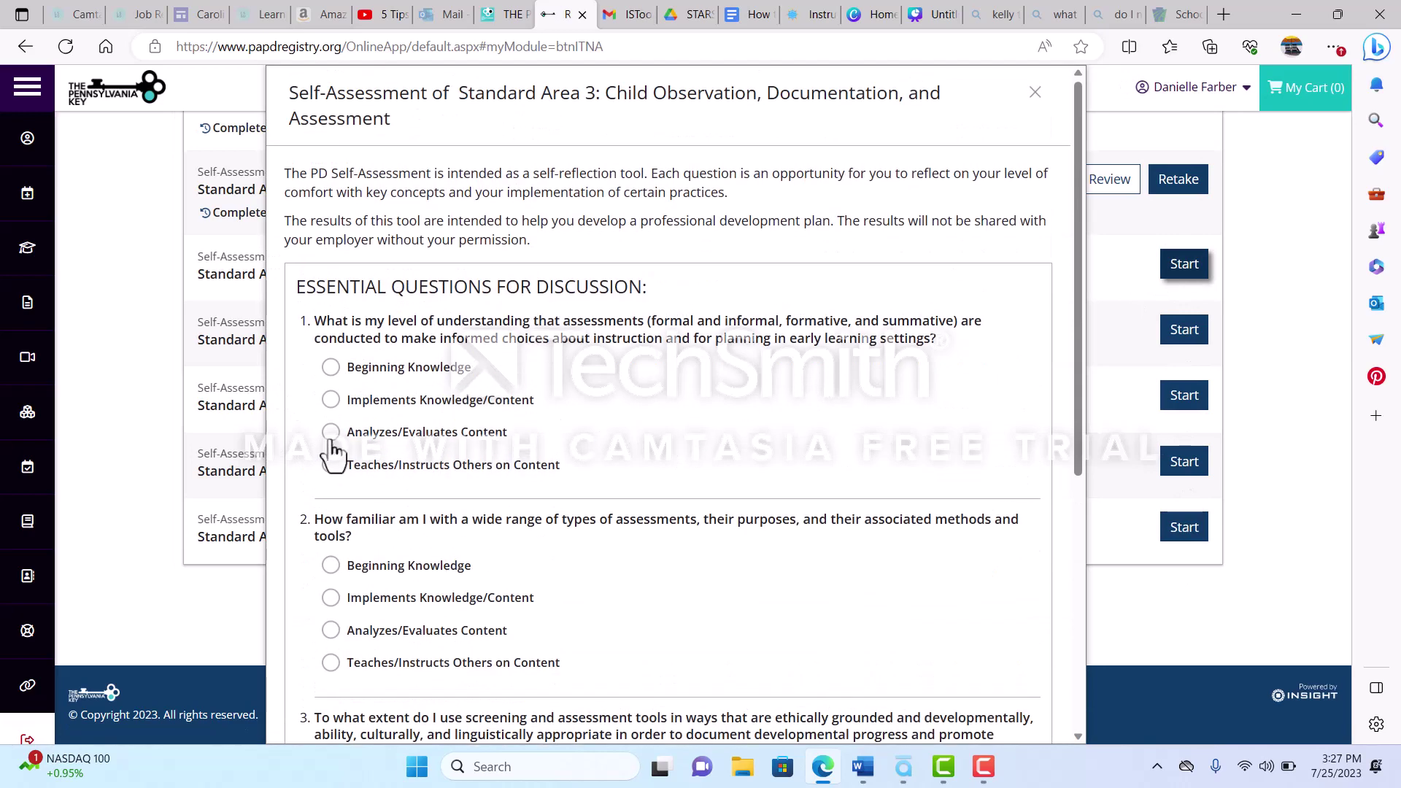
click(330, 399)
scroll(453, 482, down, 3)
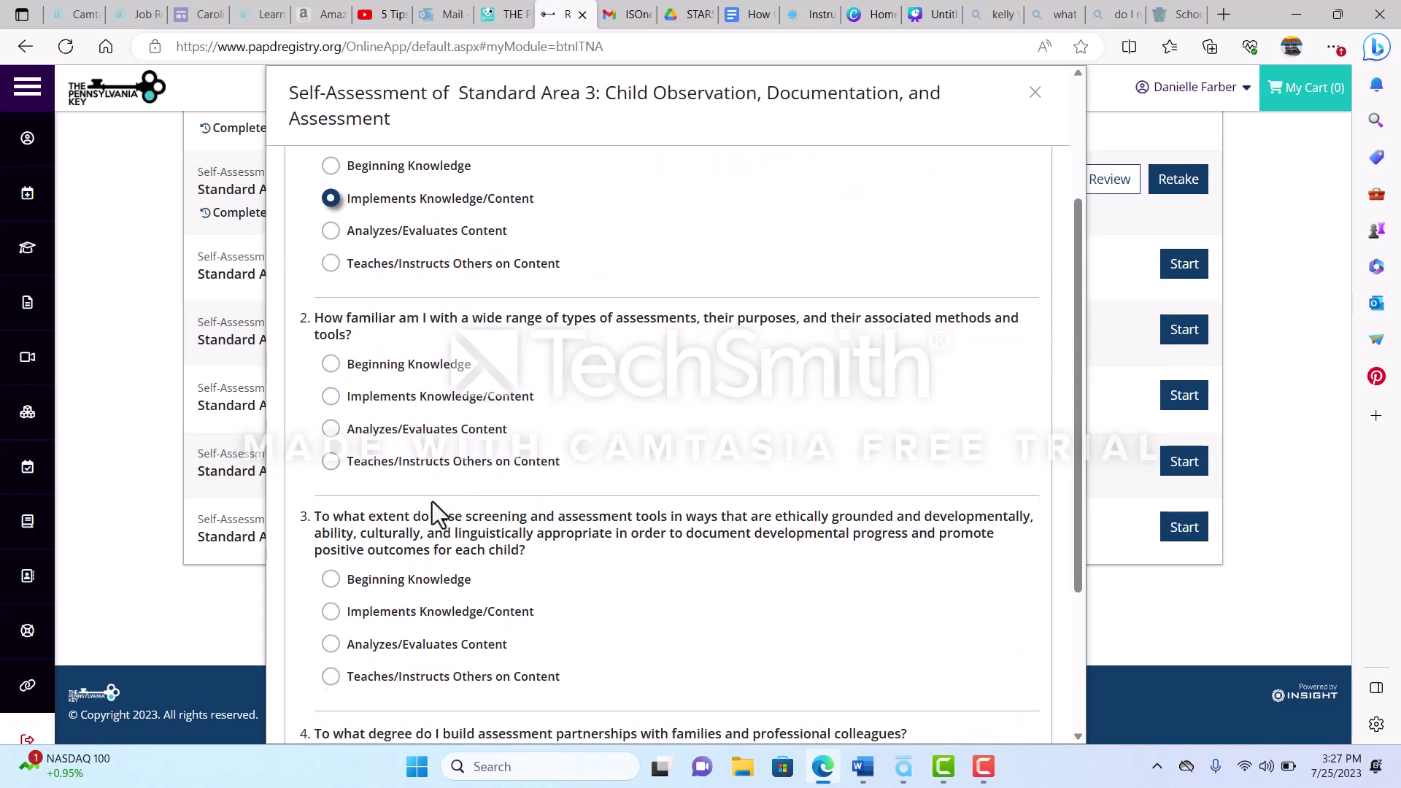
click(330, 454)
scroll(365, 577, down, 3)
click(329, 472)
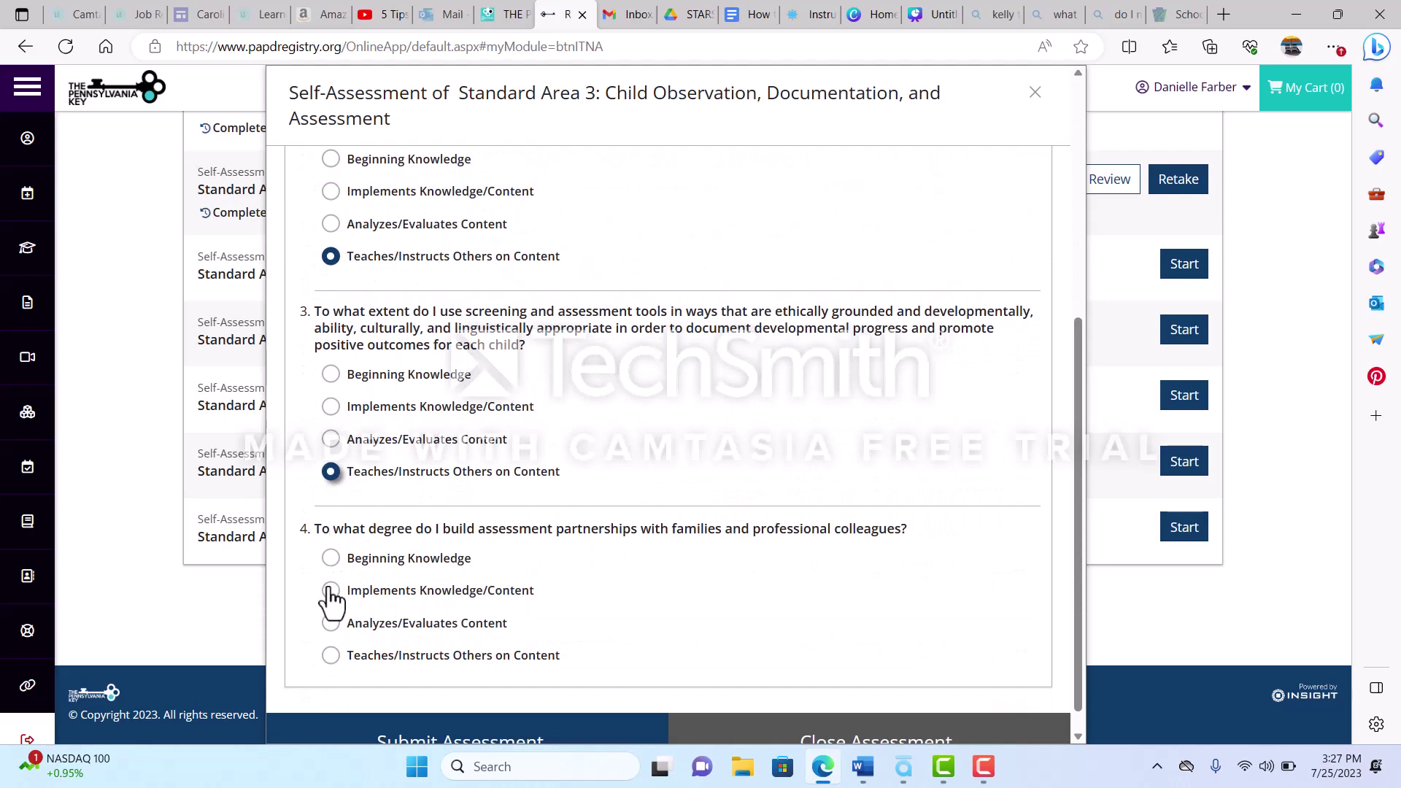
click(329, 591)
scroll(448, 604, down, 1)
click(468, 719)
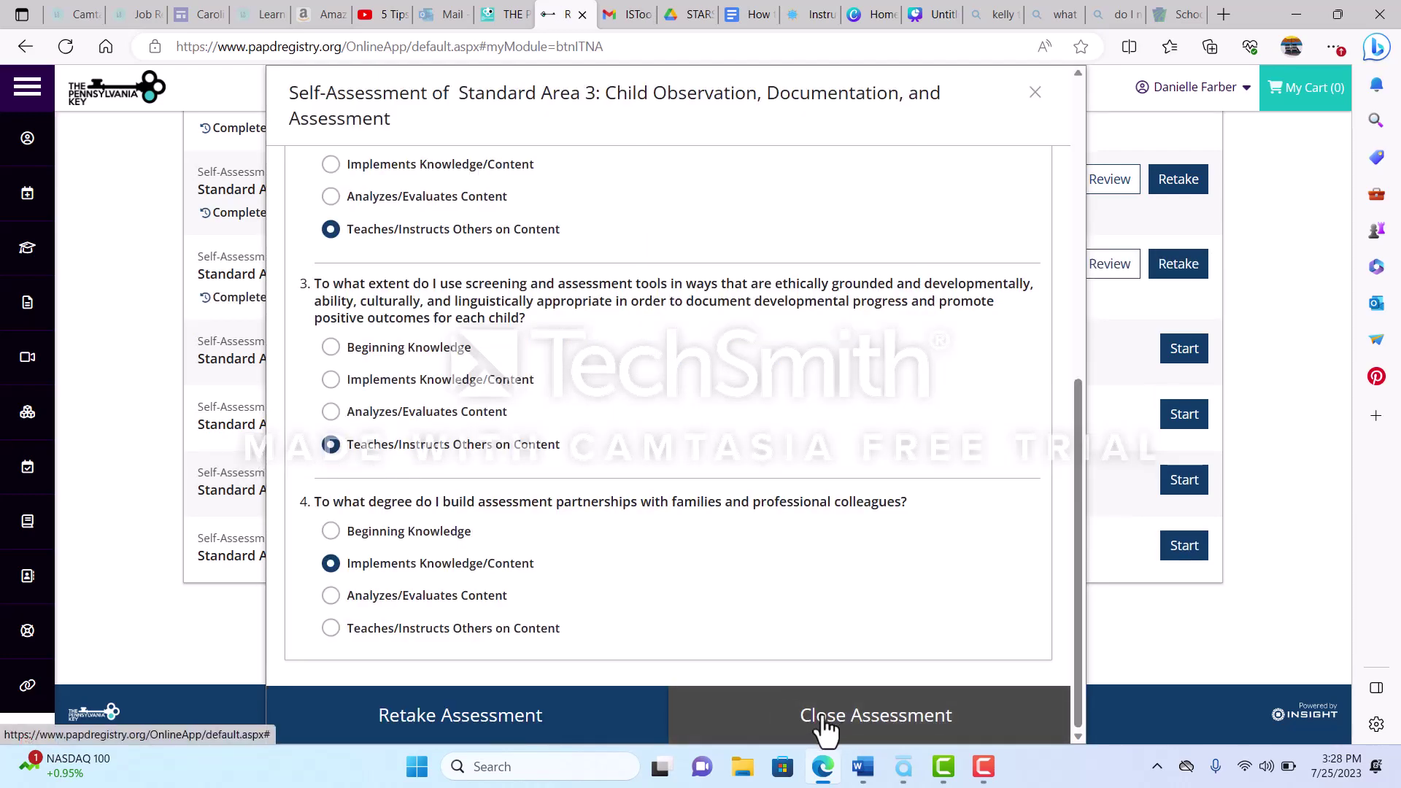
Close the Standard Area 3 assessment and complete, submit and close Standard Area 4, choosing Implements Knowledge/Content for question 1 and Beginning Knowledge for questions 2 and 3
click(825, 719)
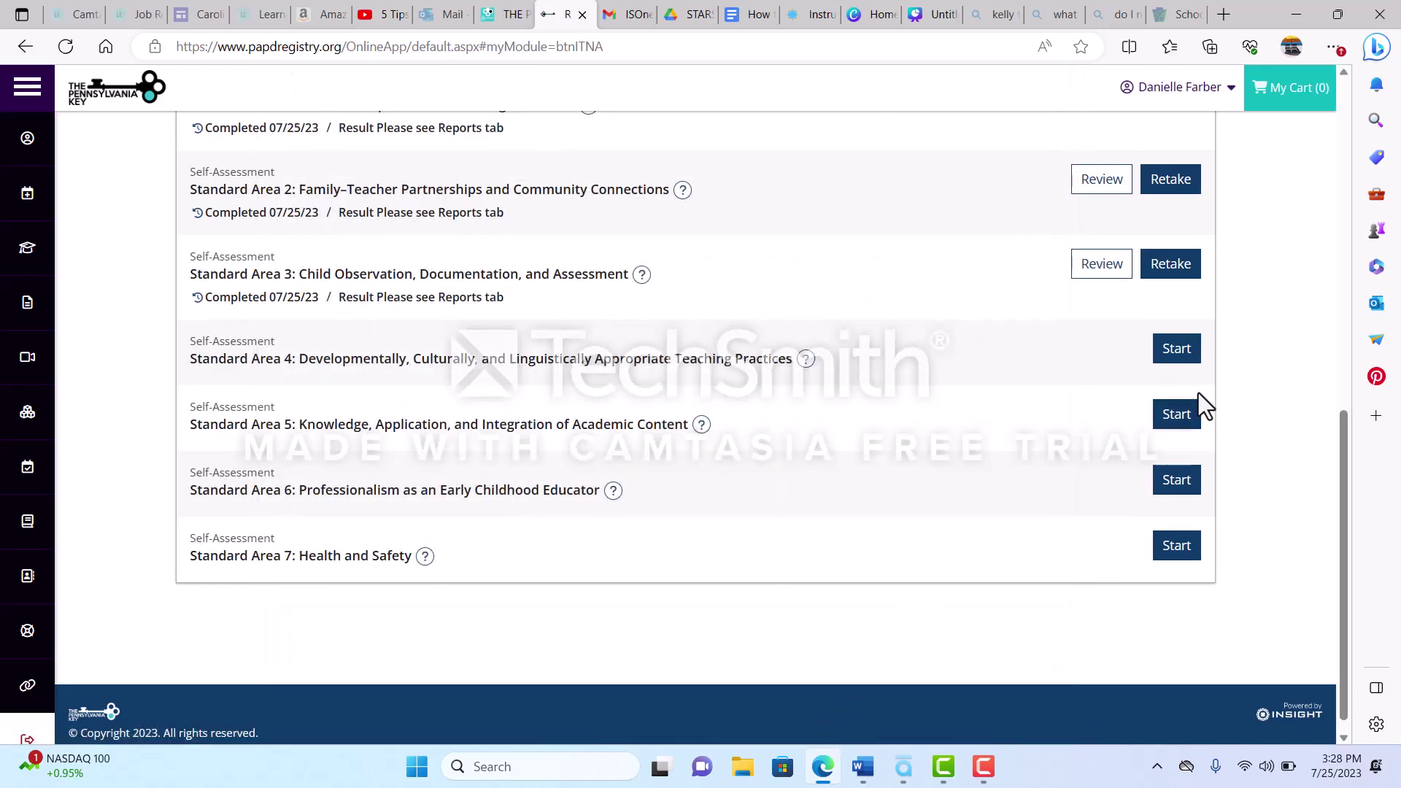
click(1173, 356)
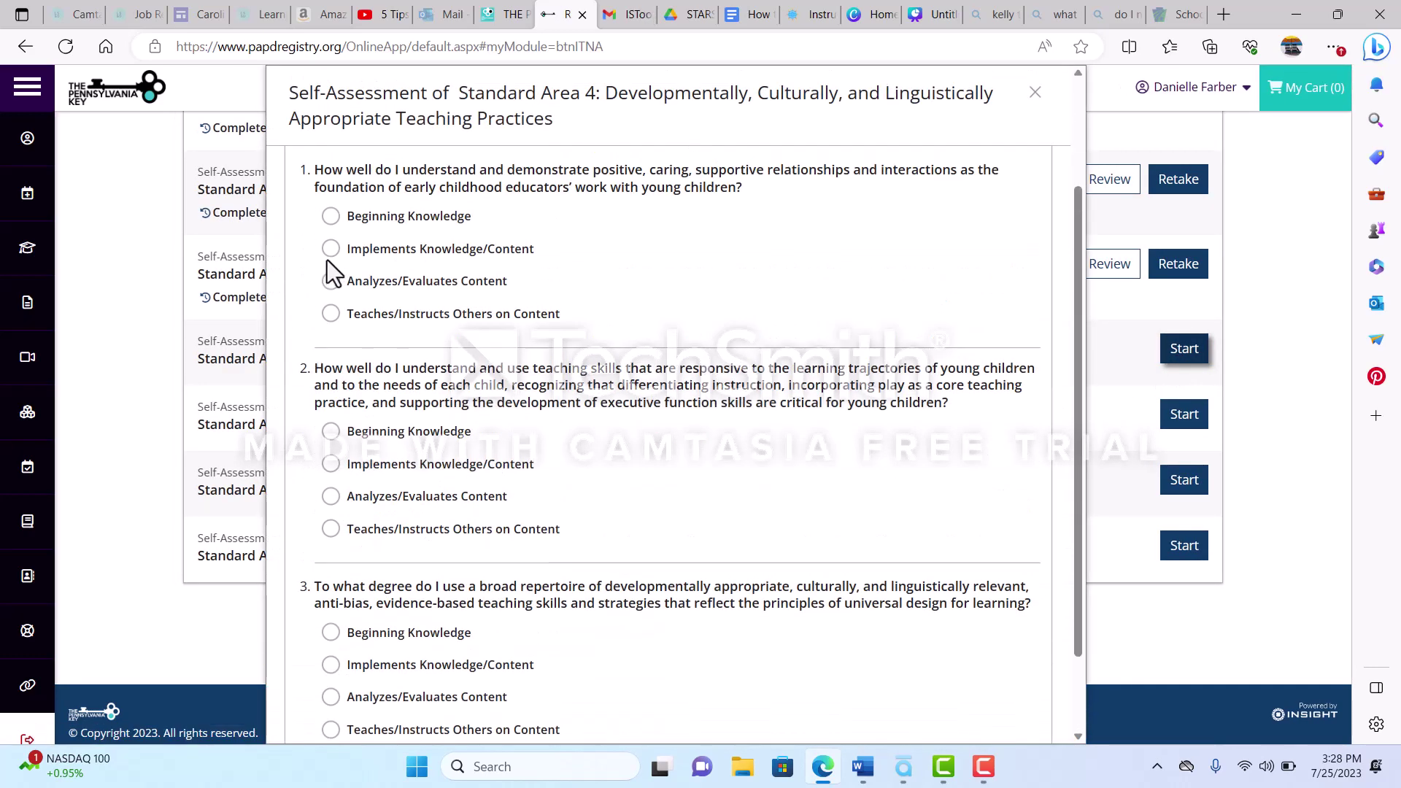
click(331, 247)
click(331, 430)
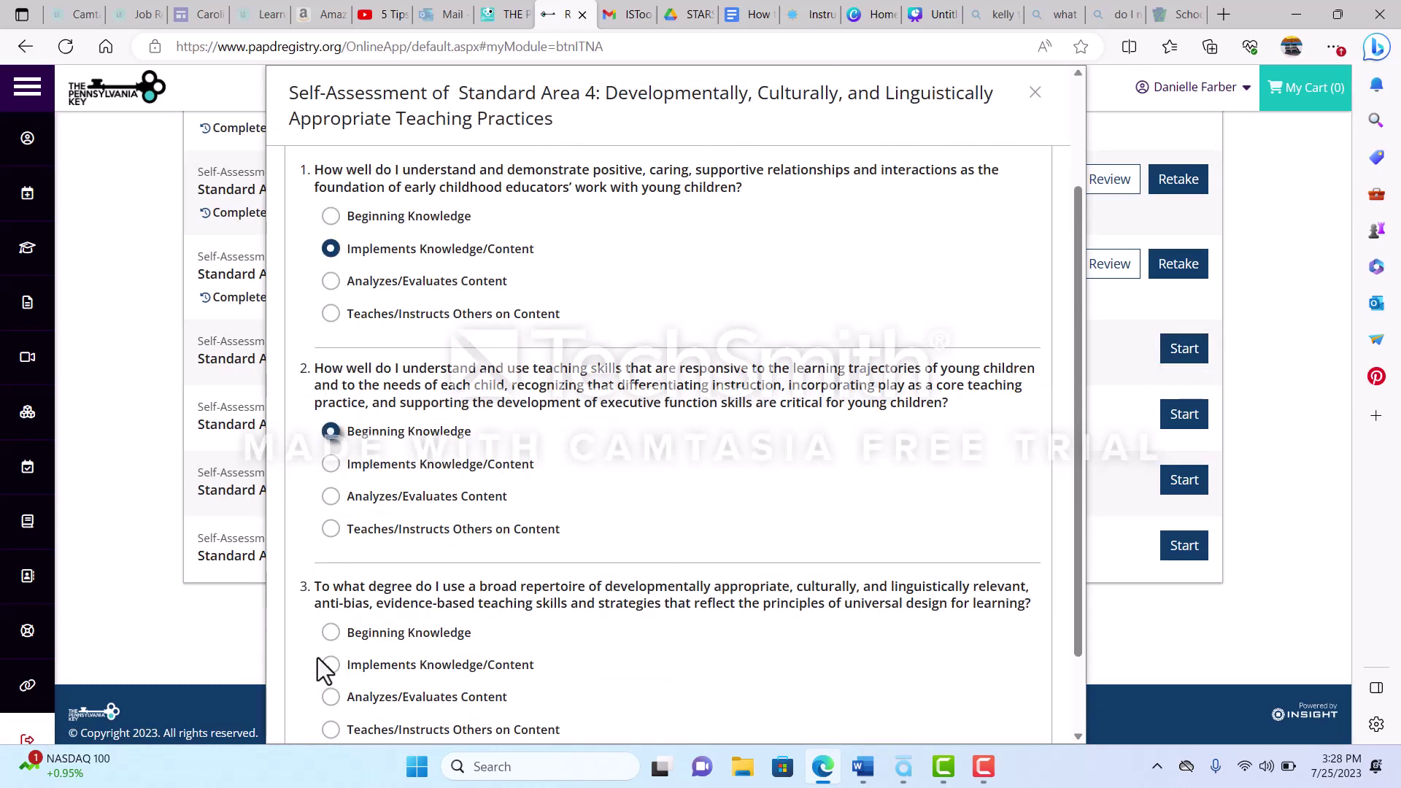
click(330, 632)
scroll(464, 649, down, 2)
click(503, 737)
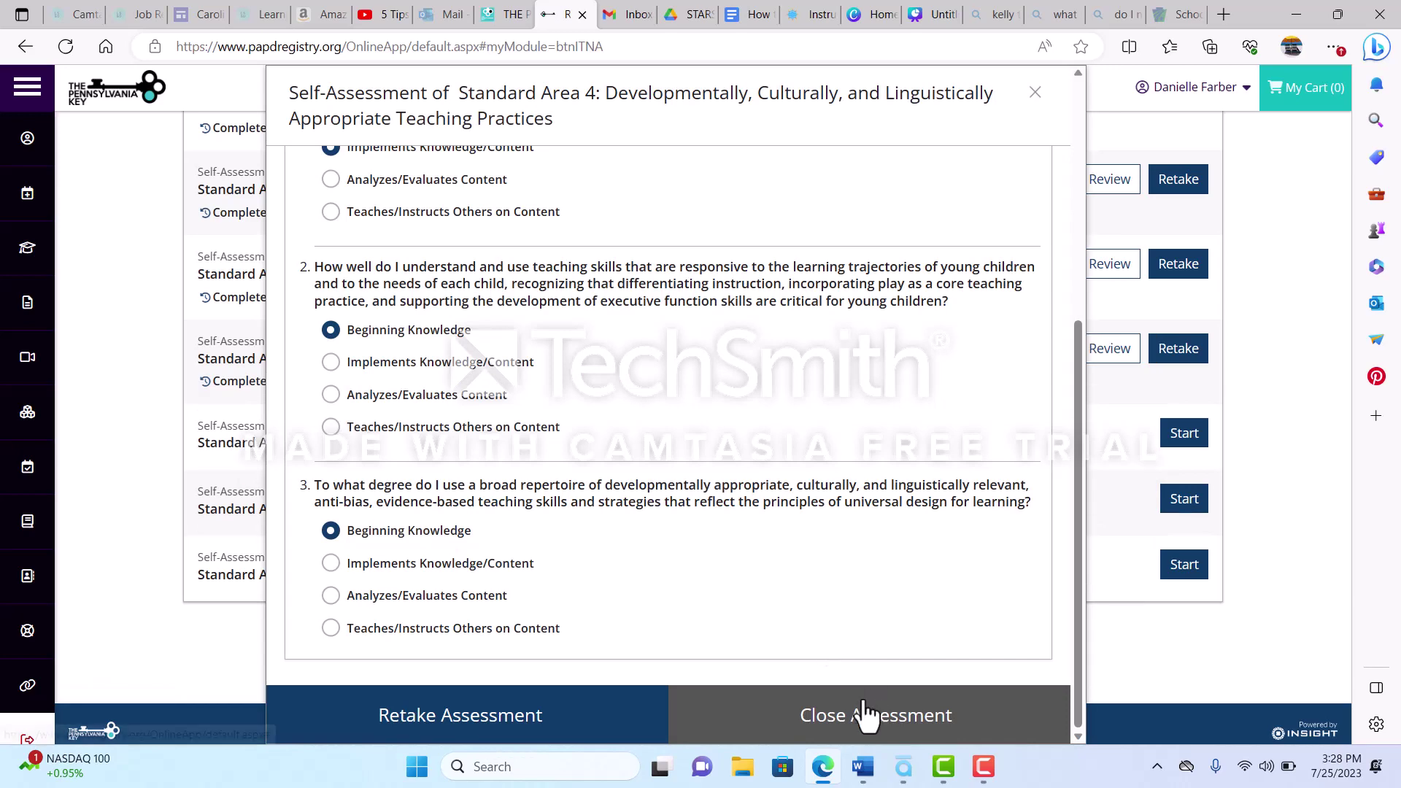
click(863, 713)
Start the Standard Area 5: Knowledge, Application, and Integration of Academic Content self-assessment and answer questions 1 to 4 with Beginning Knowledge
click(712, 454)
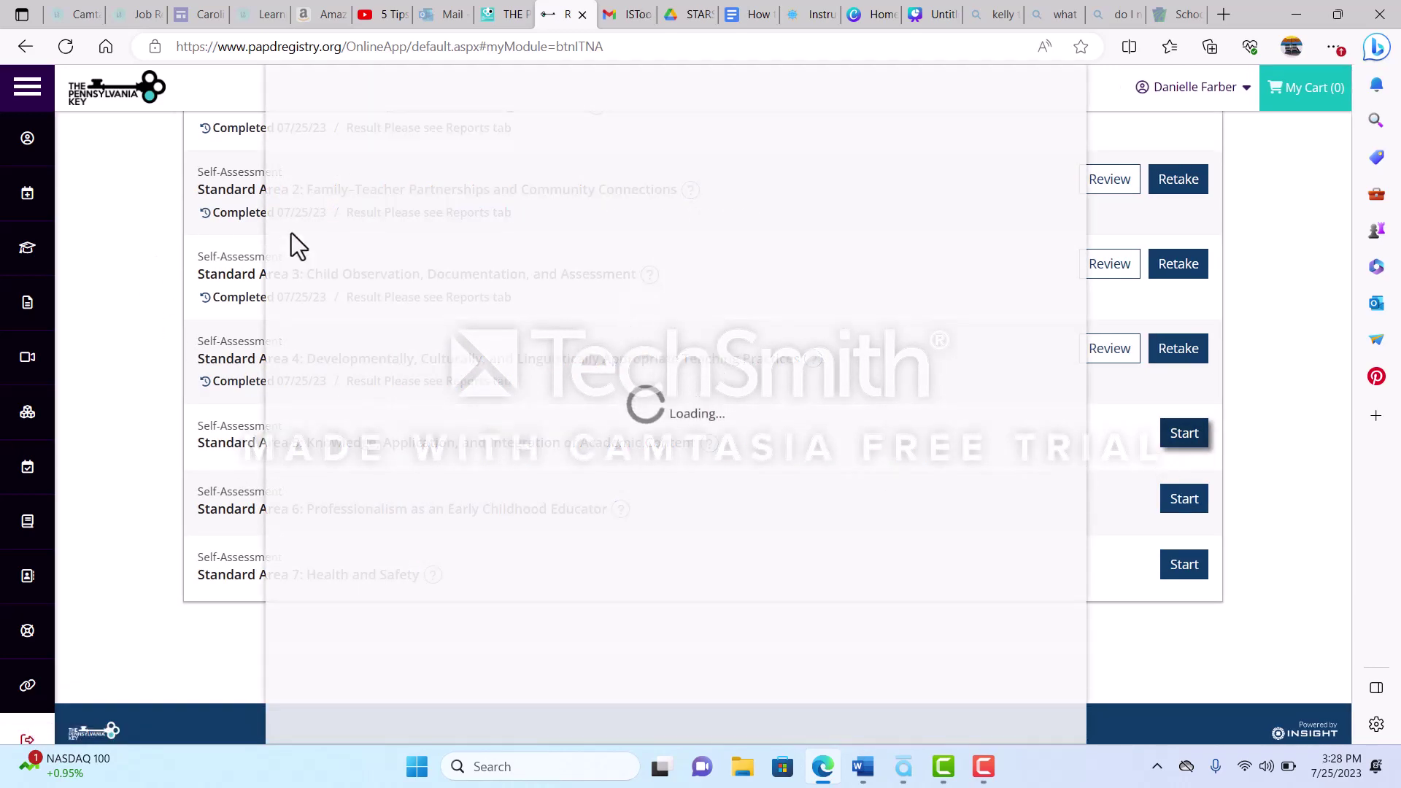
click(332, 338)
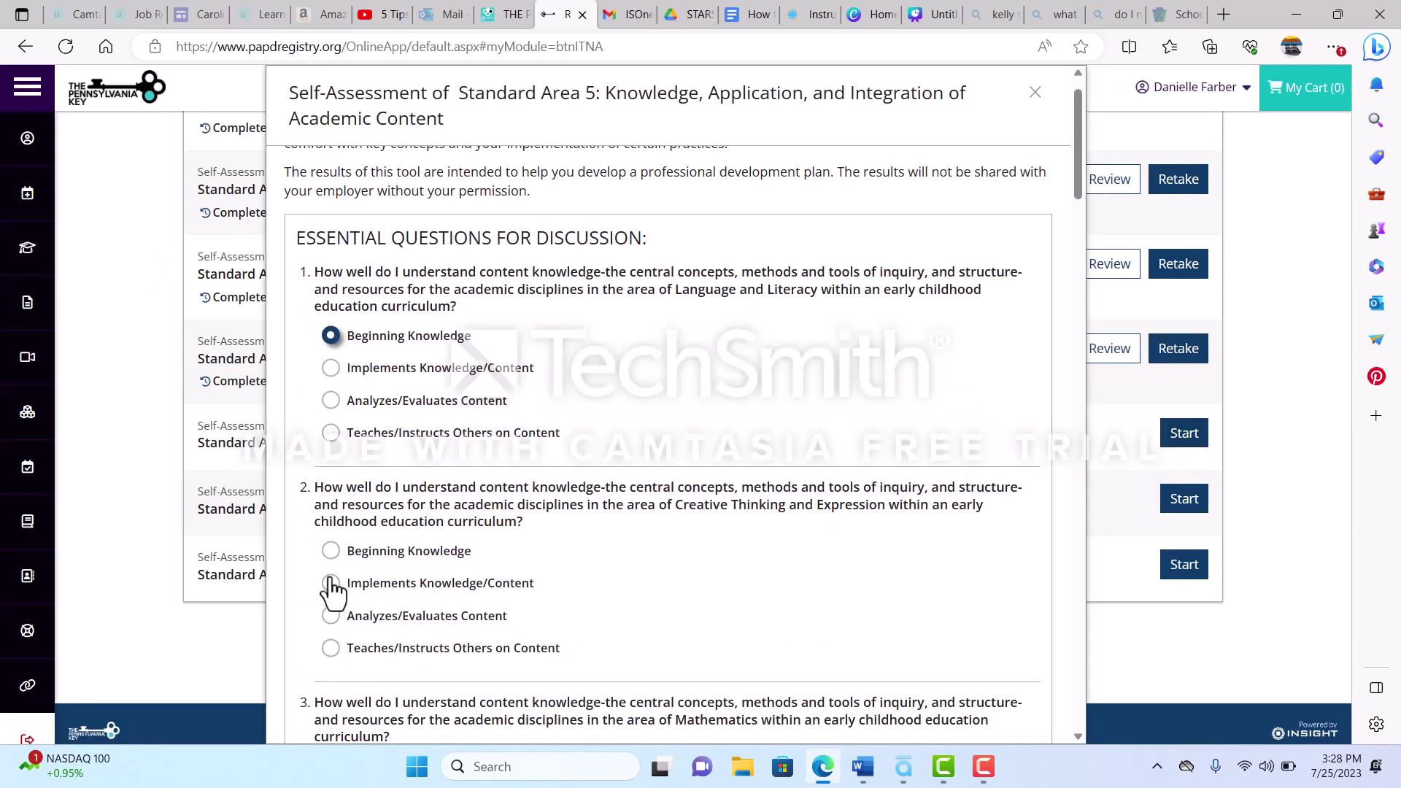
click(331, 552)
scroll(329, 576, down, 3)
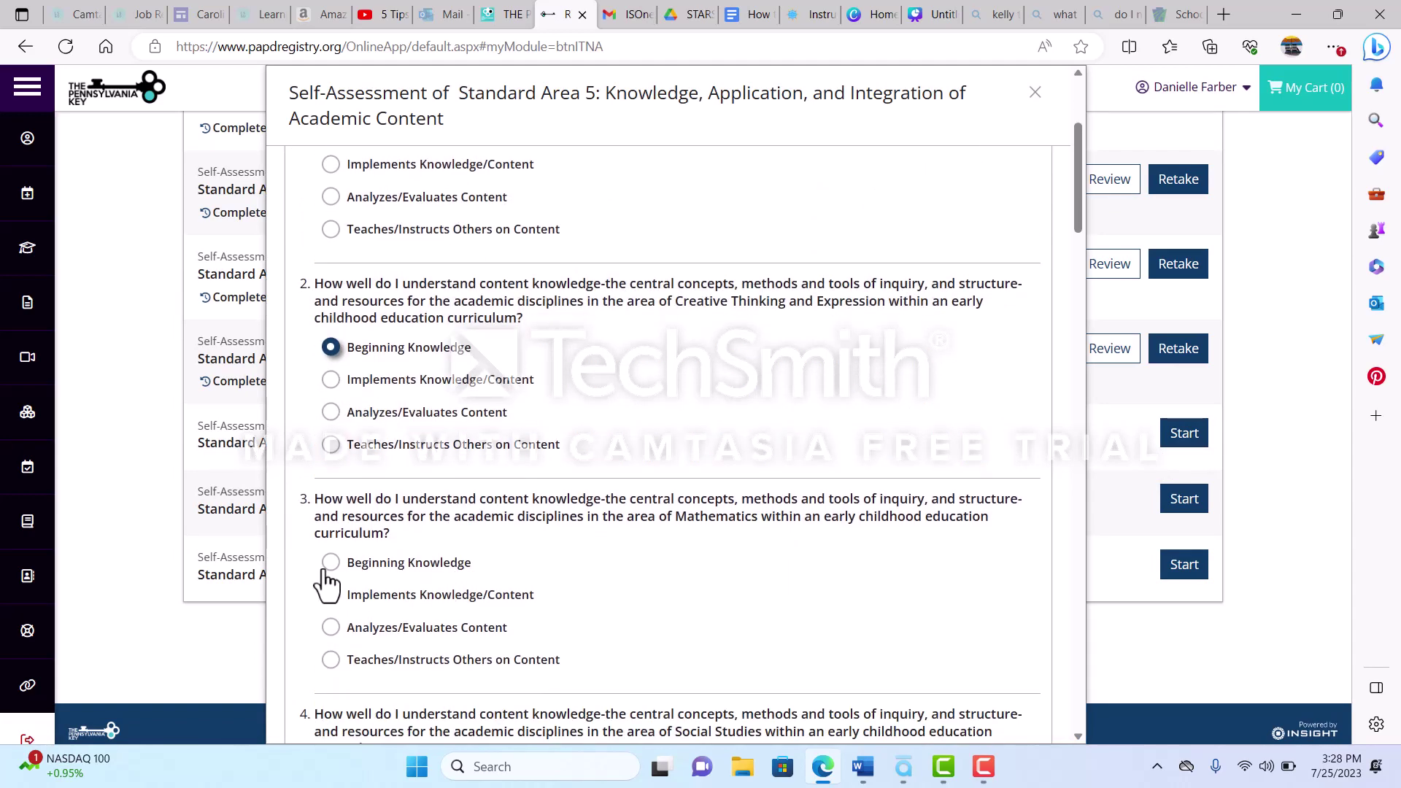
click(330, 564)
scroll(343, 606, down, 3)
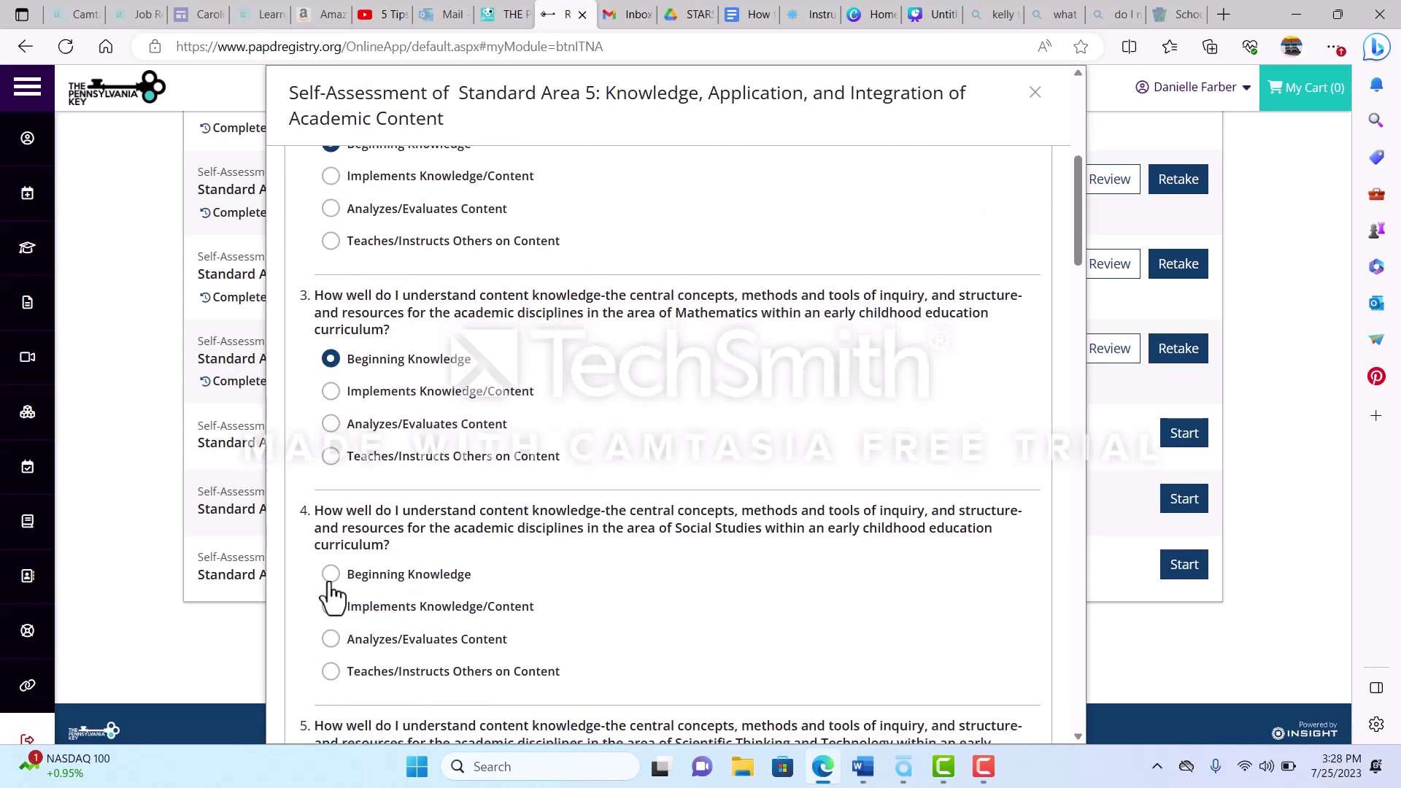
click(330, 576)
Answer Standard Area 5 questions 5, 6 and 7 with Implements Knowledge/Content
scroll(585, 597, down, 3)
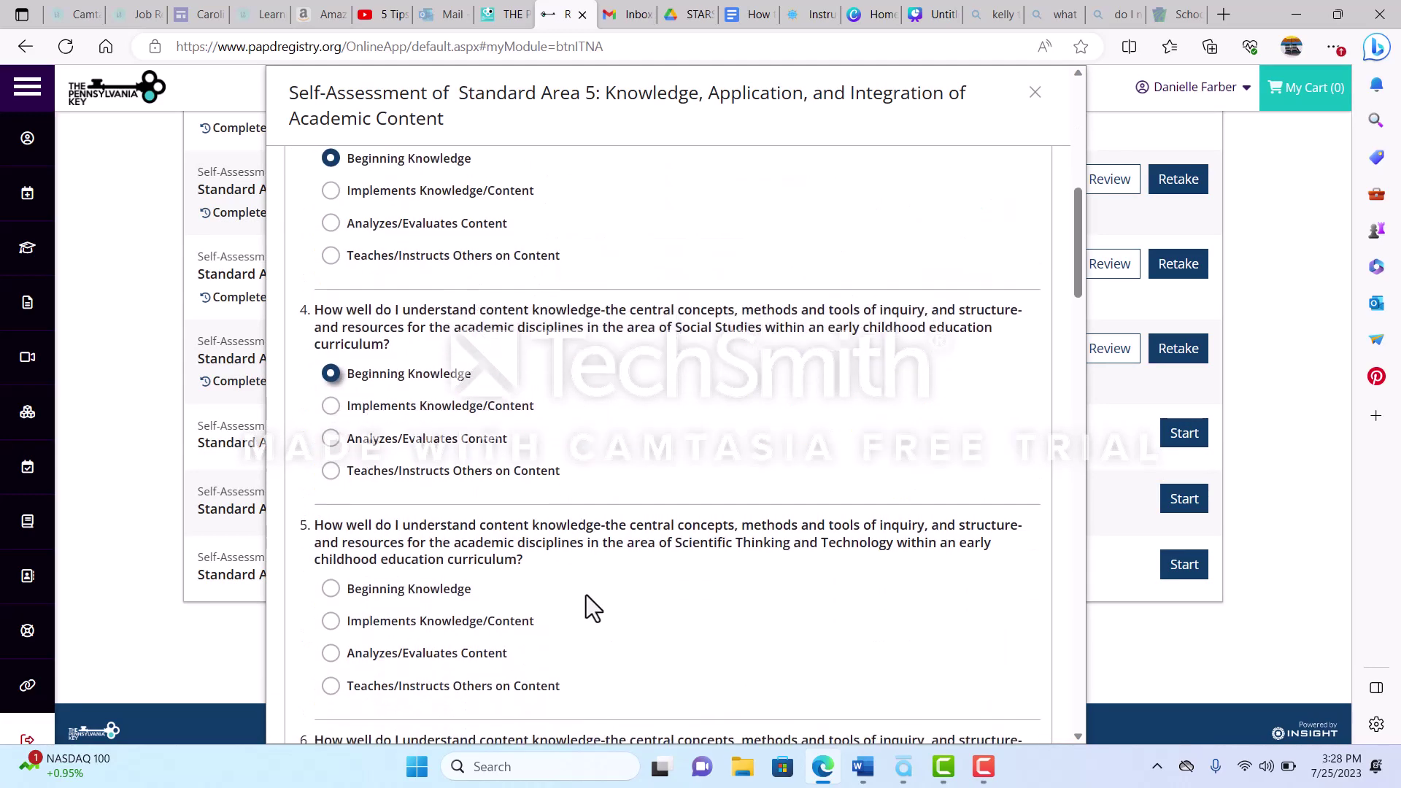
click(331, 618)
scroll(686, 628, down, 2)
scroll(686, 627, down, 2)
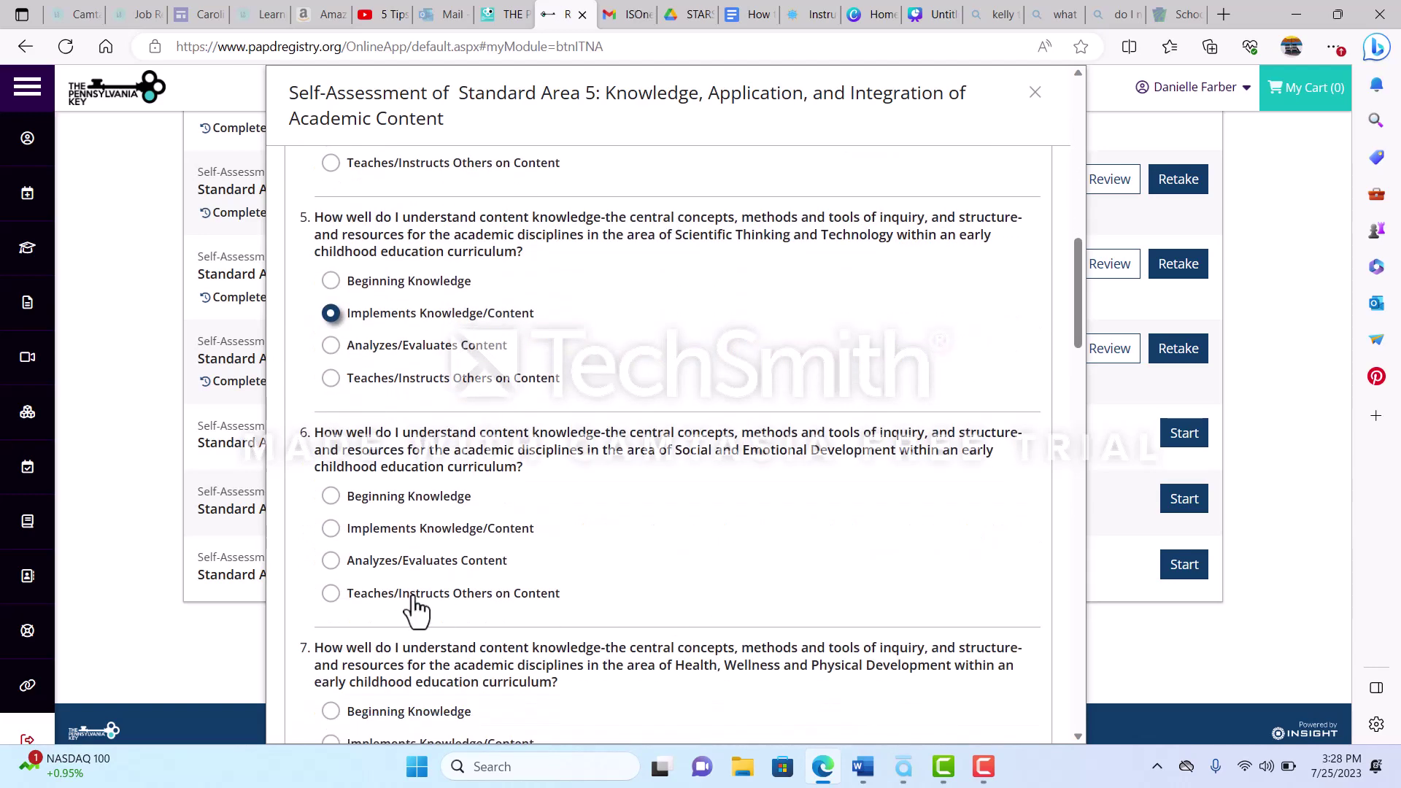
click(332, 535)
scroll(523, 619, down, 2)
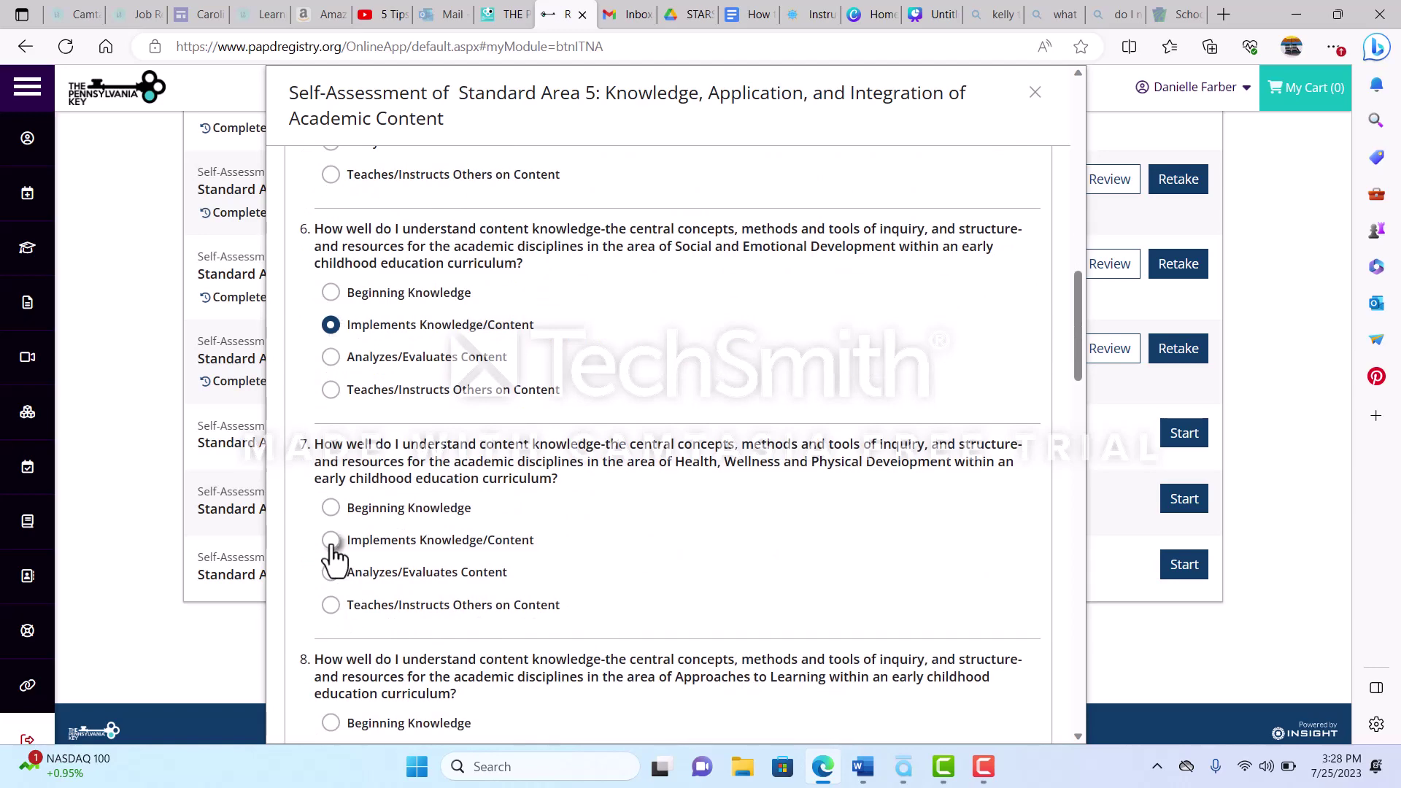
click(331, 540)
Answer Standard Area 5 questions 8, 9 and 10 with Beginning Knowledge
scroll(677, 658, down, 2)
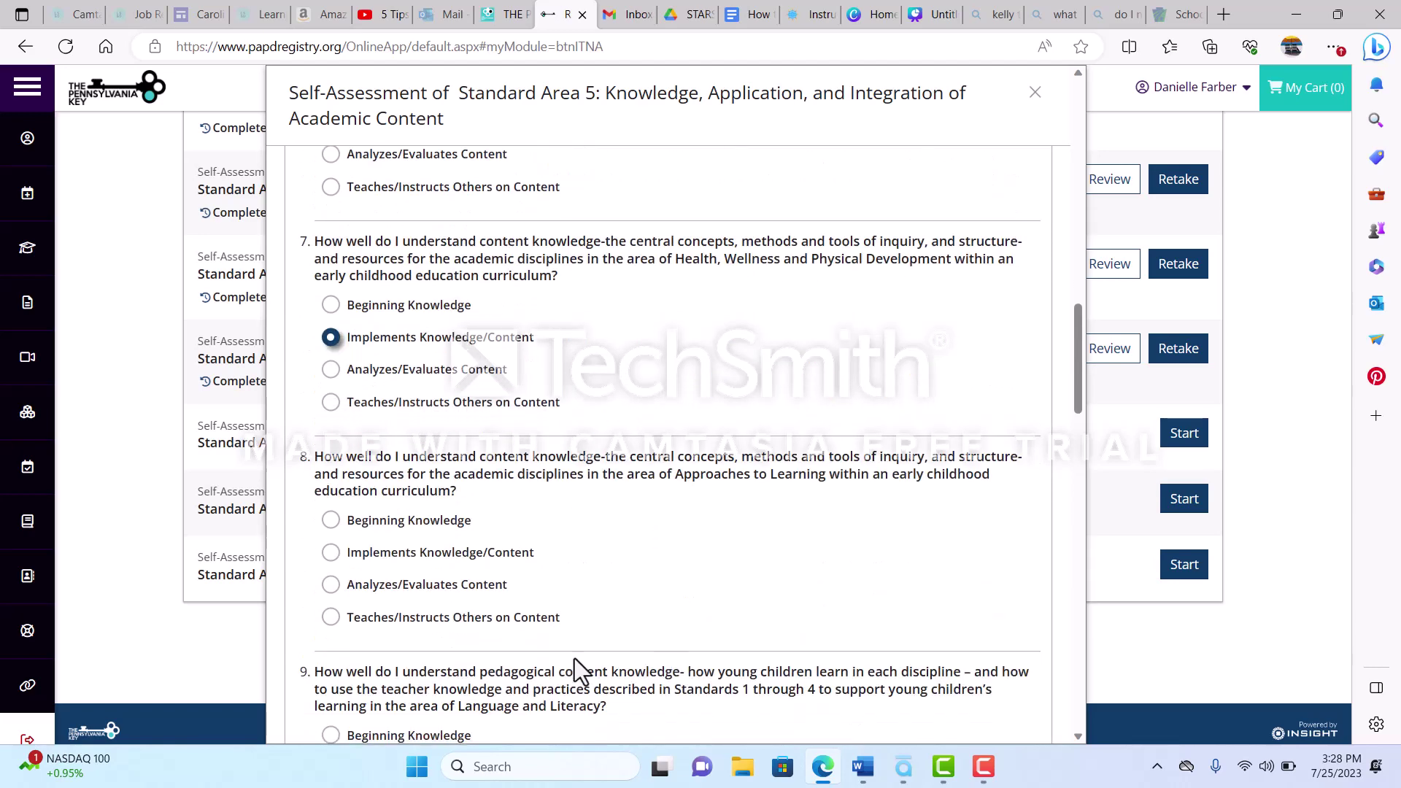
click(330, 520)
scroll(680, 607, down, 1)
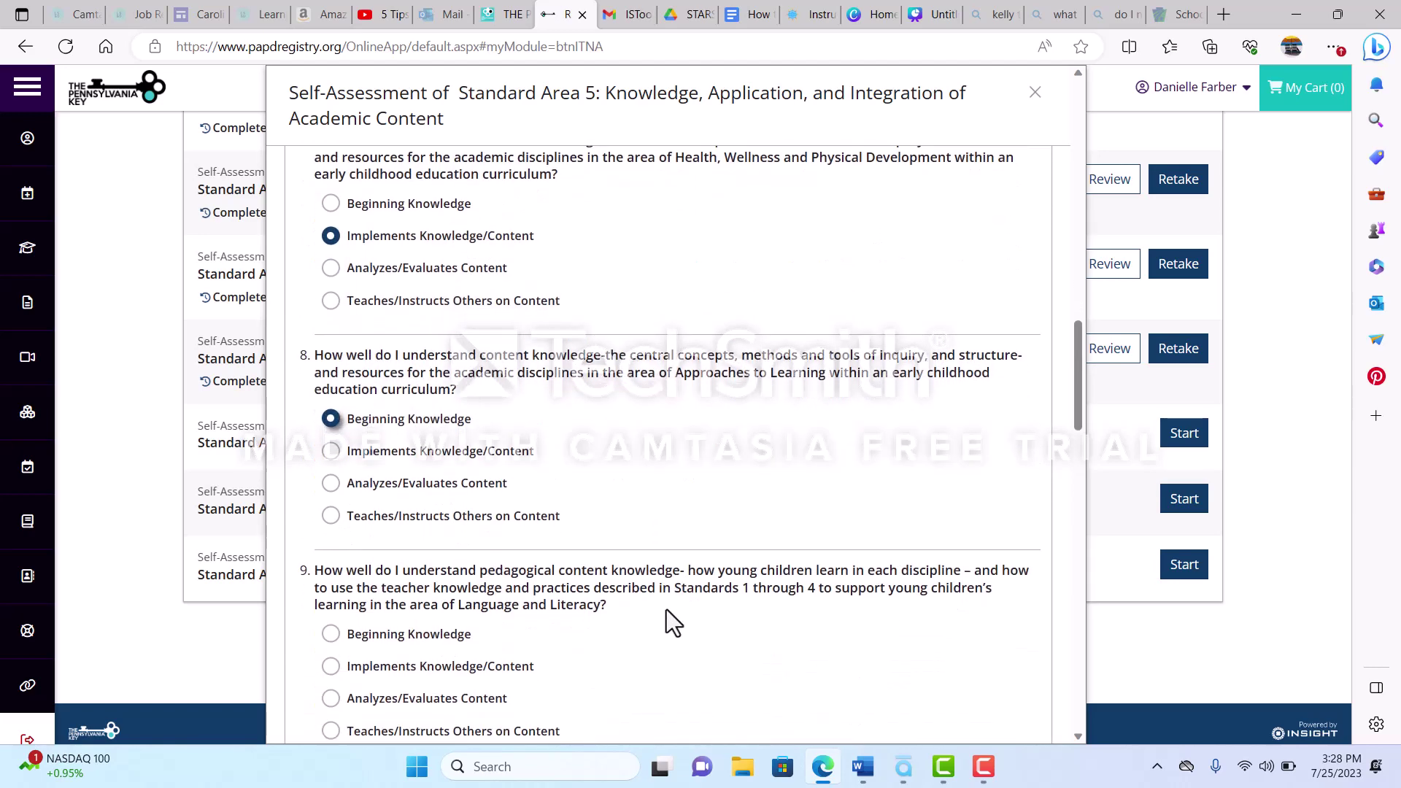
click(332, 635)
scroll(584, 642, down, 3)
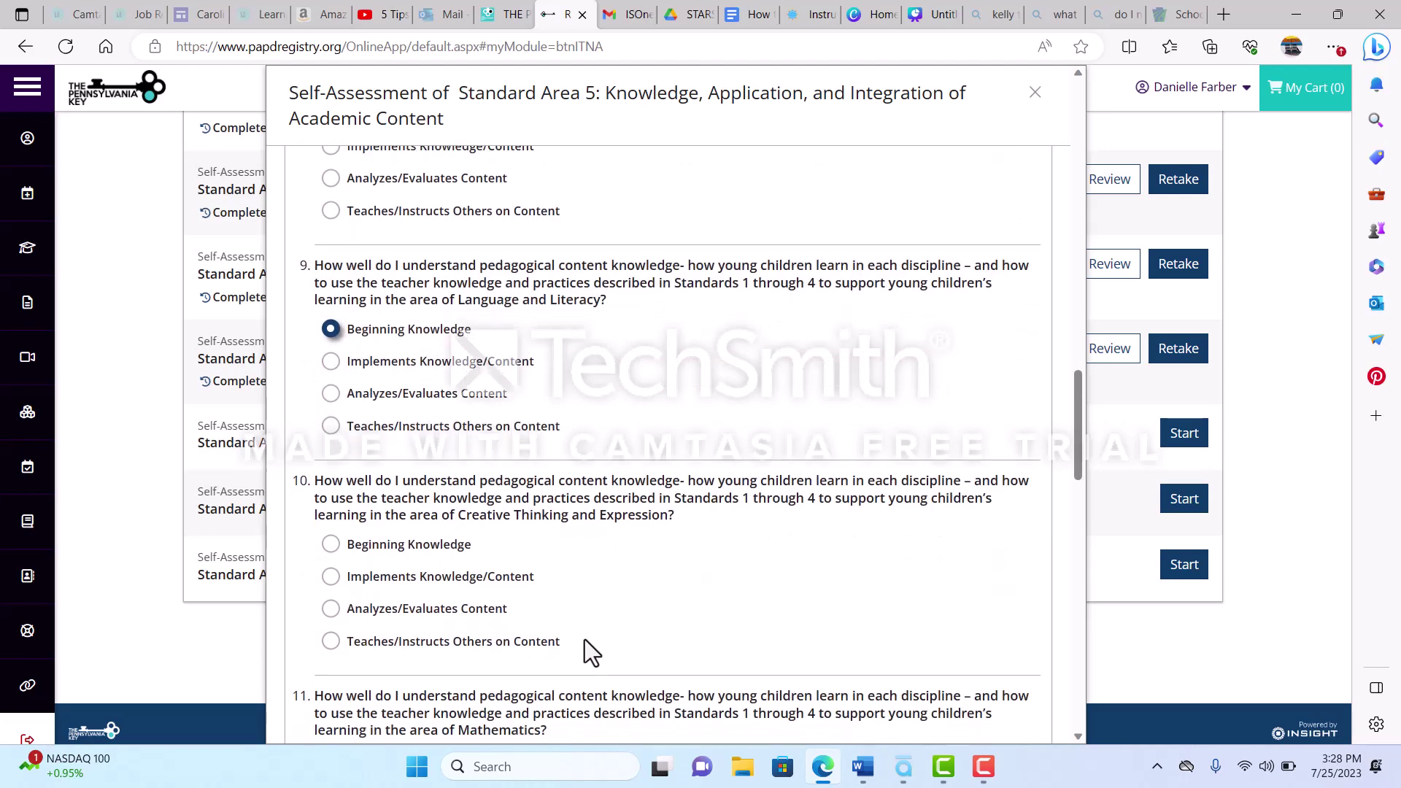
scroll(585, 640, down, 1)
click(332, 443)
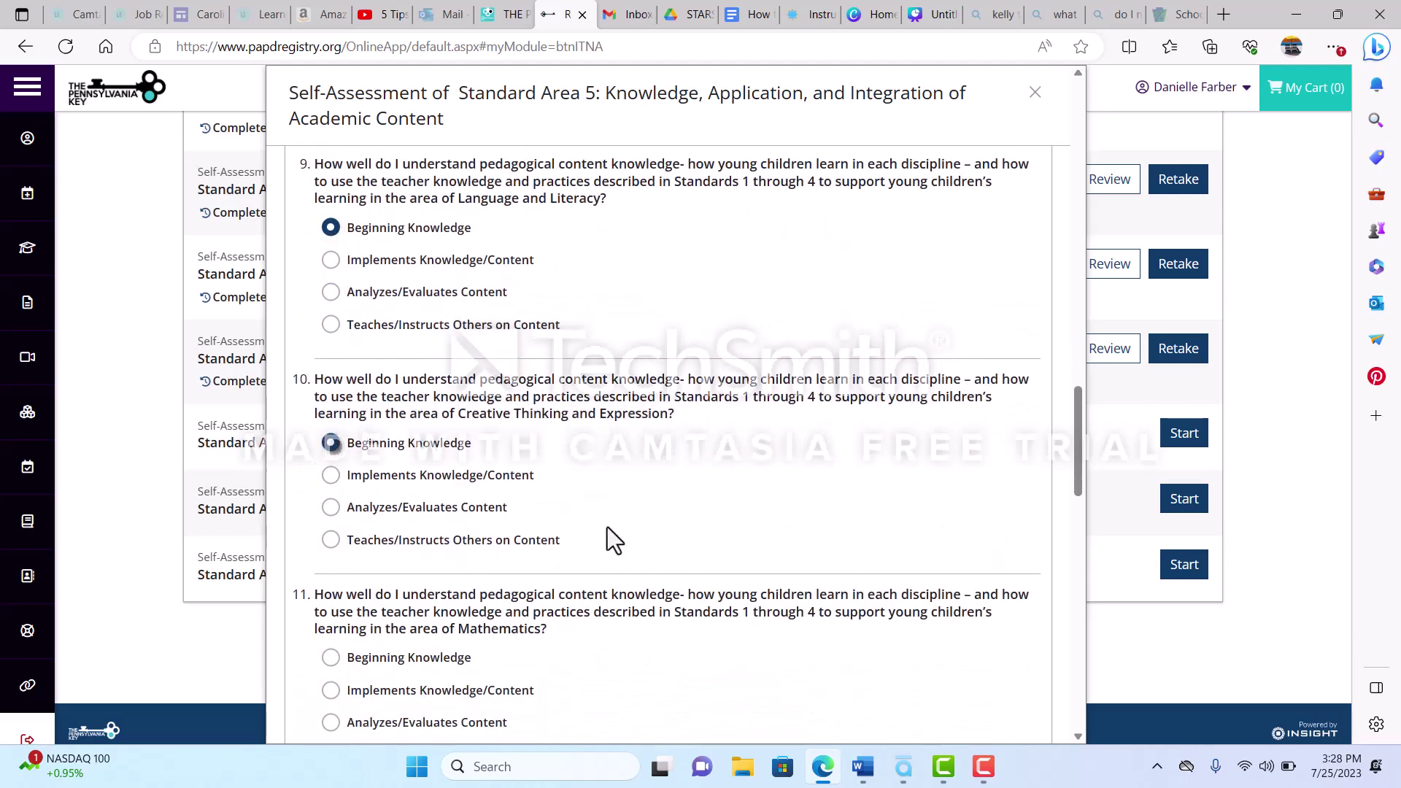
Choose Teaches/Instructs Others on Content for Standard Area 5 questions 11 and 12, Beginning Knowledge for question 13 and Implements Knowledge/Content for question 14
scroll(670, 567, down, 3)
click(333, 451)
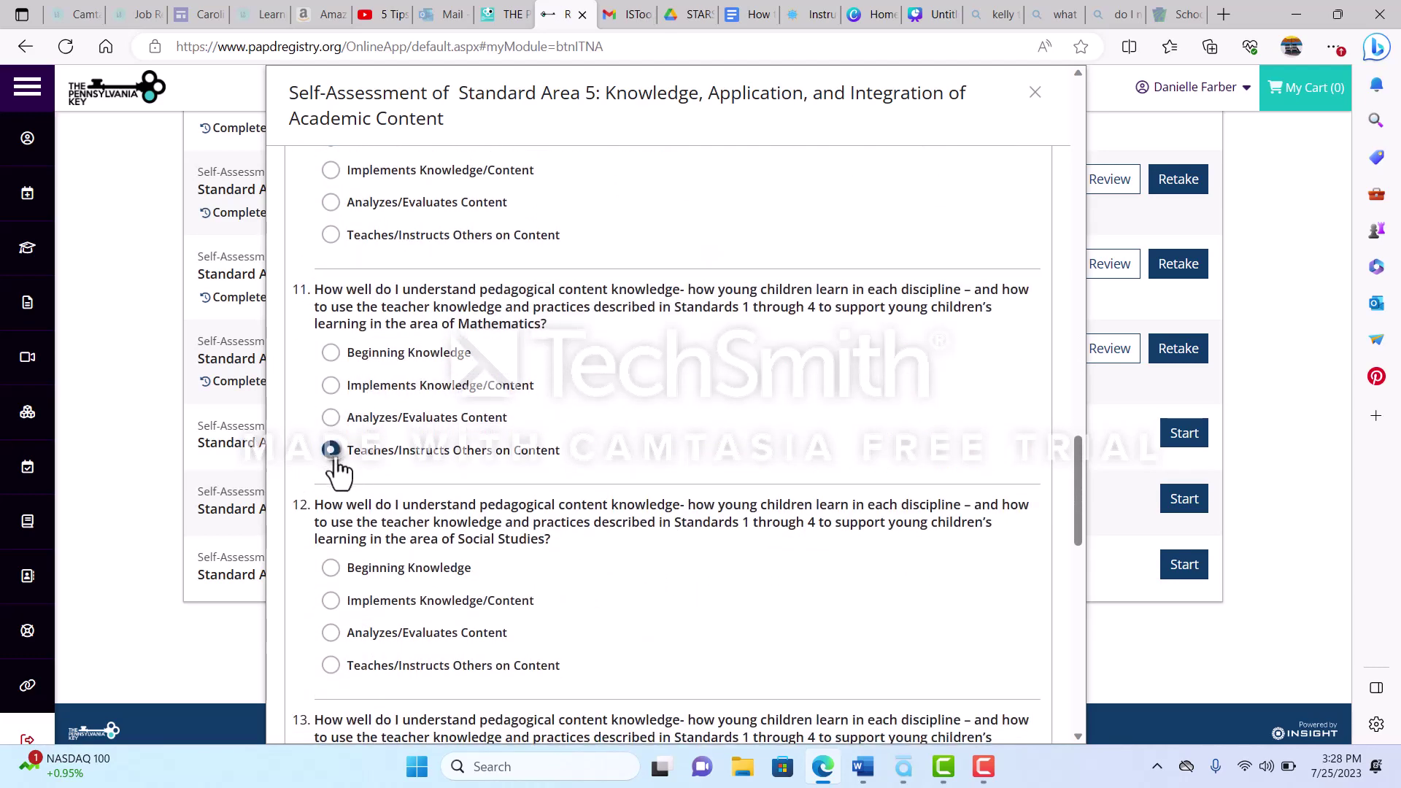
click(343, 664)
scroll(589, 622, down, 2)
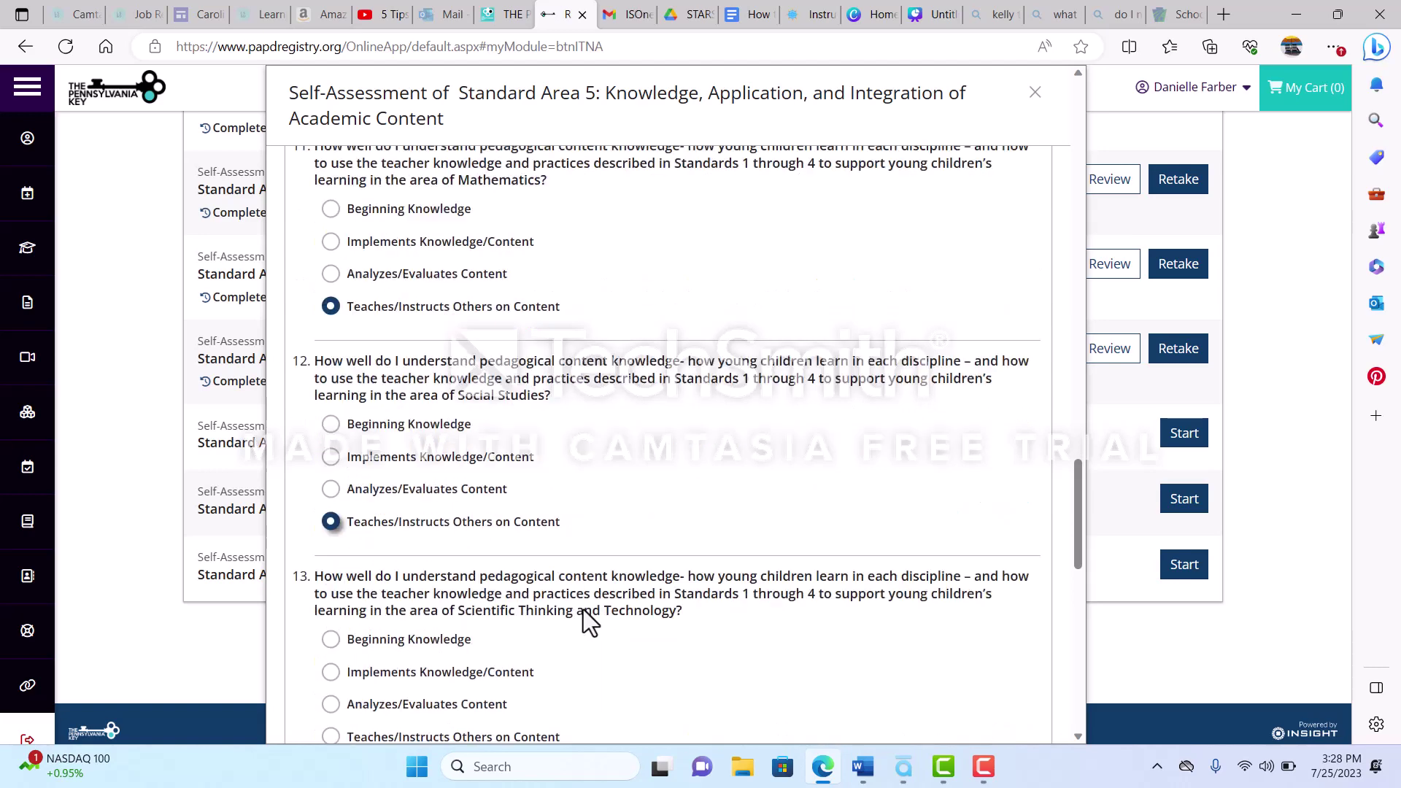
click(334, 584)
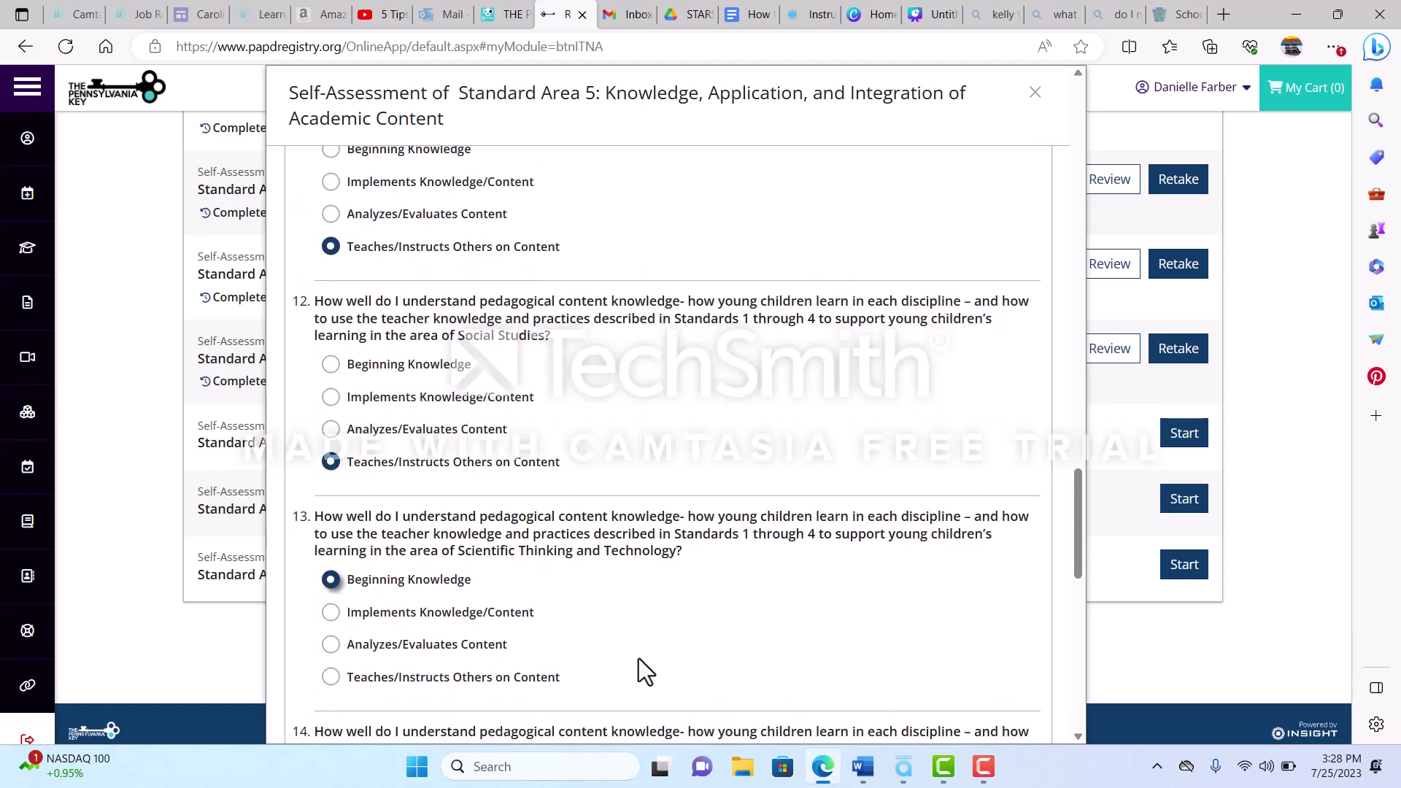
scroll(639, 669, down, 2)
click(333, 632)
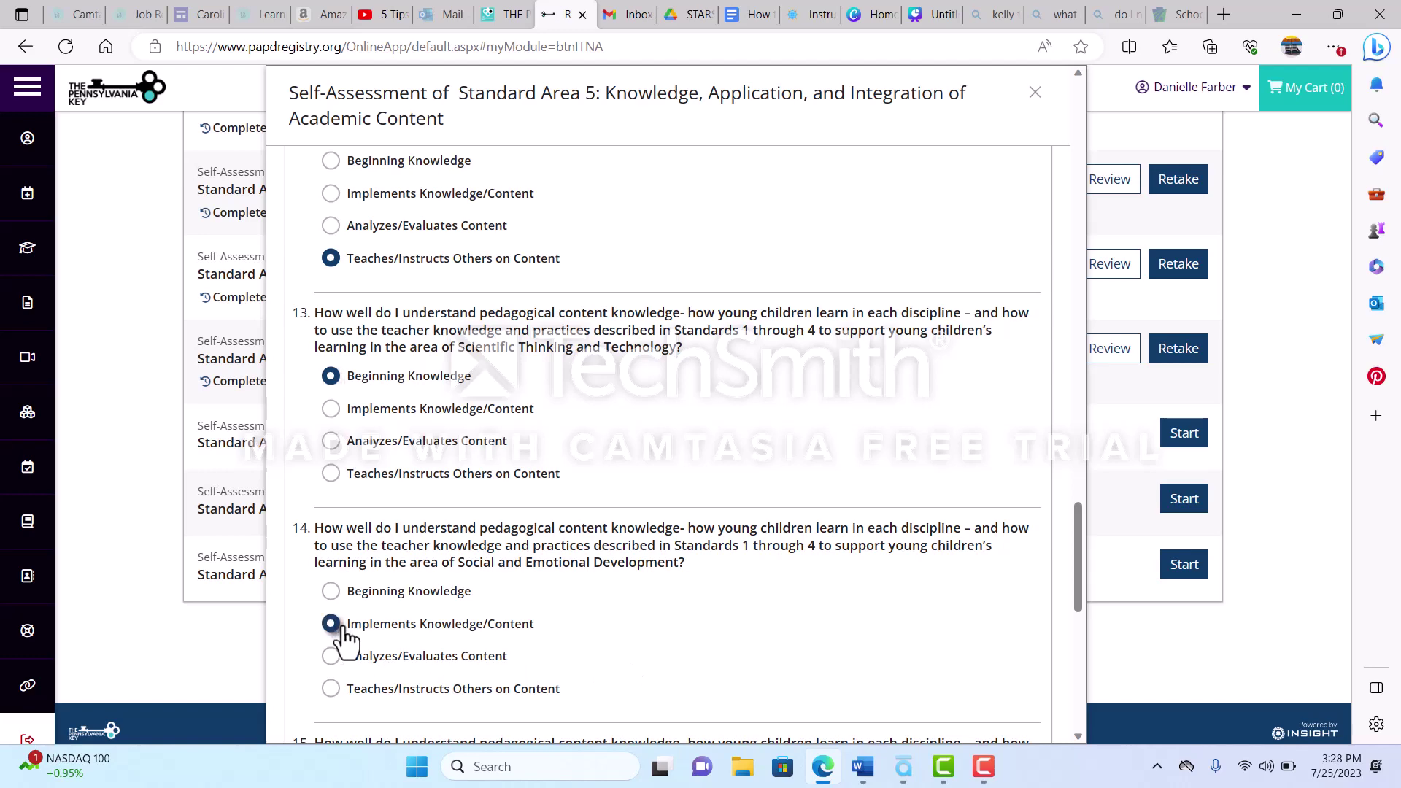
Answer Standard Area 5 questions 15, 16 and 17 with Beginning Knowledge, and submit and close the assessment
scroll(775, 622, down, 3)
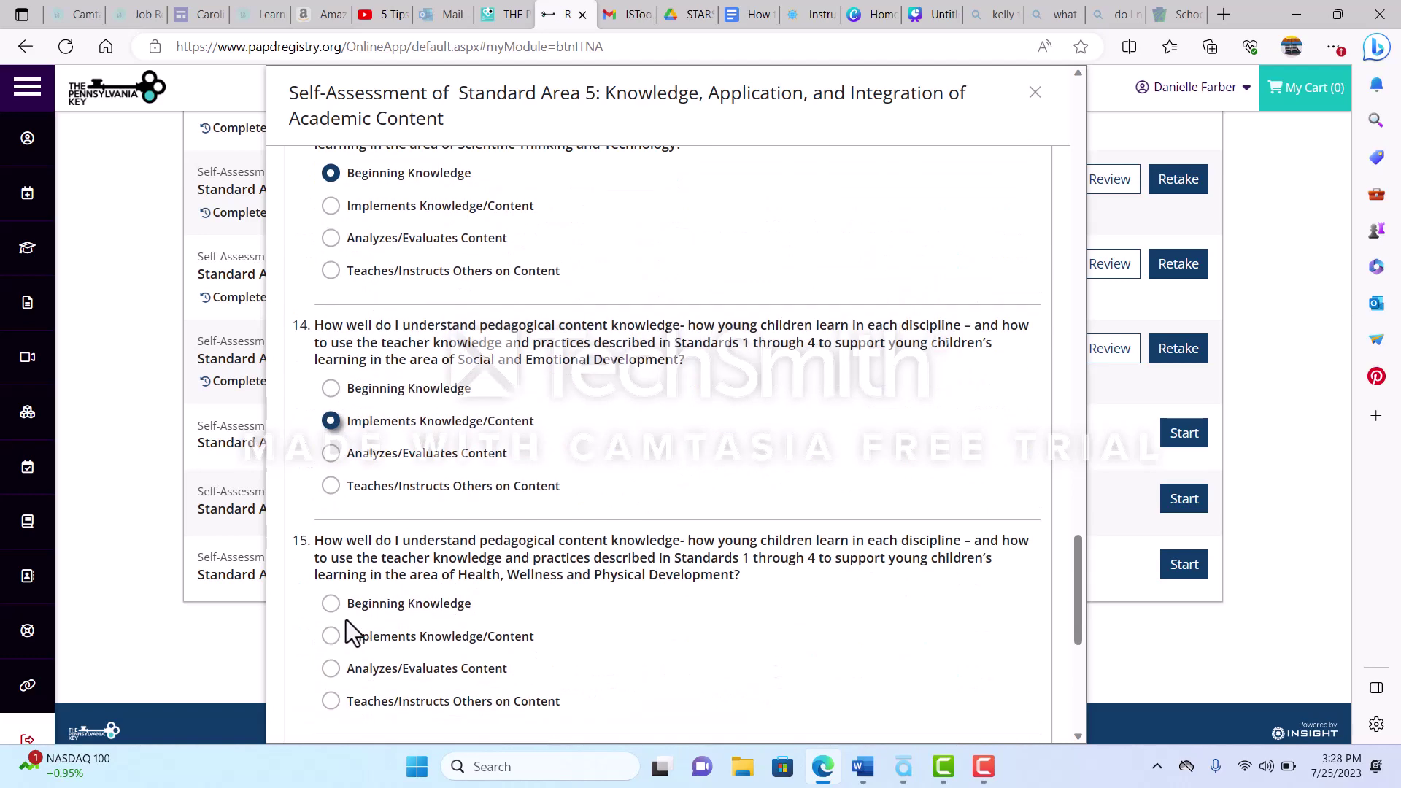
click(332, 605)
scroll(766, 403, down, 4)
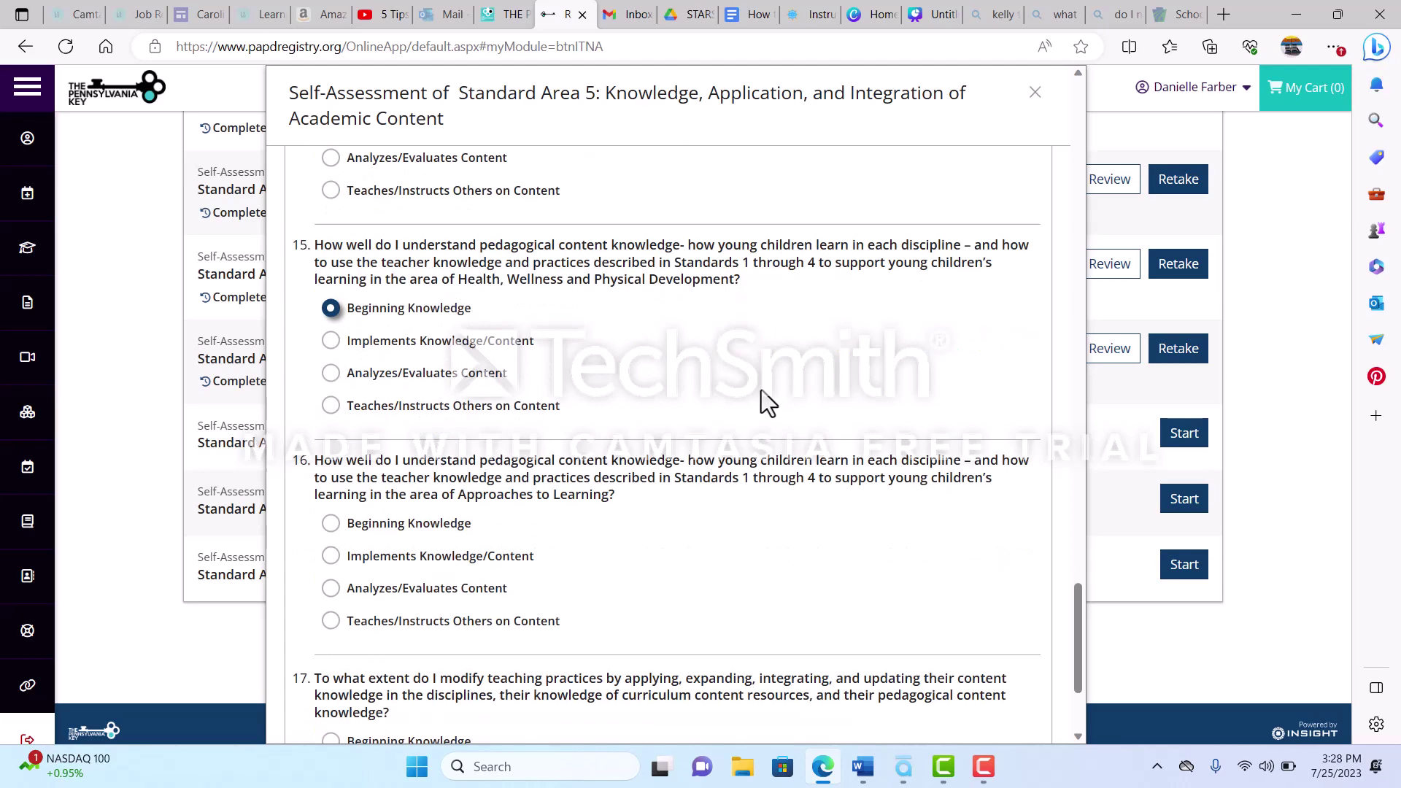
click(331, 515)
scroll(656, 557, down, 3)
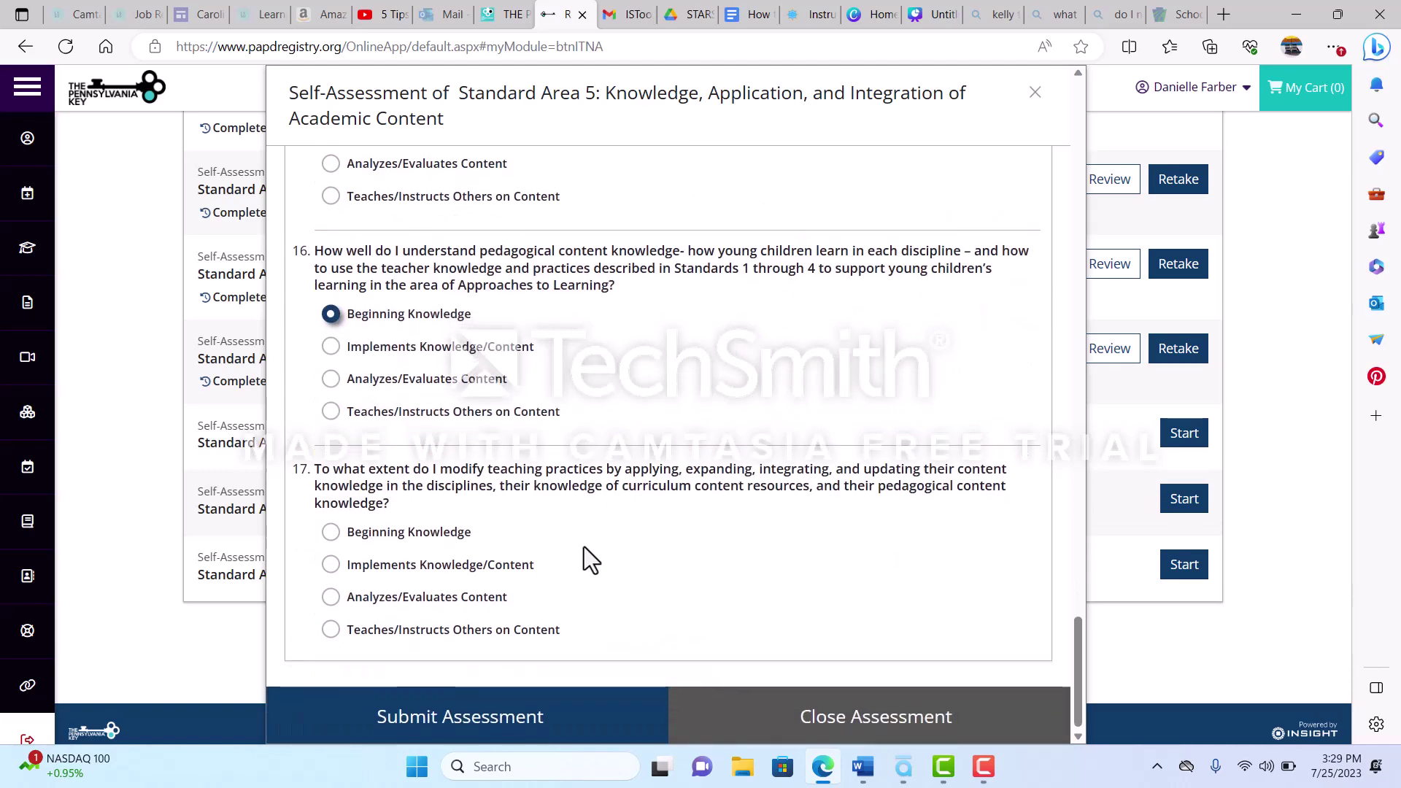
click(331, 532)
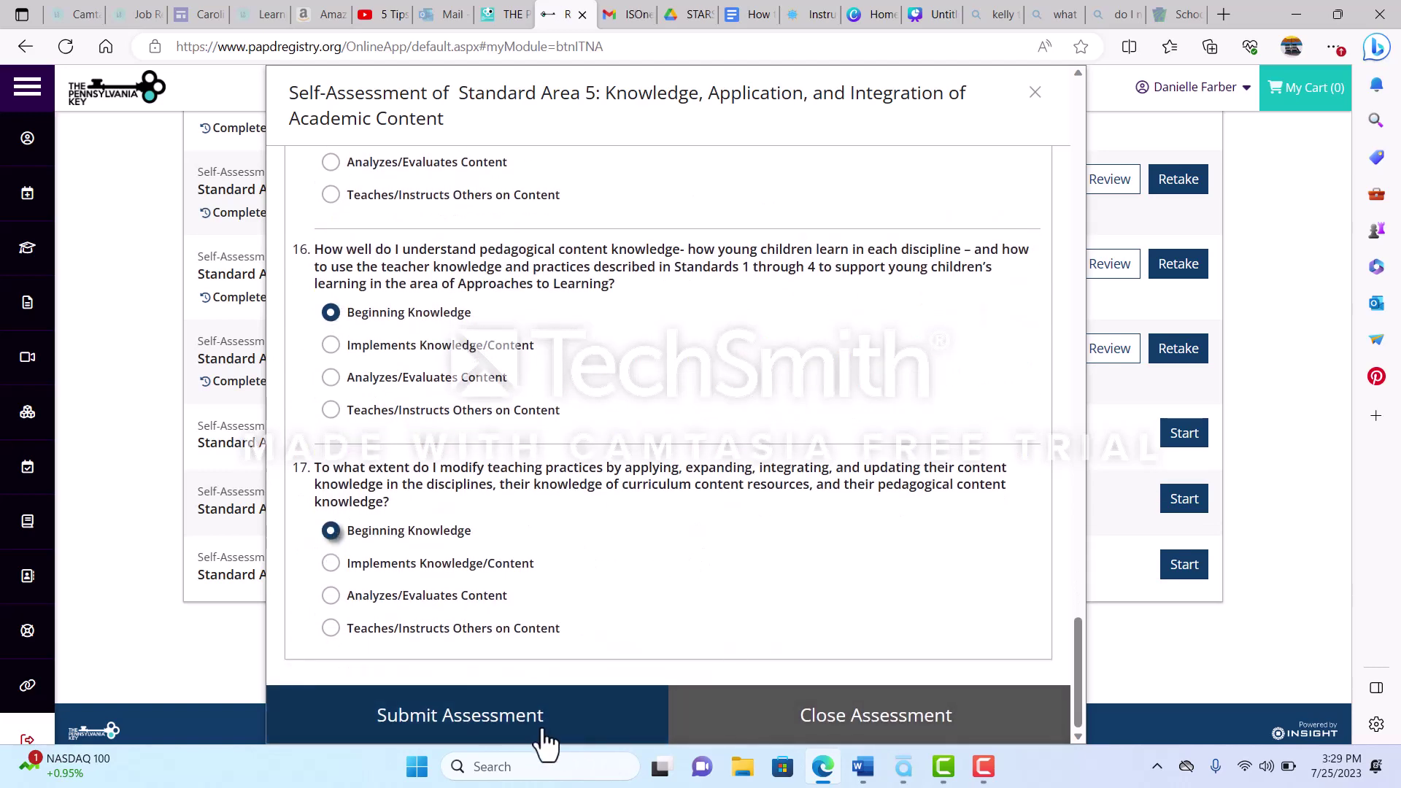
click(460, 716)
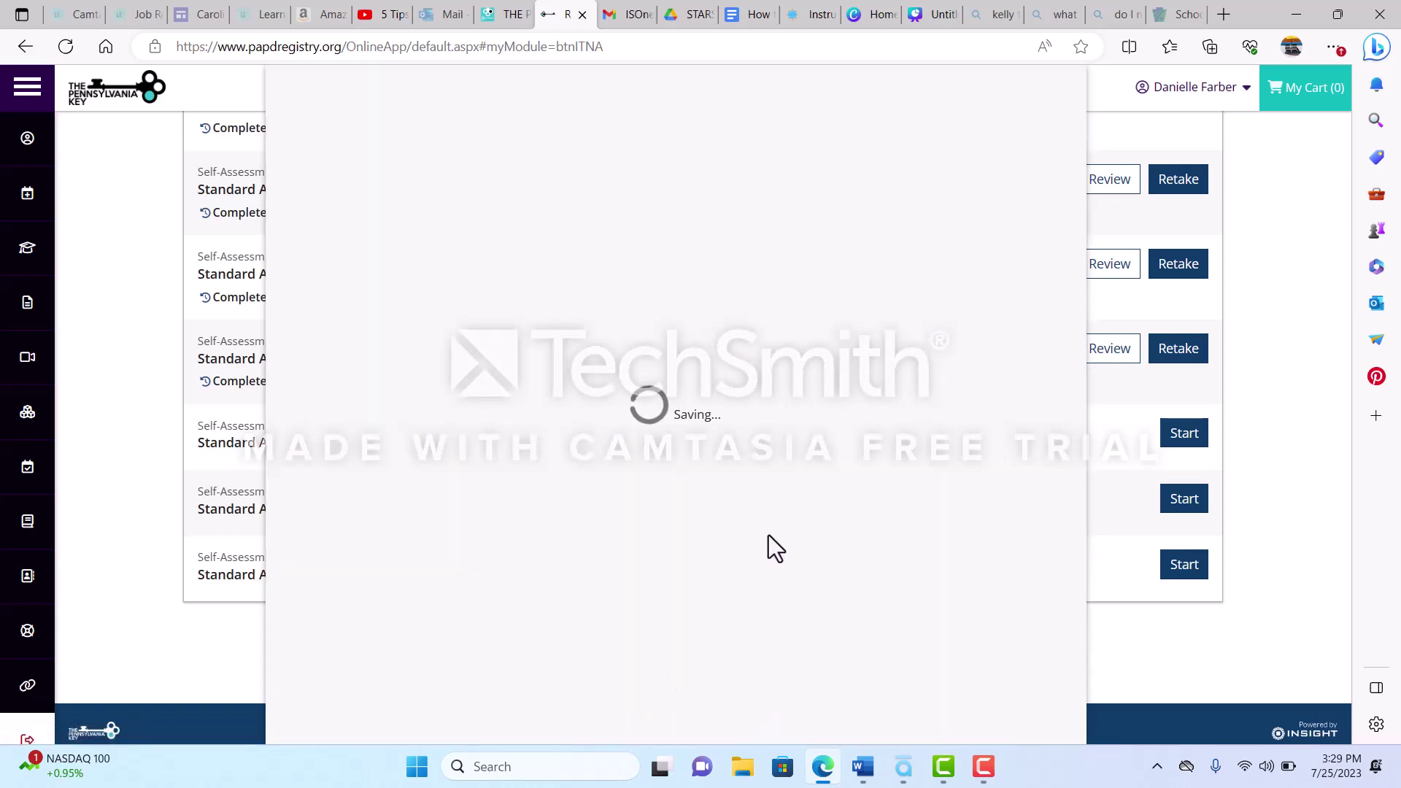
click(810, 715)
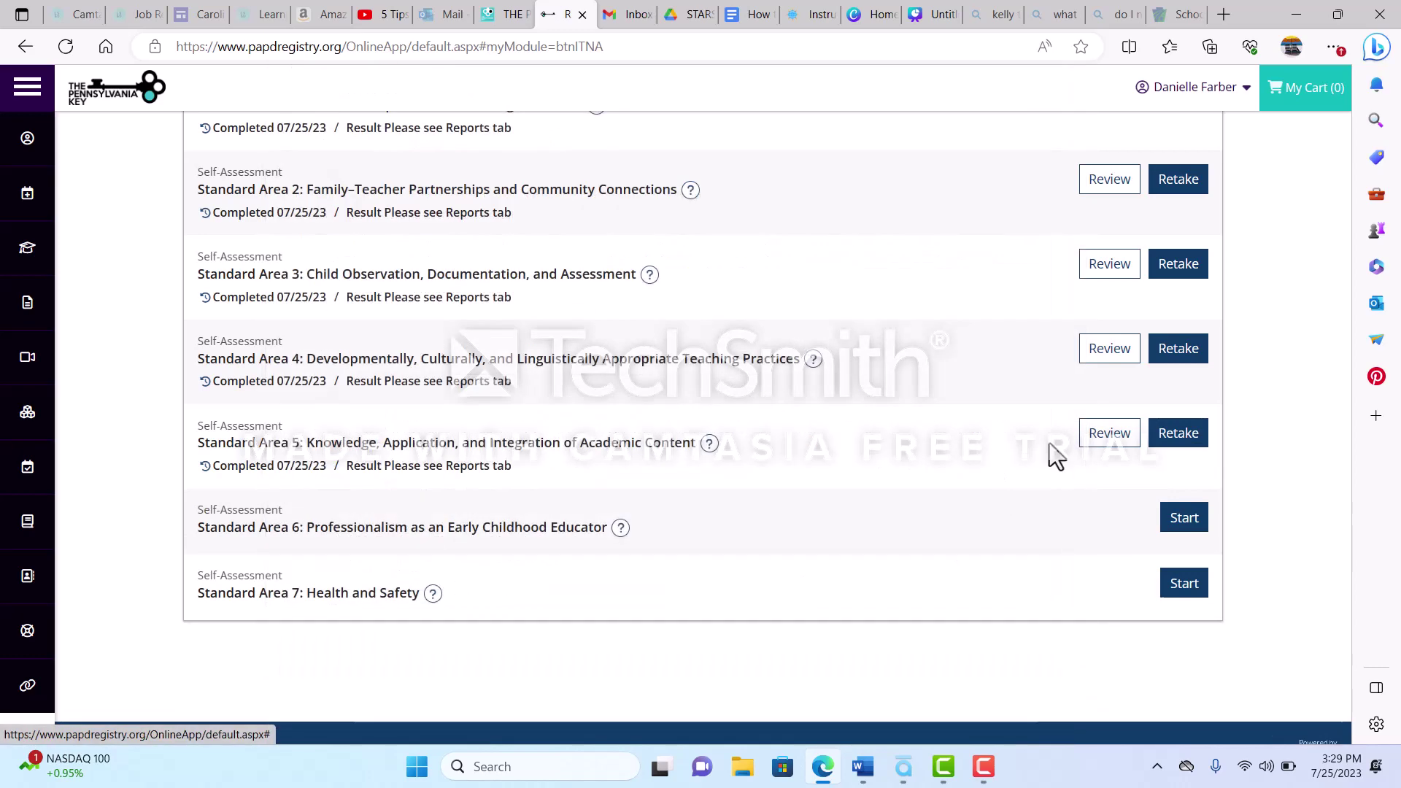
Start the Standard Area 6 self-assessment and choose Analyzes/Evaluates Content for questions 3 and 4 and Implements Knowledge/Content for question 5
click(1177, 519)
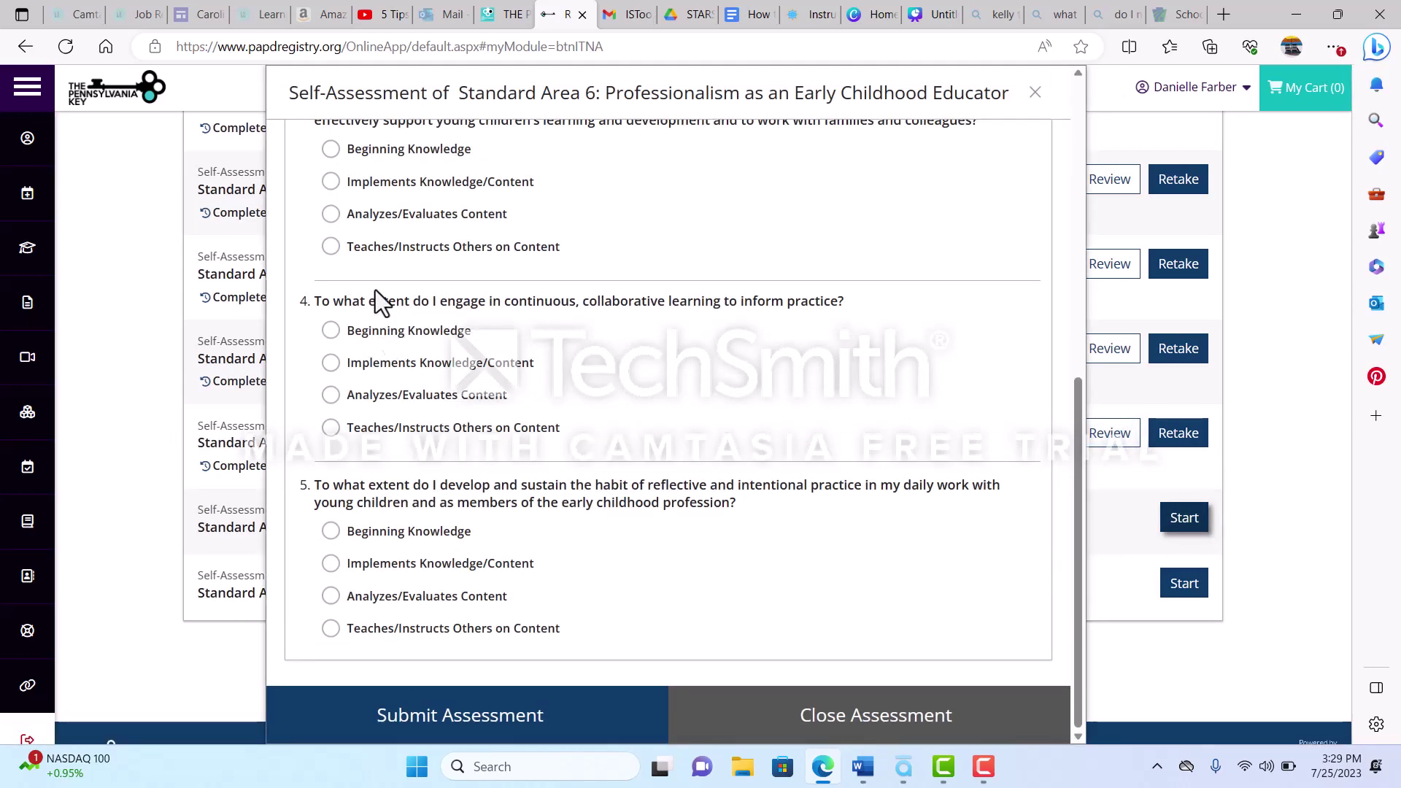
click(331, 215)
click(330, 395)
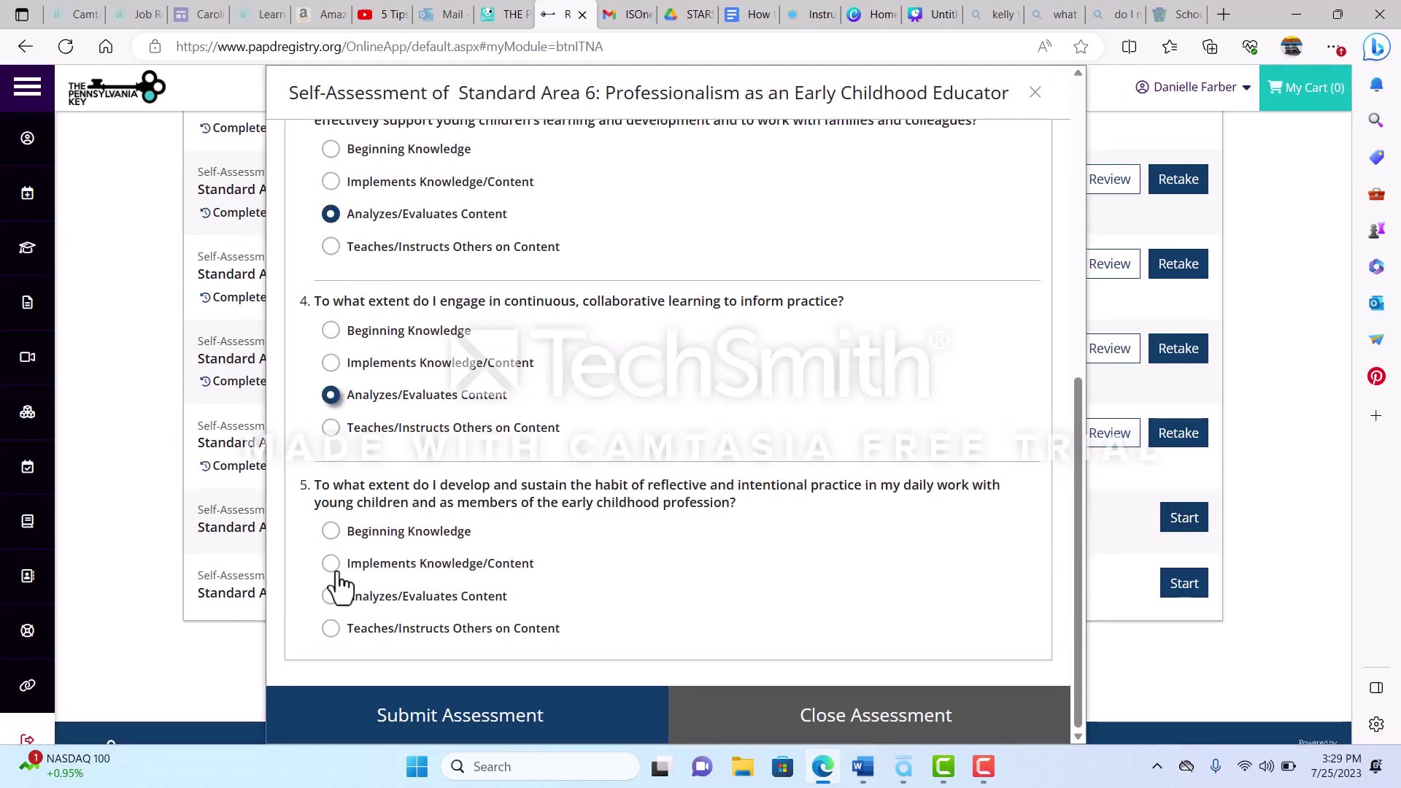
click(331, 564)
Answer Standard Area 6 question 2 with Implements Knowledge/Content and question 1 with Beginning Knowledge, and submit and close the assessment
scroll(447, 604, up, 5)
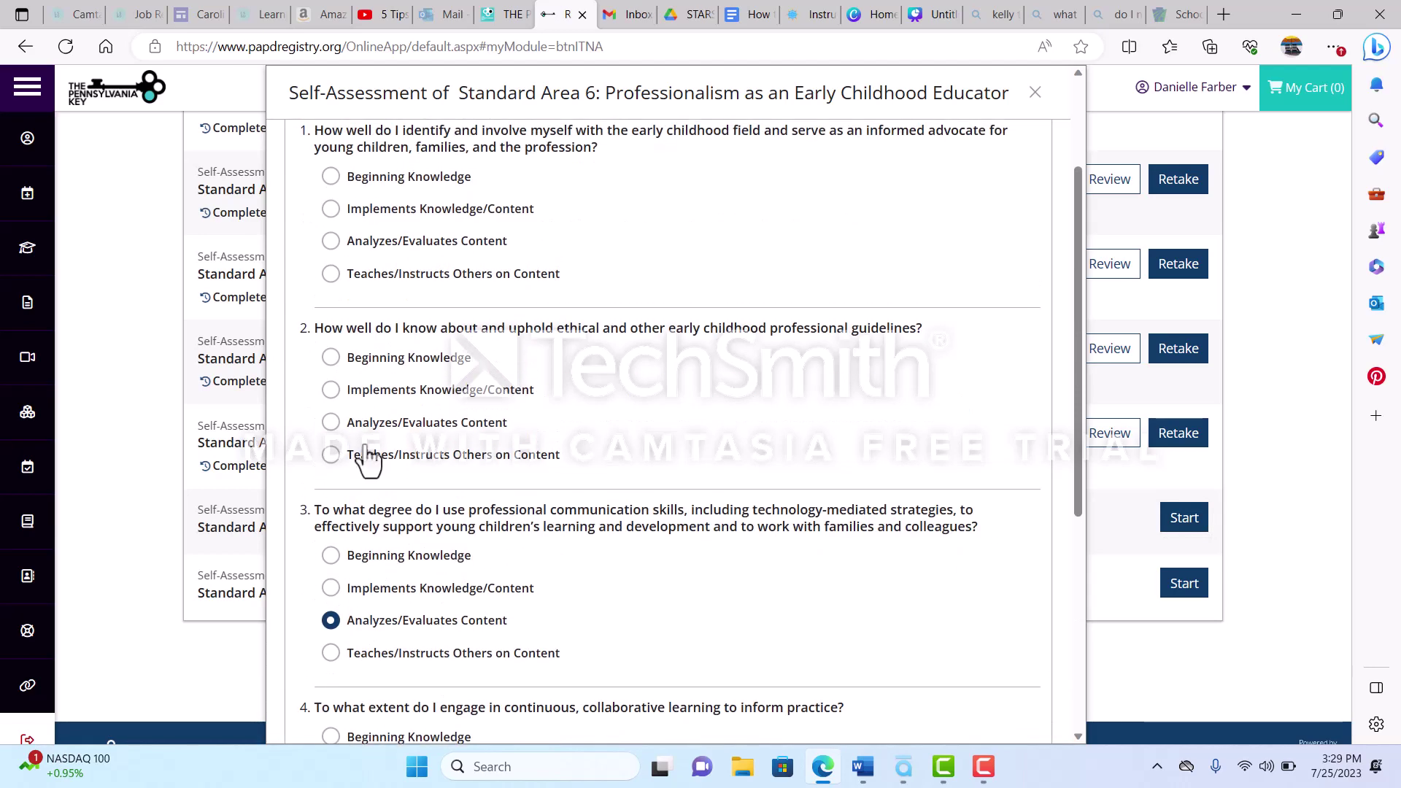
click(331, 390)
scroll(437, 438, up, 2)
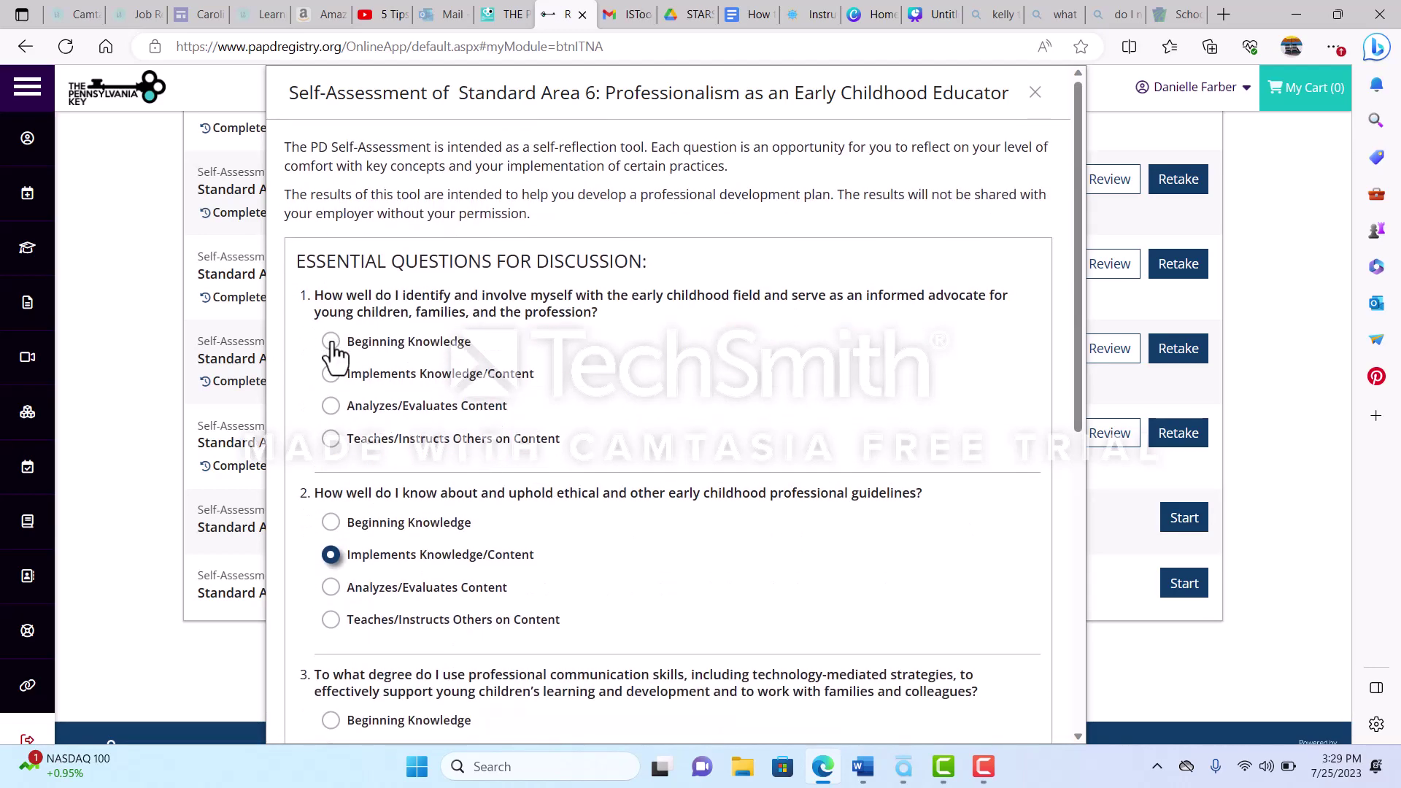
click(332, 341)
scroll(699, 520, down, 1)
scroll(693, 514, down, 8)
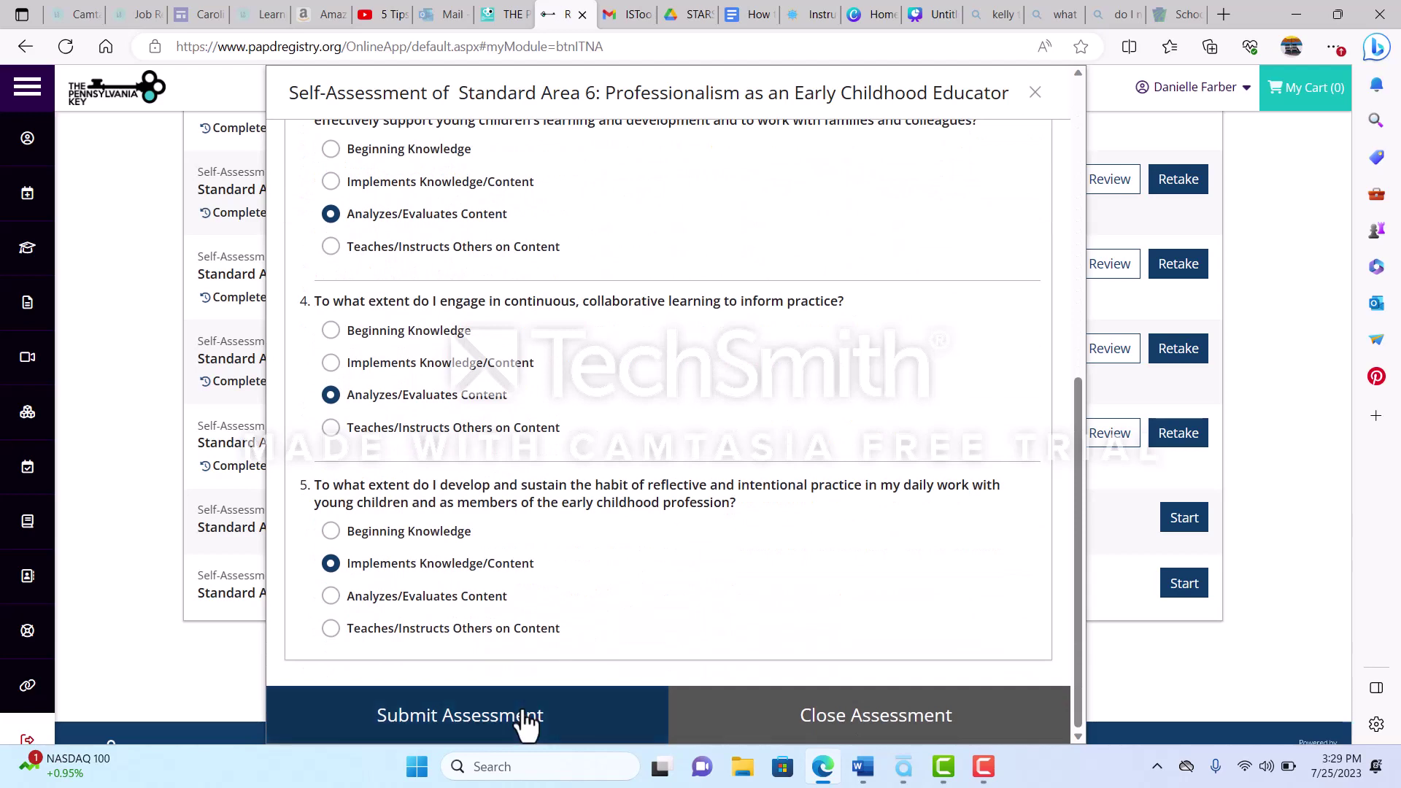
click(526, 719)
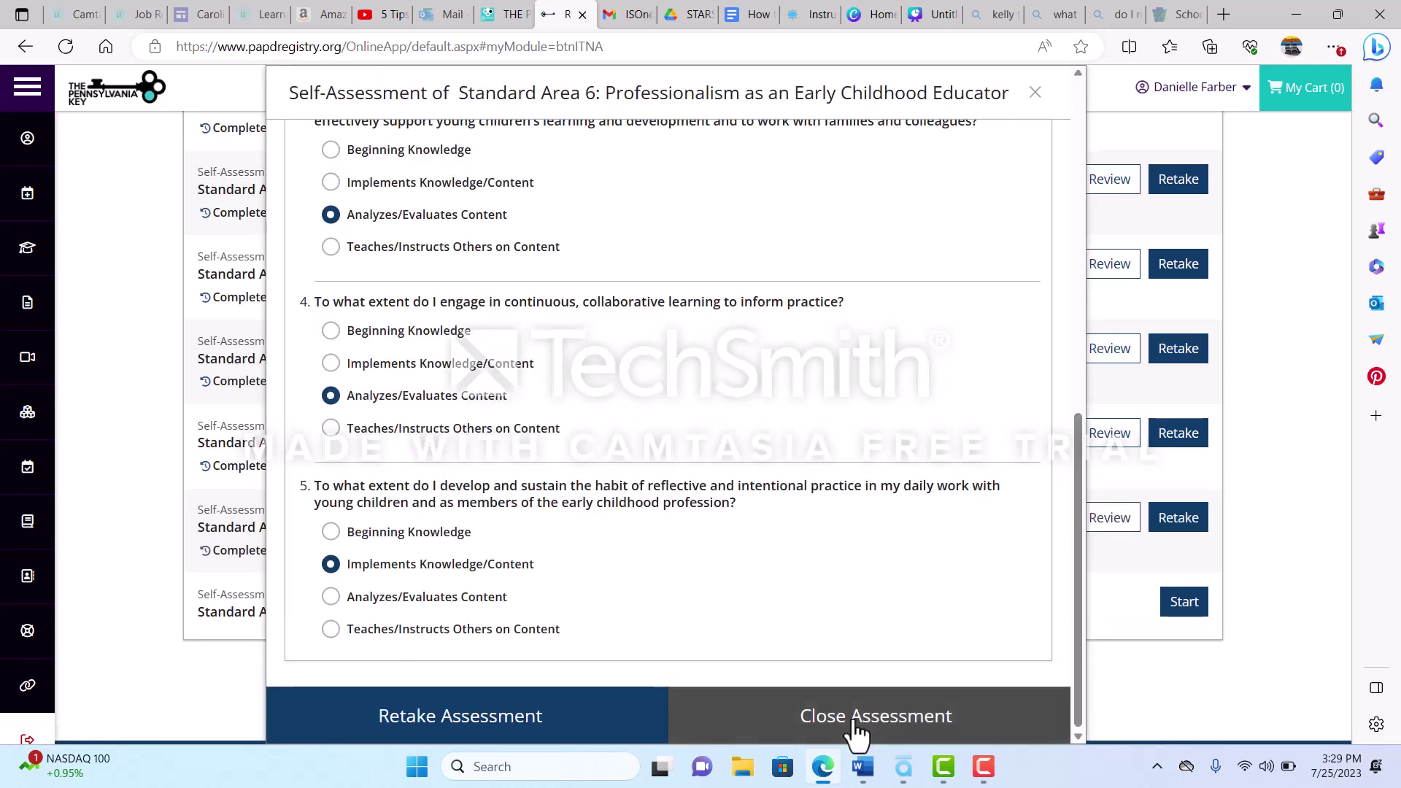
click(584, 724)
Start the Standard Area 7 self-assessment, answer all four questions with Beginning Knowledge, and submit and close the assessment
click(1177, 606)
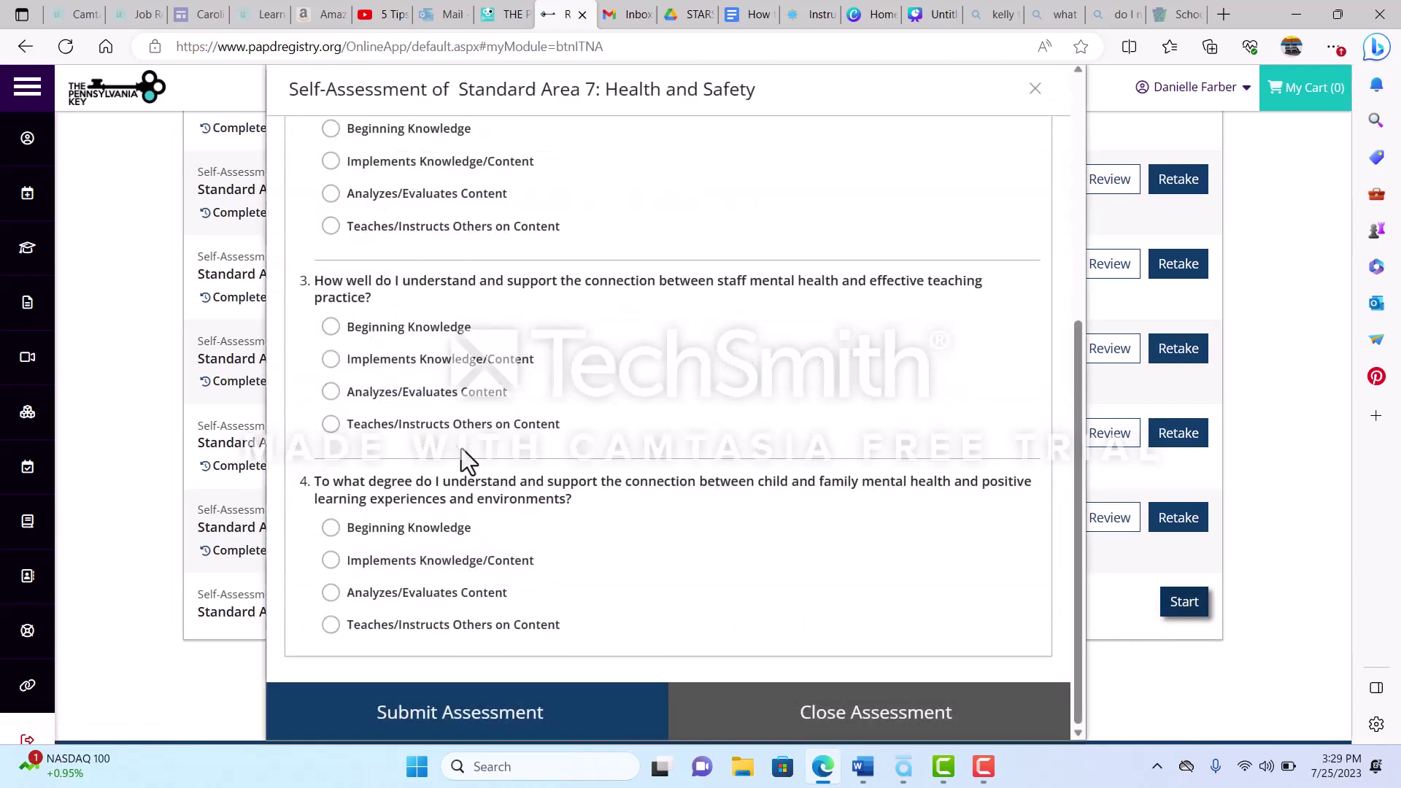
scroll(357, 306, up, 5)
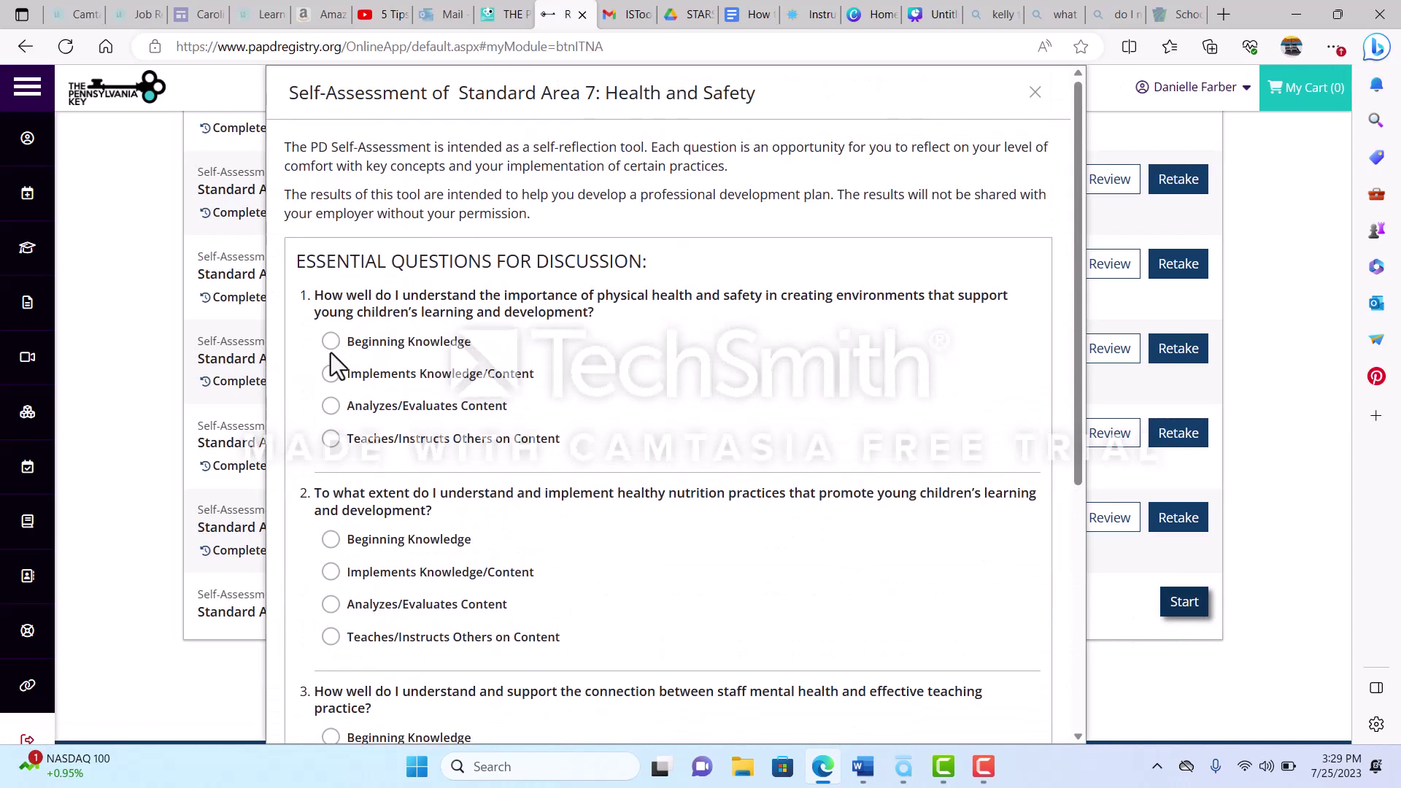
click(331, 341)
click(330, 541)
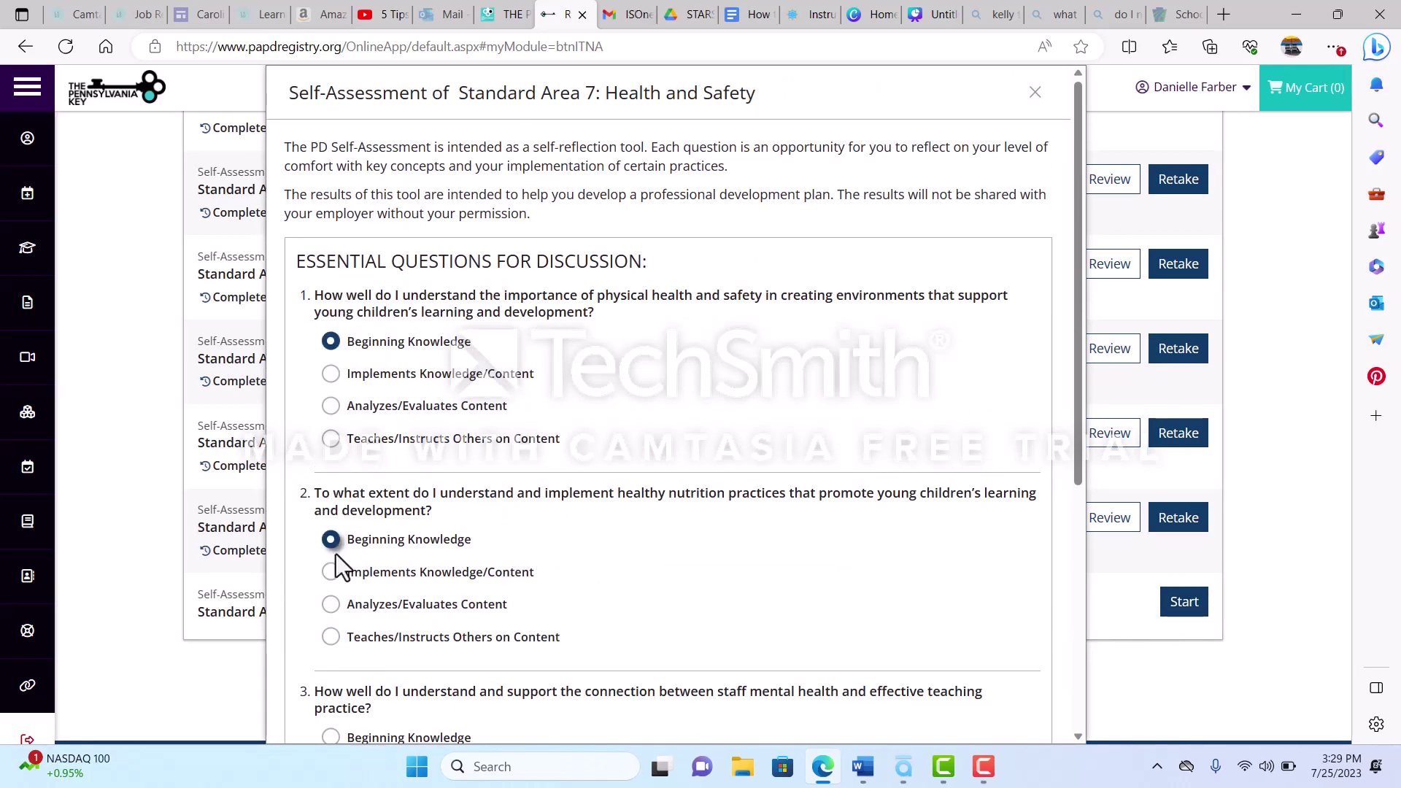
scroll(400, 576, down, 2)
scroll(400, 577, down, 4)
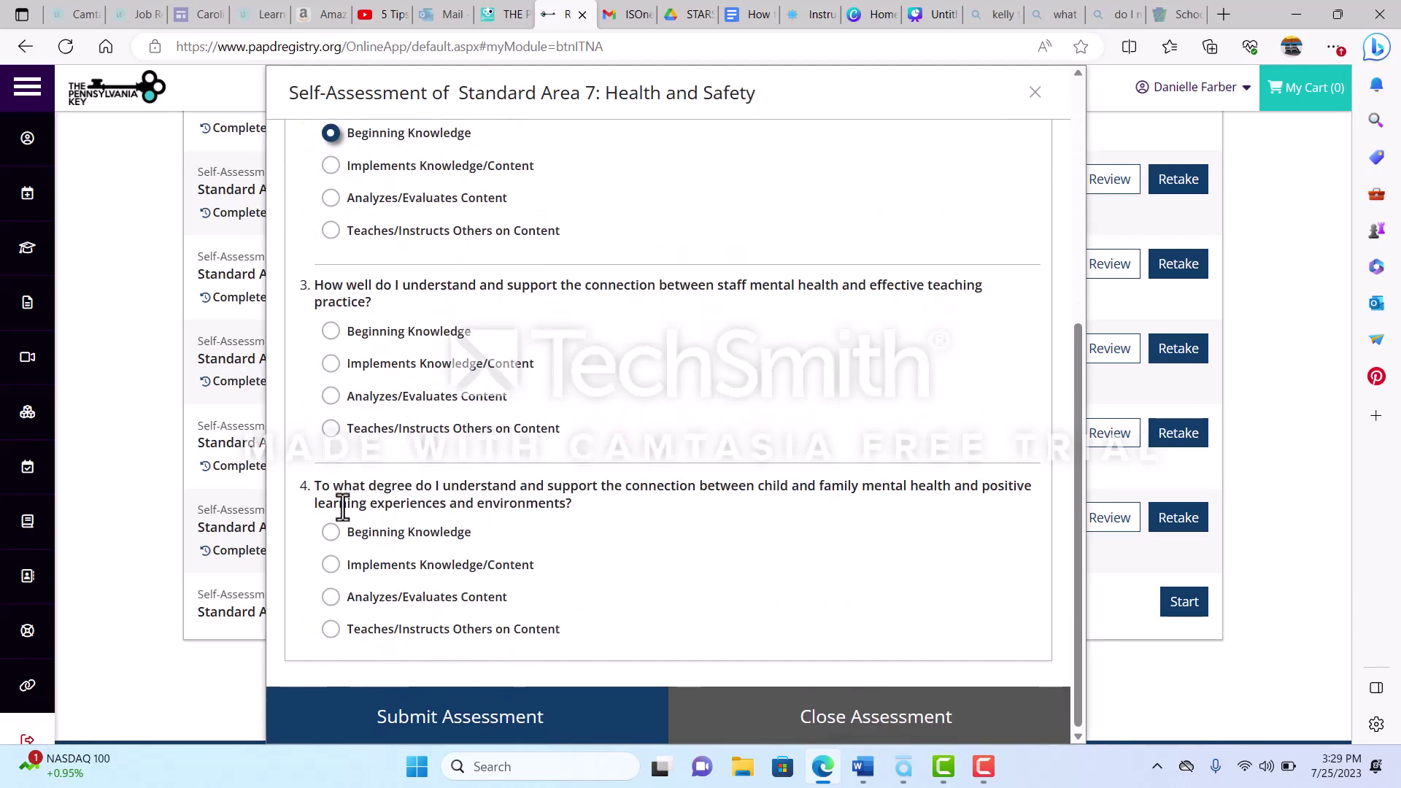
click(331, 332)
click(330, 532)
click(540, 724)
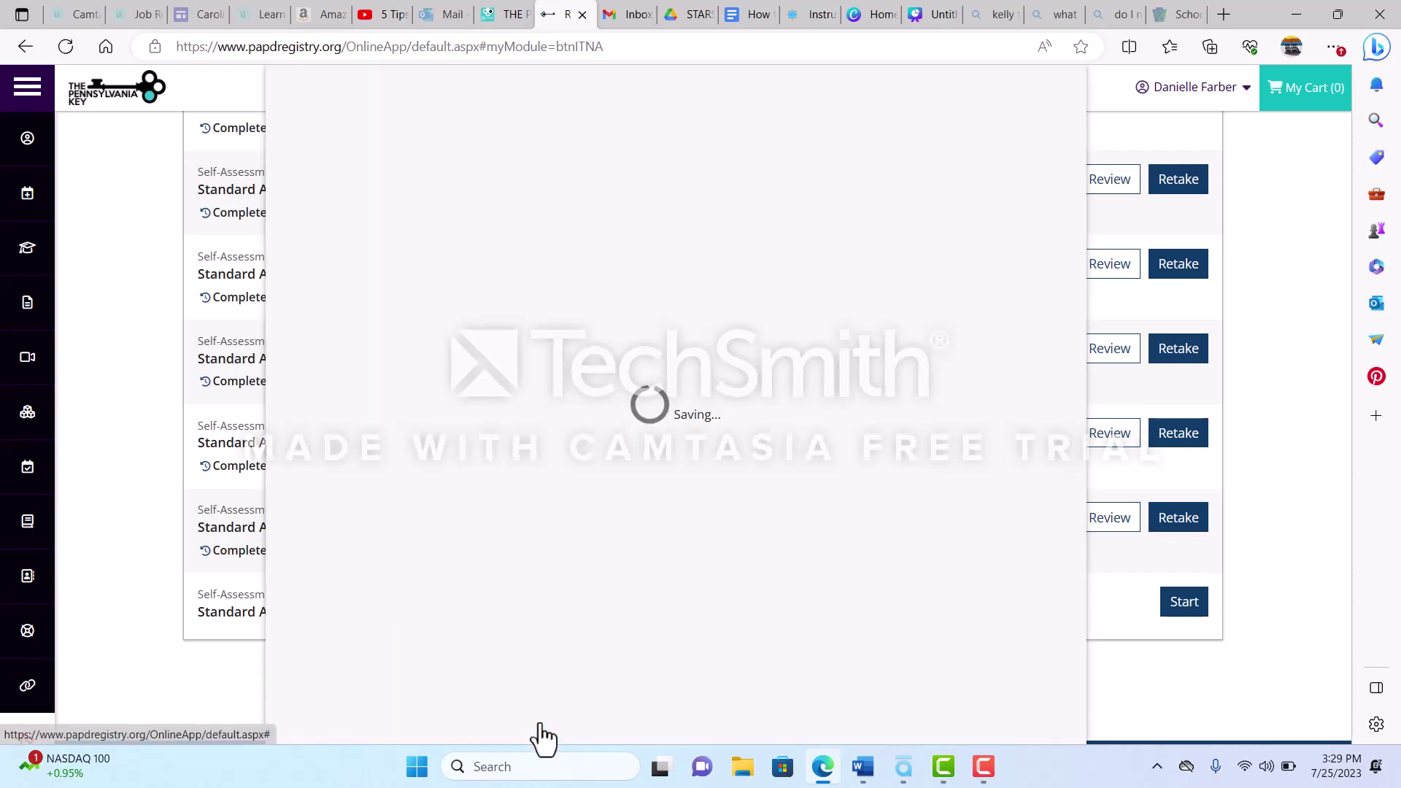
click(787, 732)
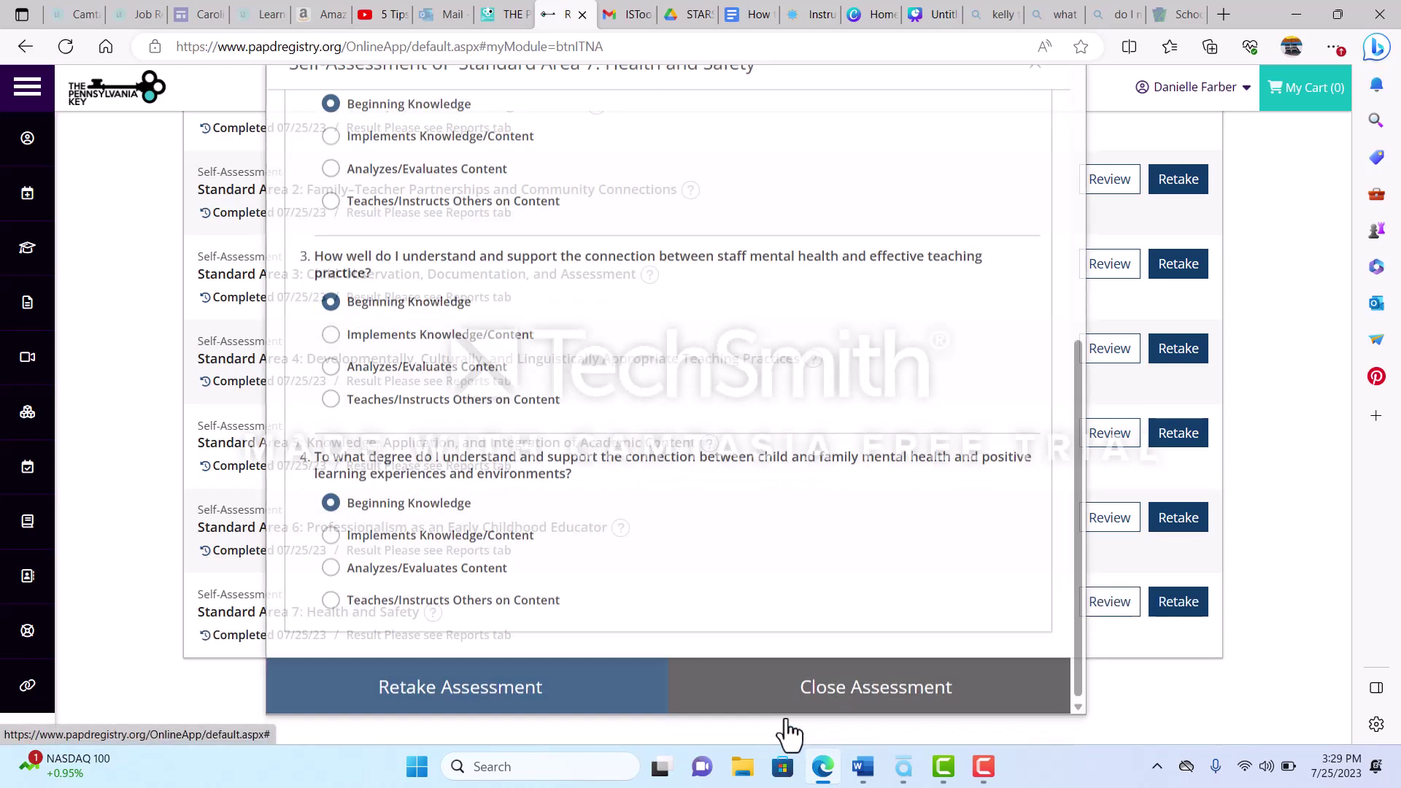
Review the completion status of the Standard Area self-assessments in the Big Ideas Framework for Early Childhood Educators
scroll(847, 542, down, 1)
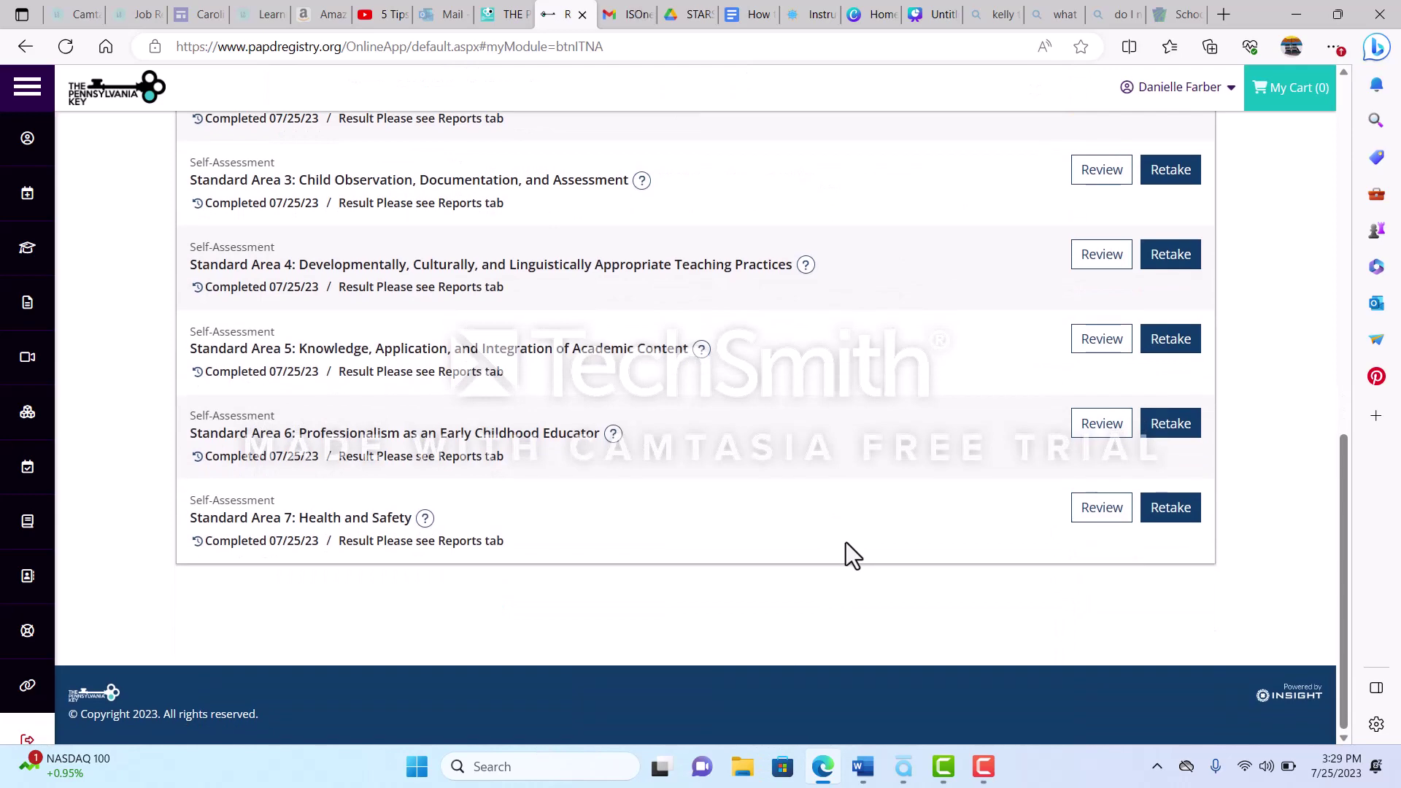
scroll(847, 541, up, 3)
scroll(847, 543, up, 4)
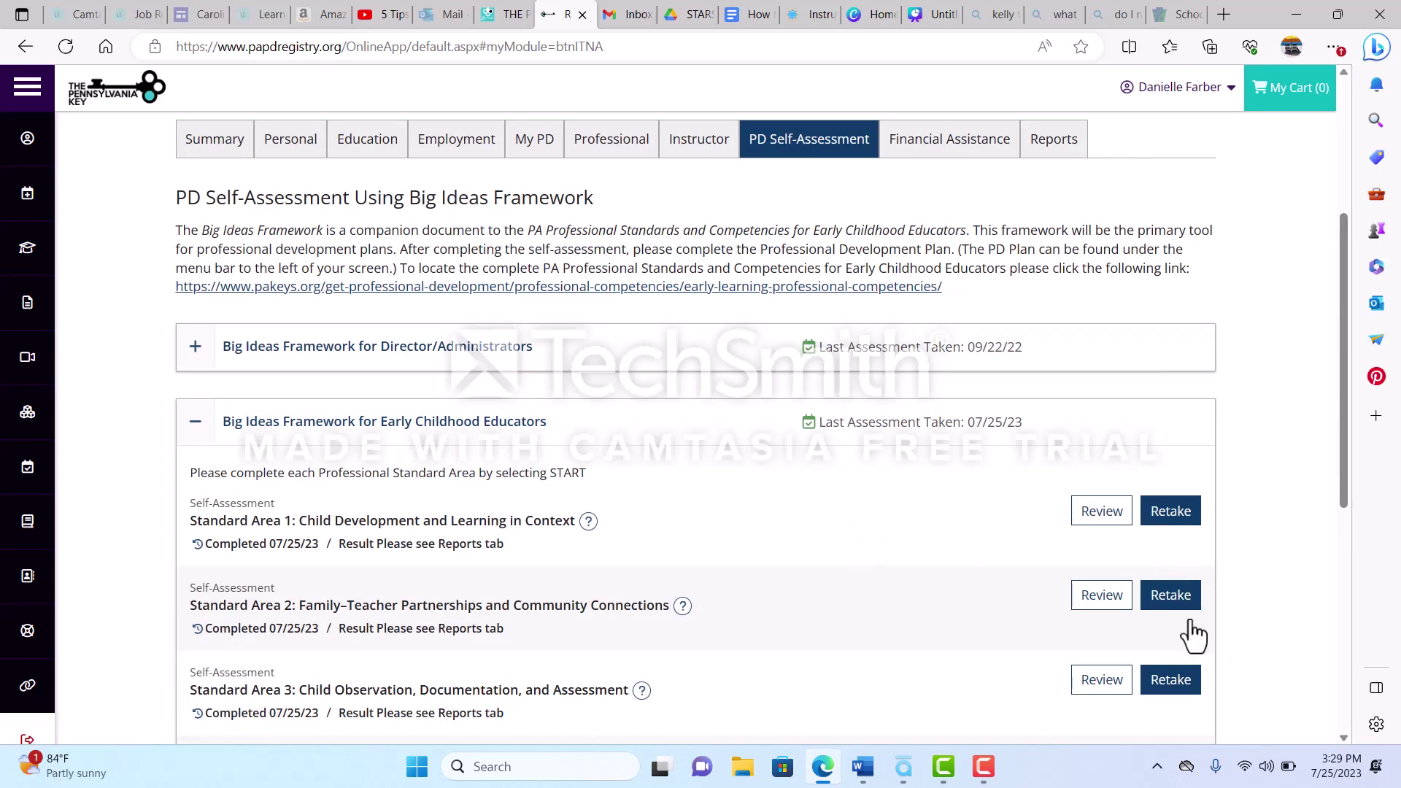
scroll(1190, 649, down, 4)
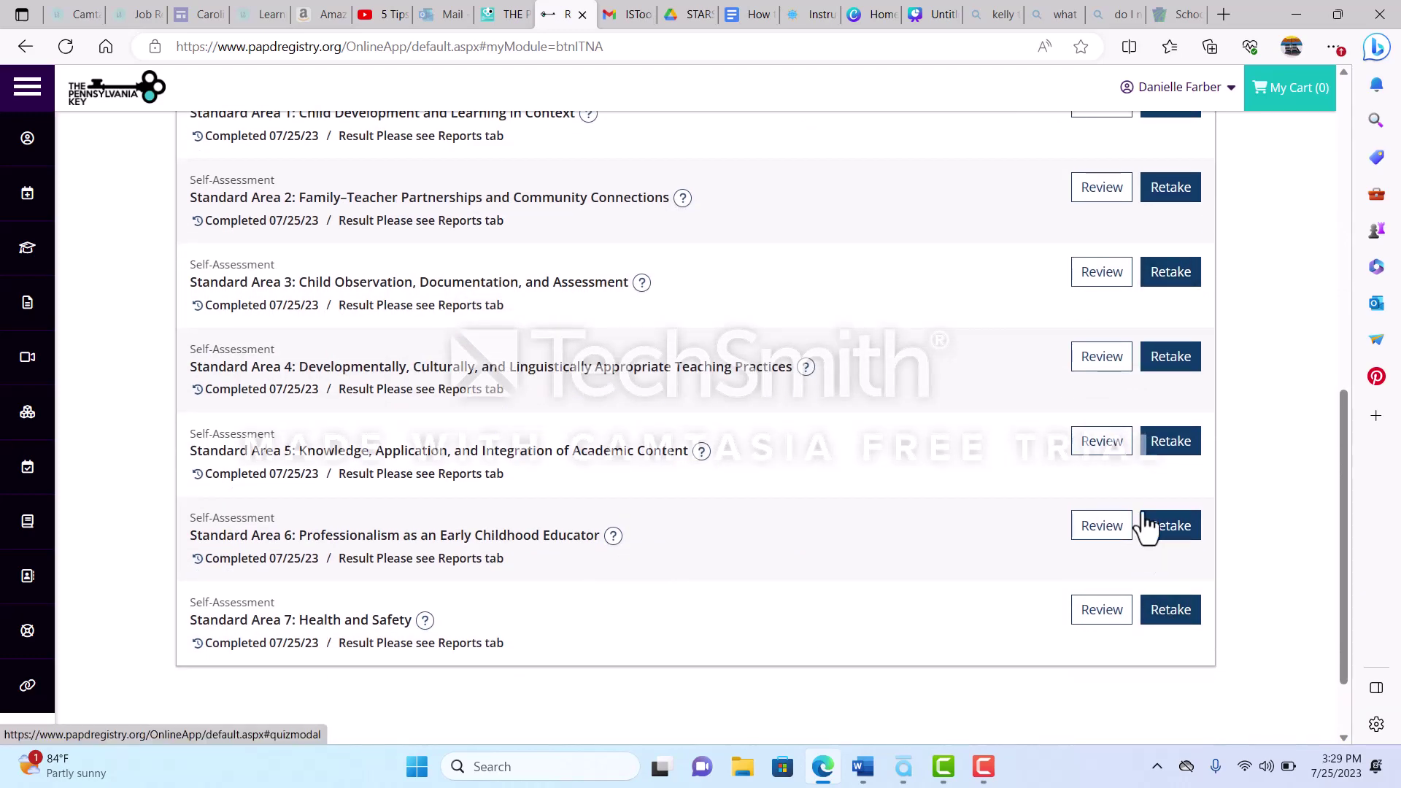
scroll(944, 686, up, 4)
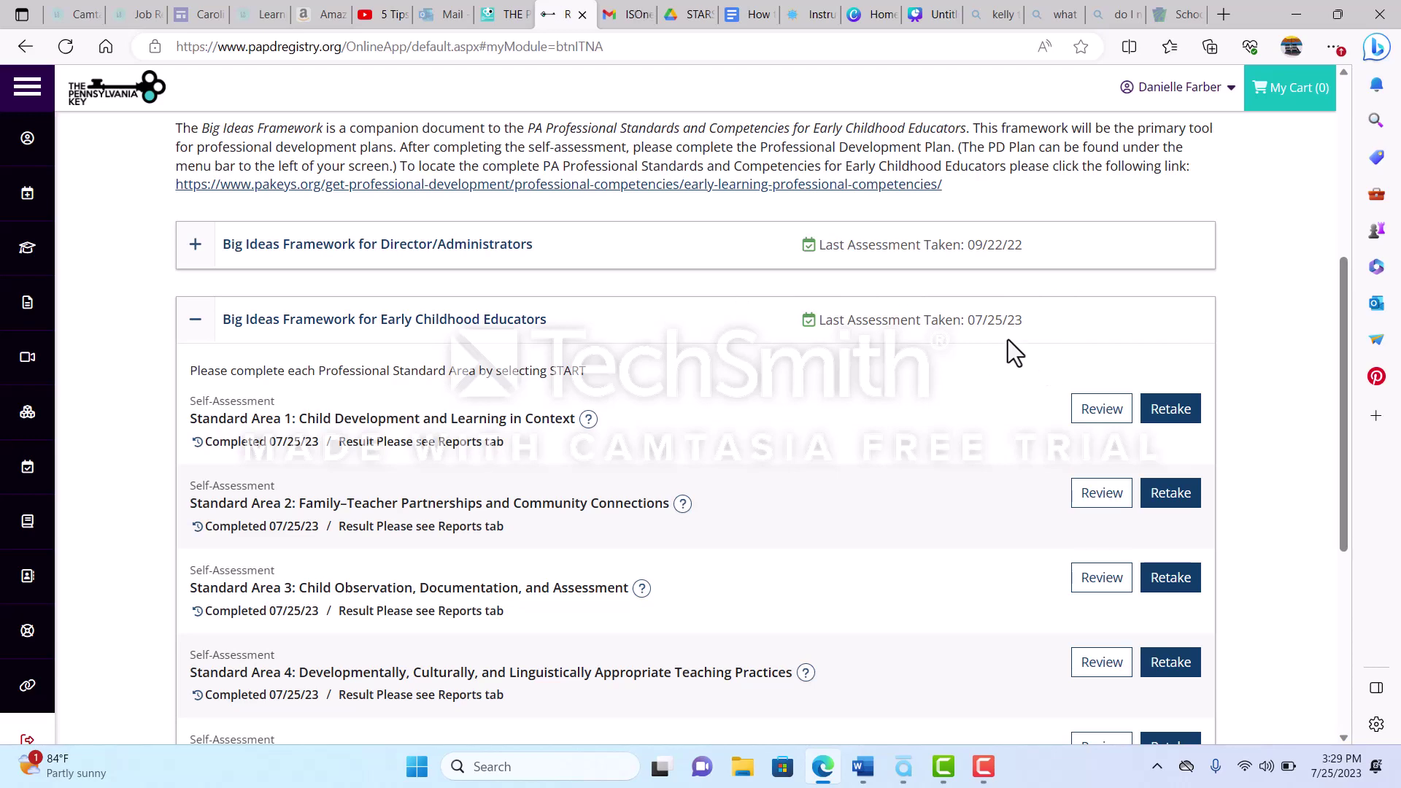
scroll(1003, 441, up, 3)
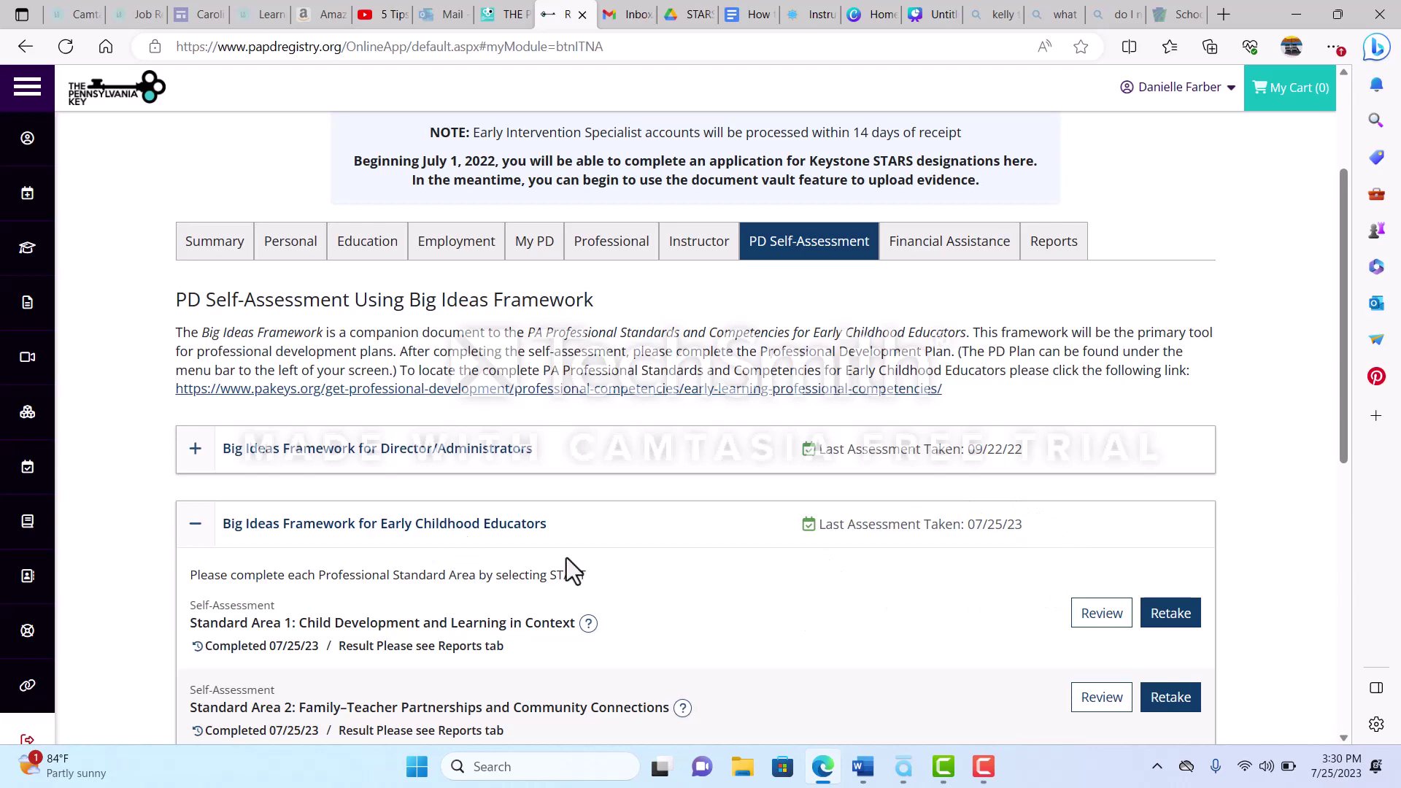
scroll(685, 606, up, 3)
scroll(511, 661, down, 1)
scroll(470, 679, down, 2)
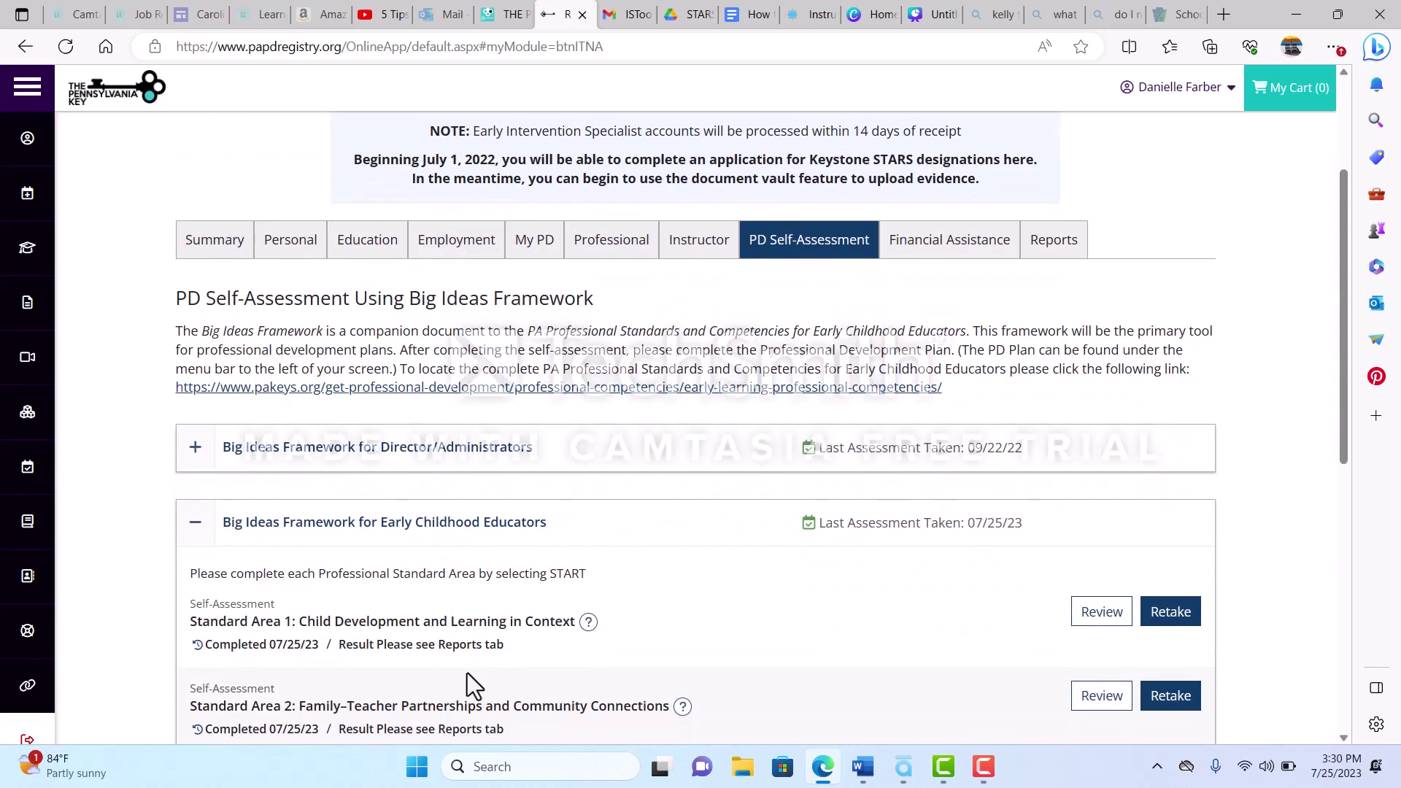
Expand the Big Ideas Framework for Director/Administrators, look through its Standard Area 1 retake questions, and close the assessment without submitting
click(196, 456)
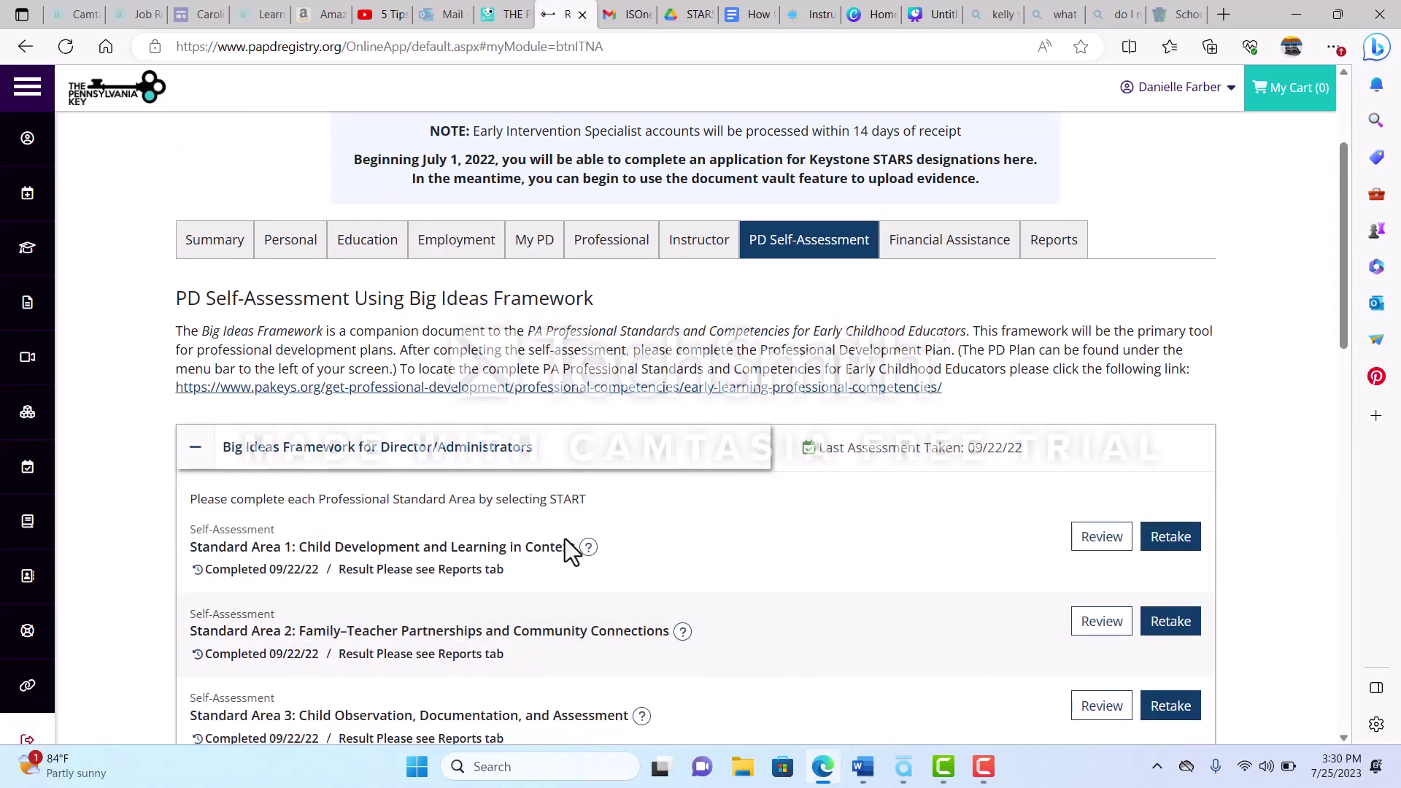
scroll(570, 543, down, 1)
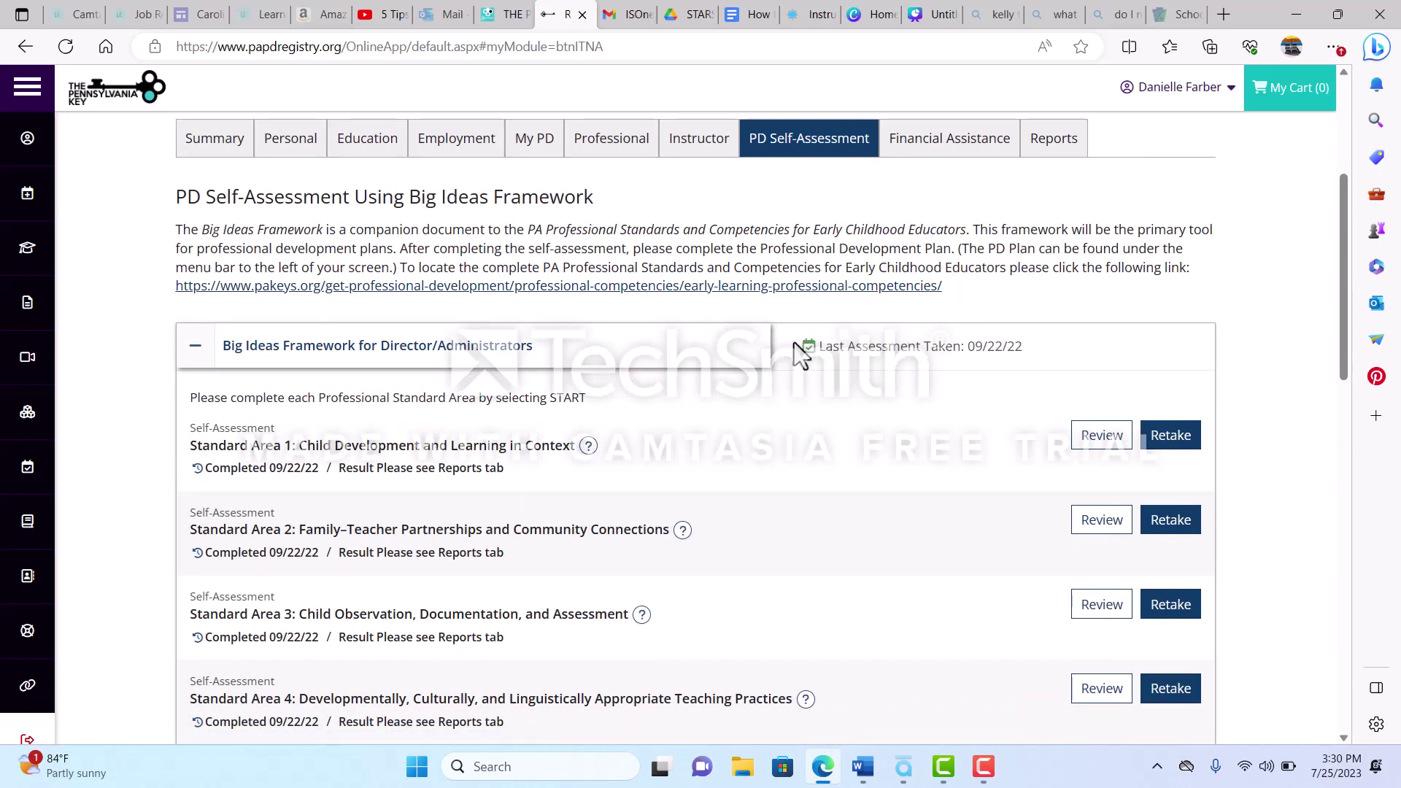
click(1197, 442)
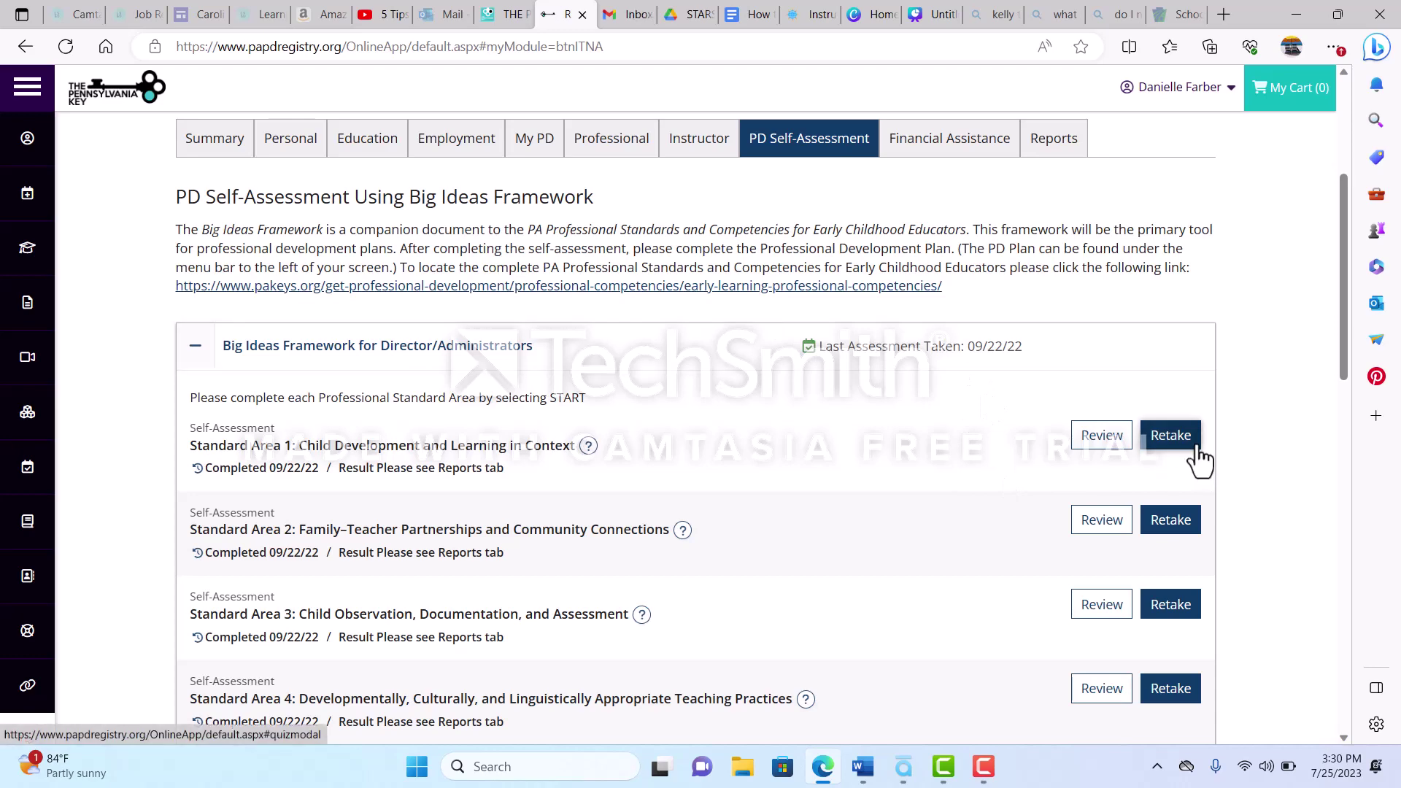
scroll(688, 490, up, 5)
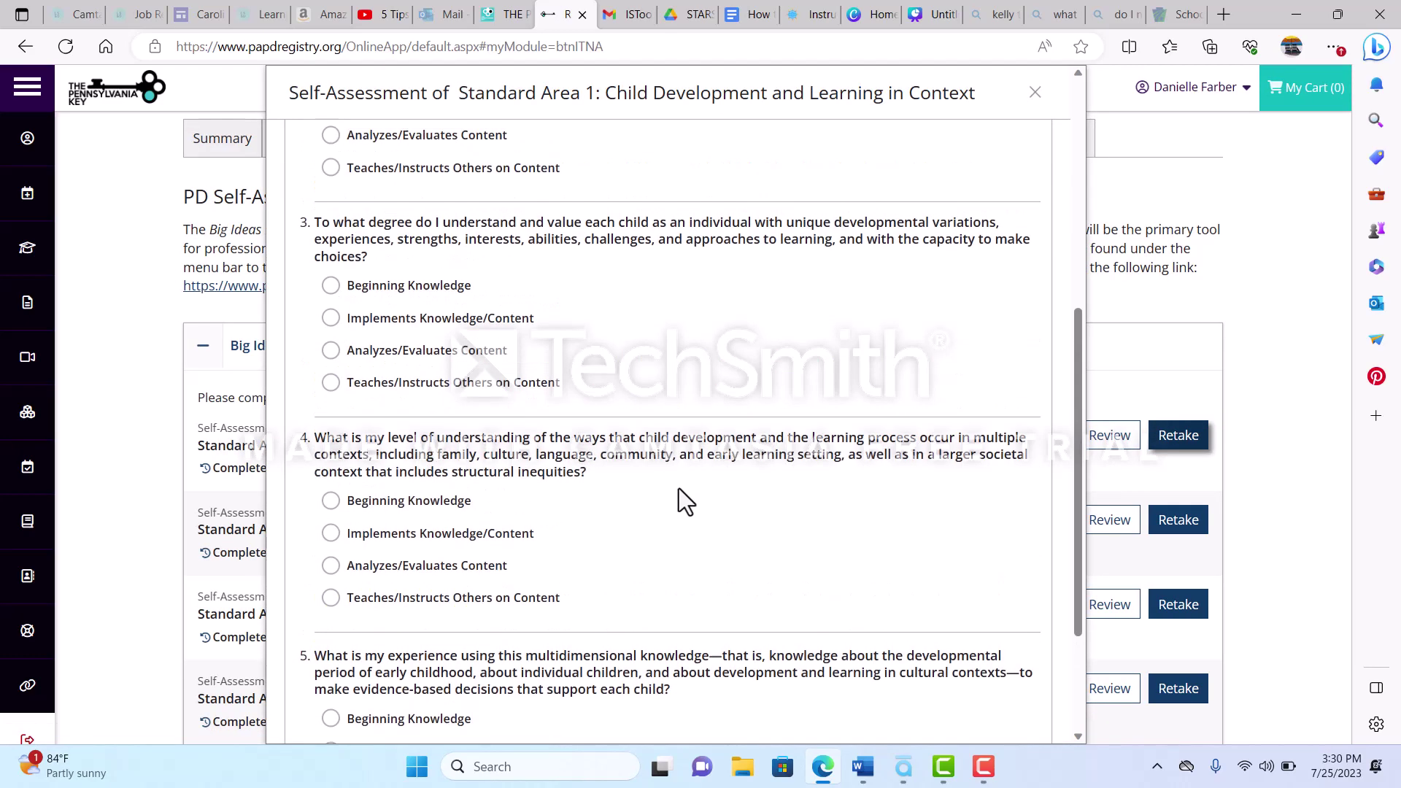
scroll(654, 439, up, 3)
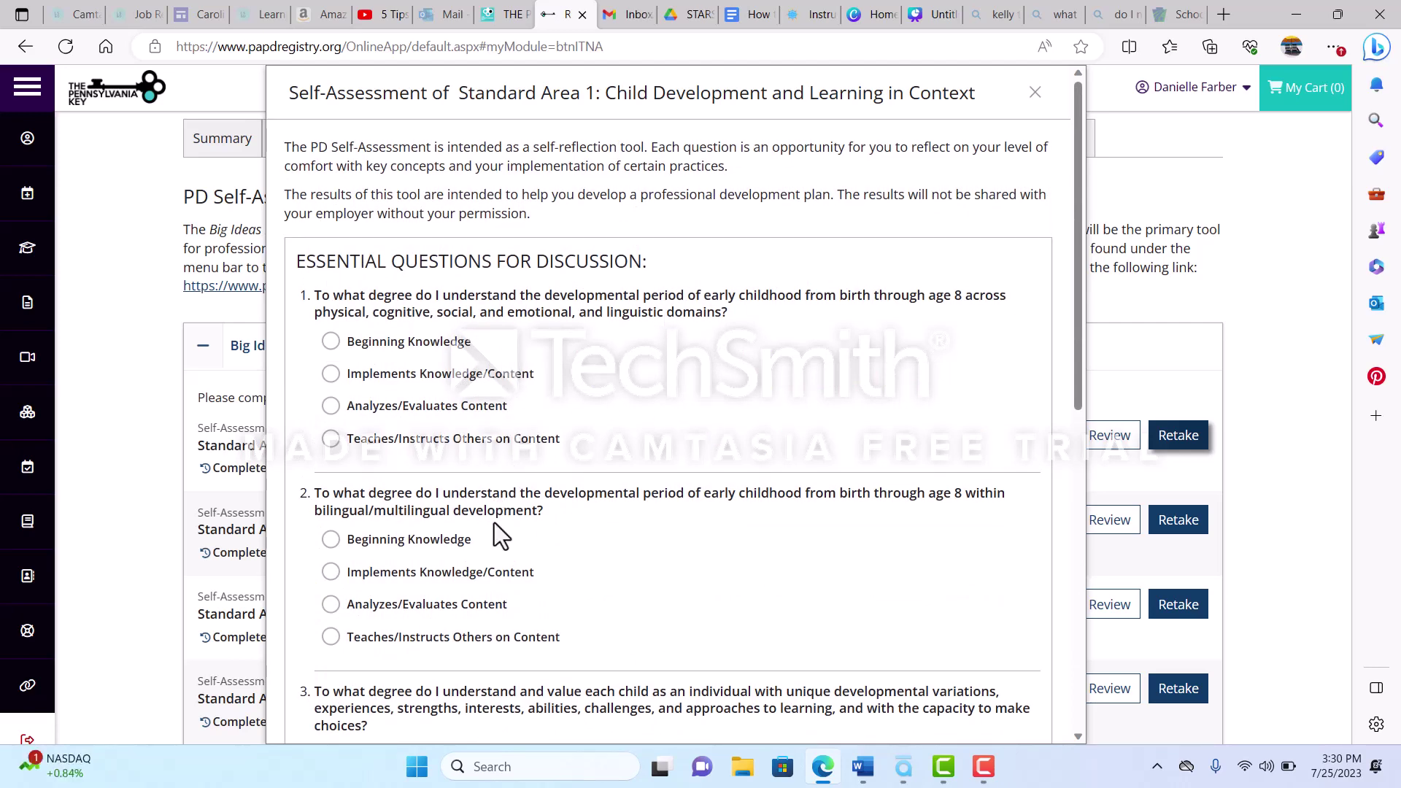
scroll(494, 524, down, 9)
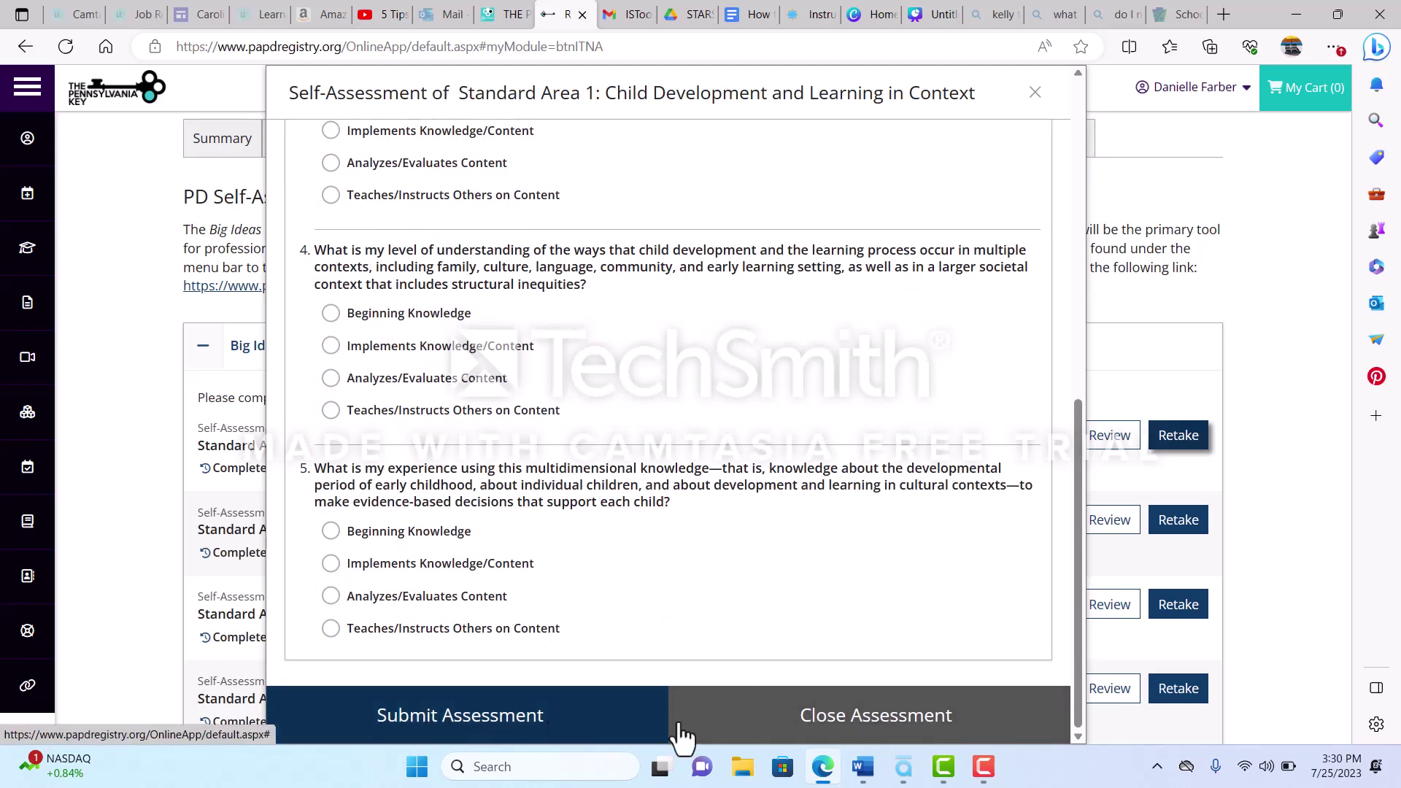
click(835, 734)
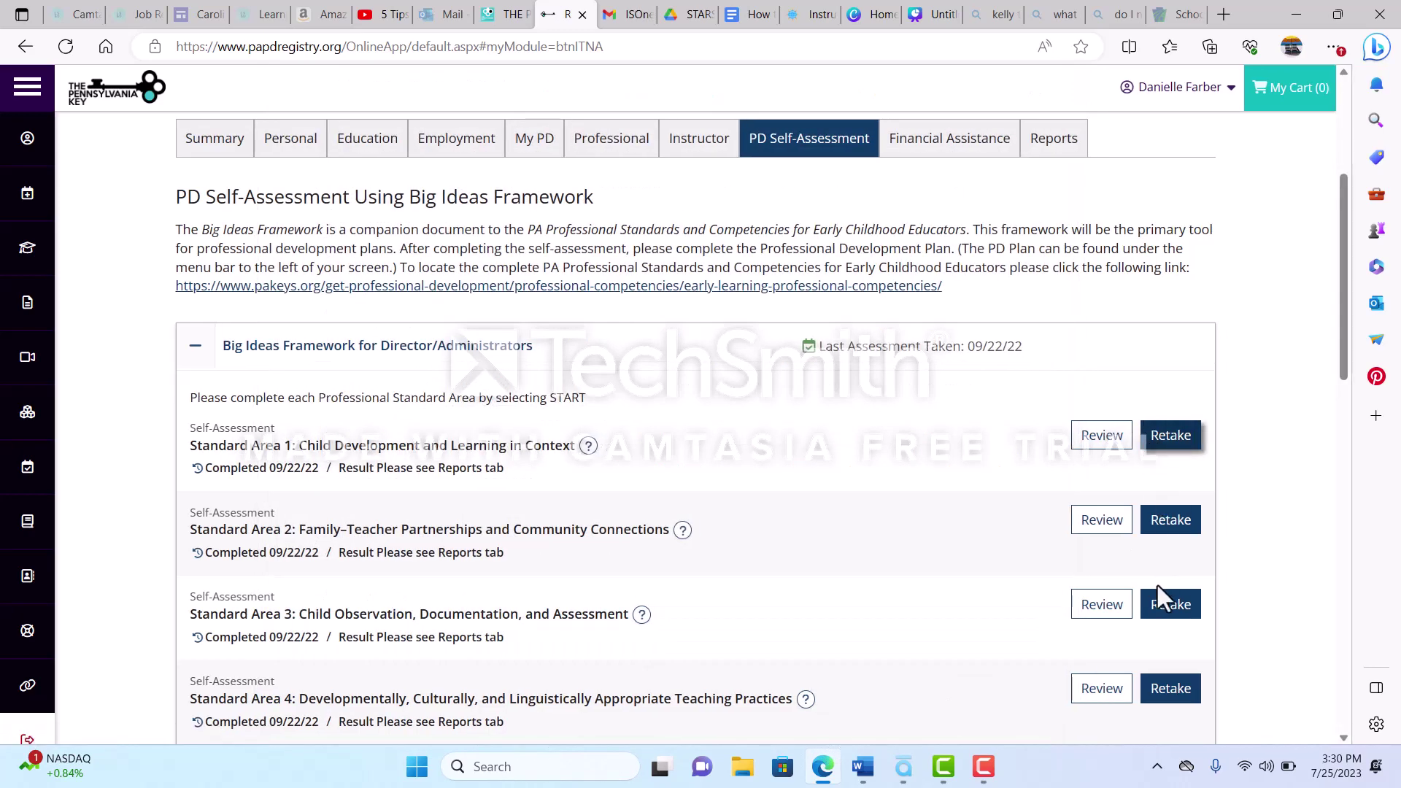
Examine the Director/Administrators list of self-assessments from Standard Area 1 down to K8 – Program Organization and Administration
scroll(1142, 689, down, 2)
scroll(1141, 689, down, 3)
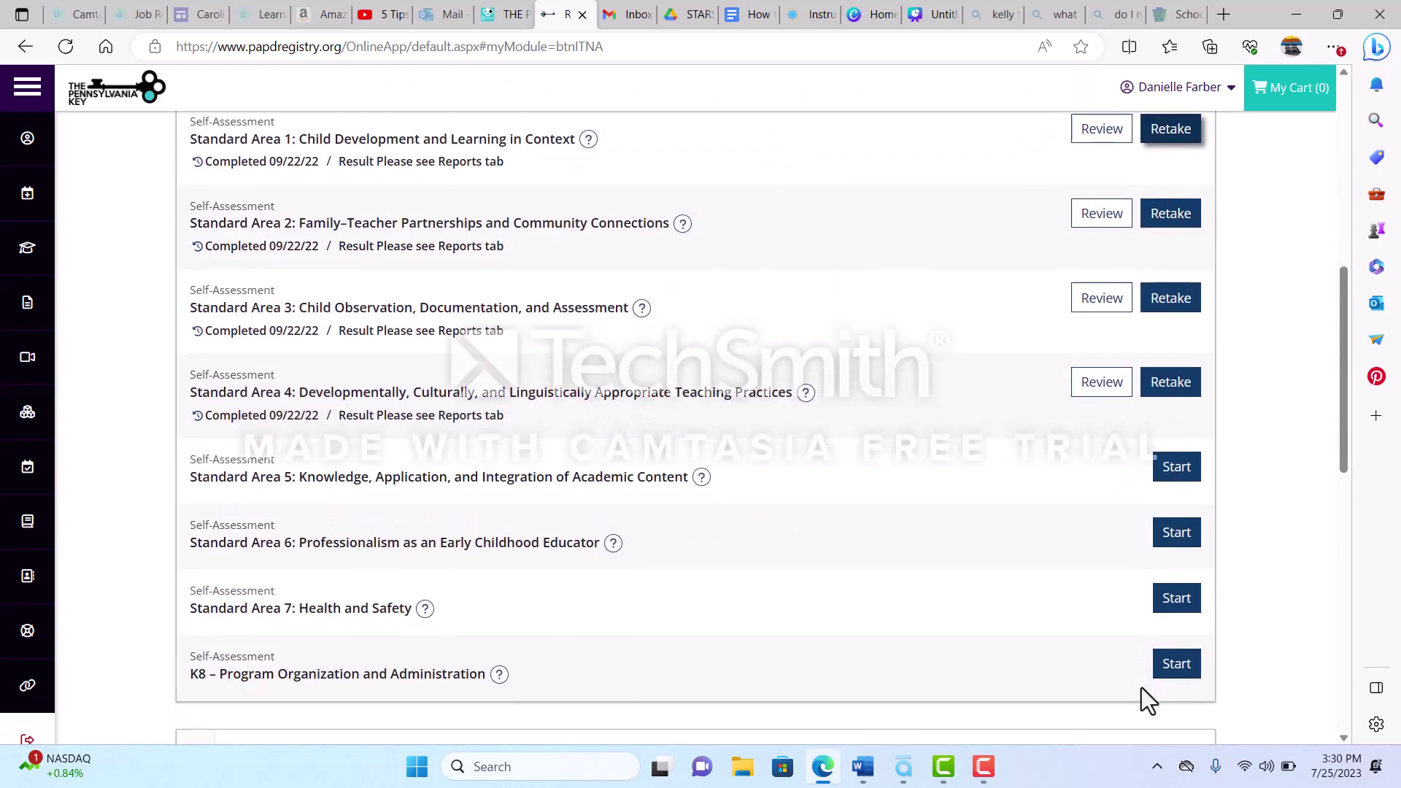
scroll(1141, 688, up, 7)
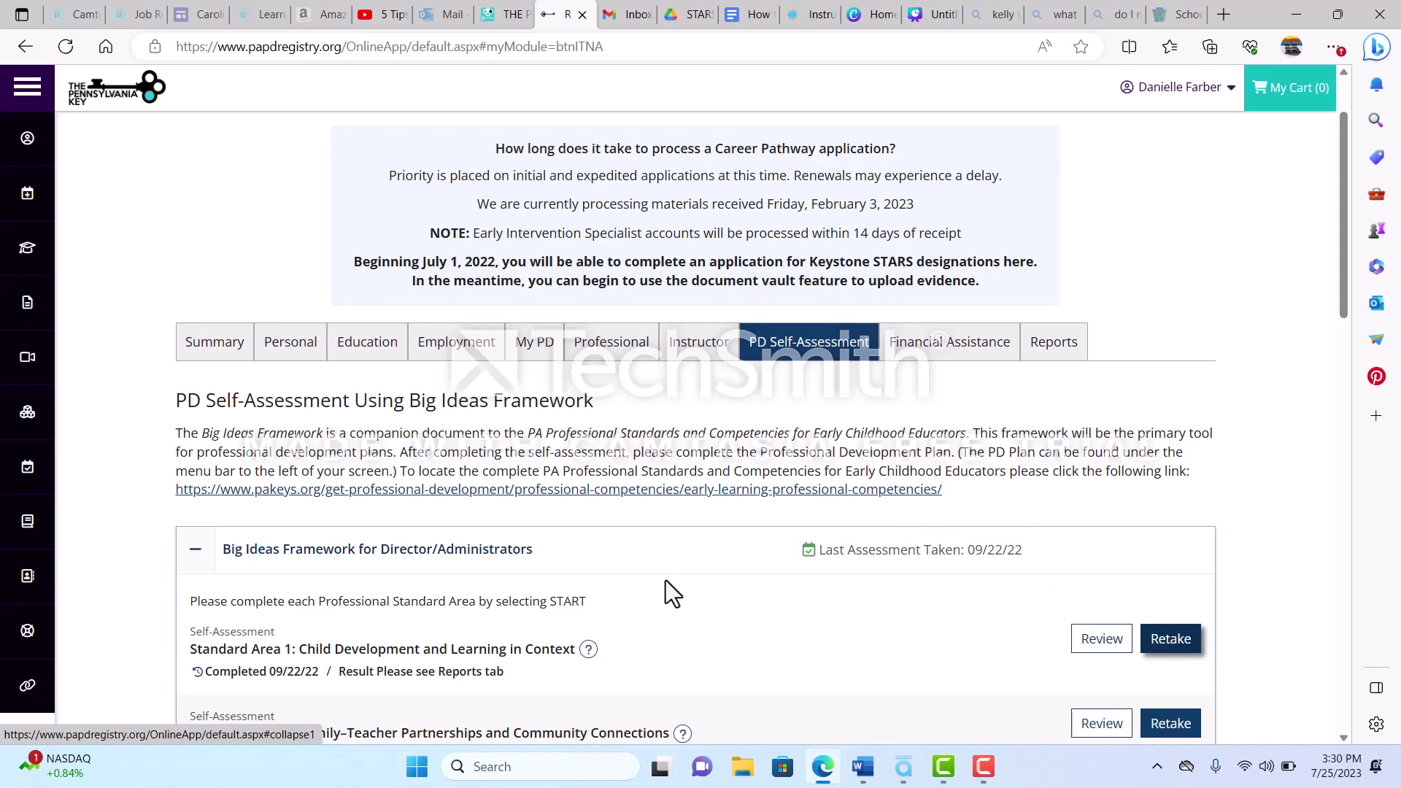
scroll(668, 584, up, 2)
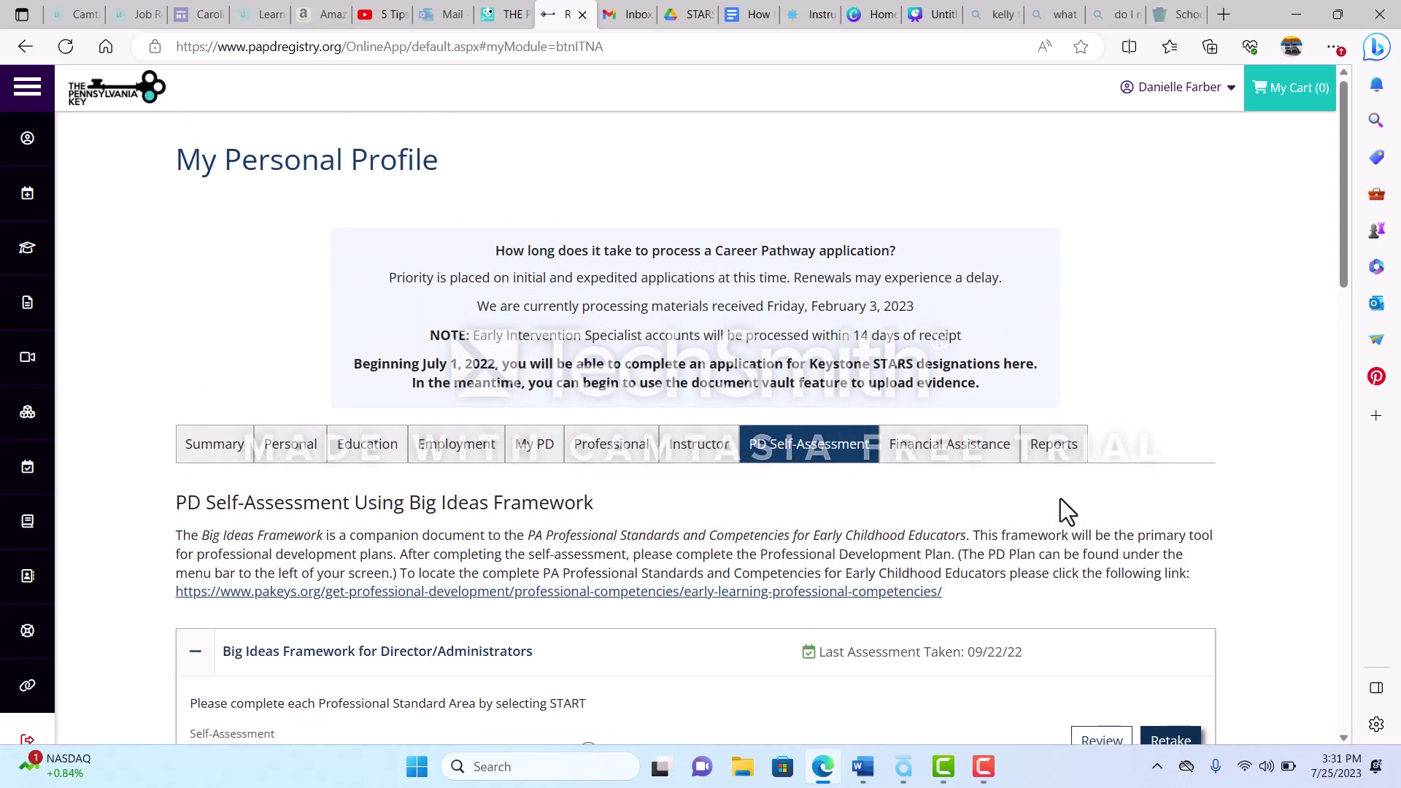
Open the summary of the personal profile and check which individual and organization profiles the account offers
click(1181, 89)
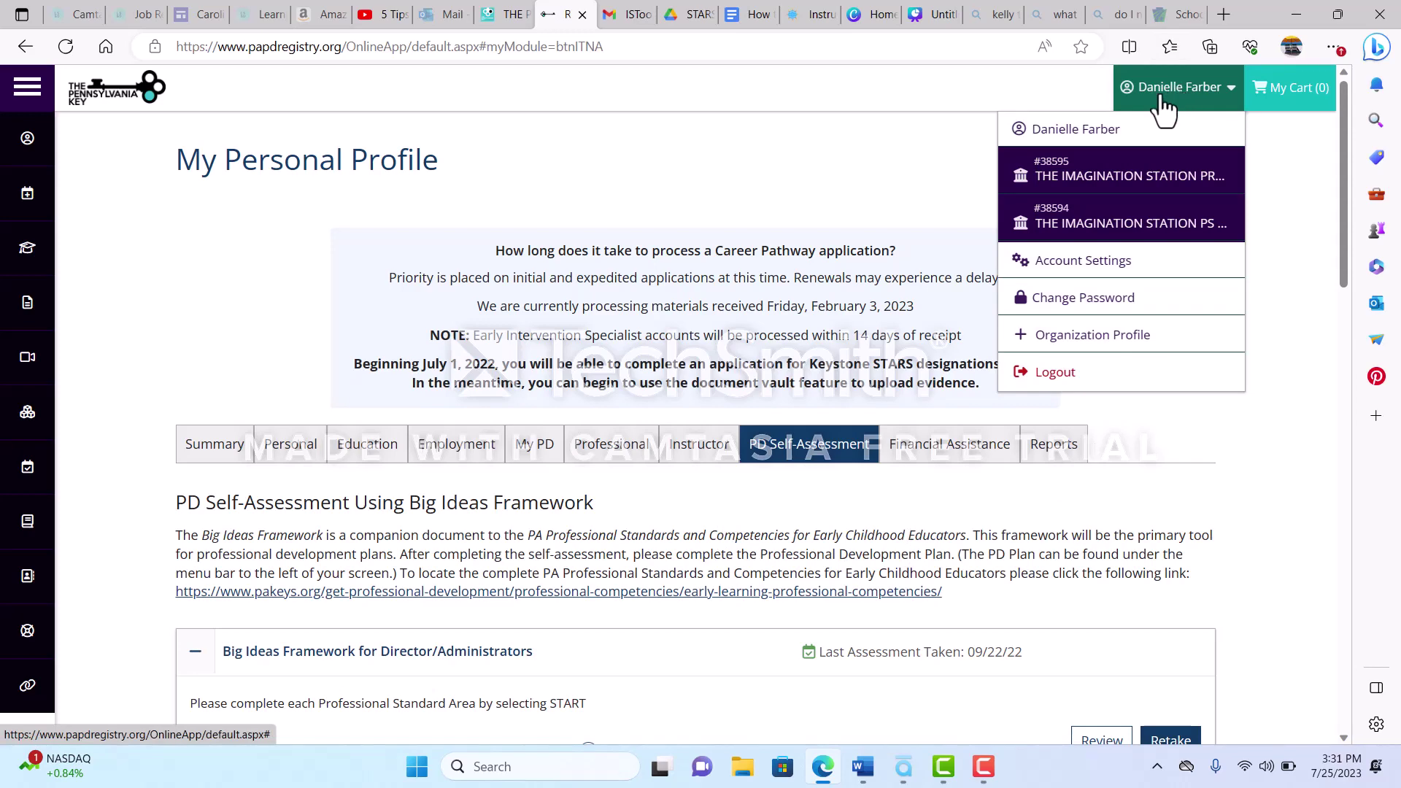
click(1124, 135)
scroll(1144, 392, down, 3)
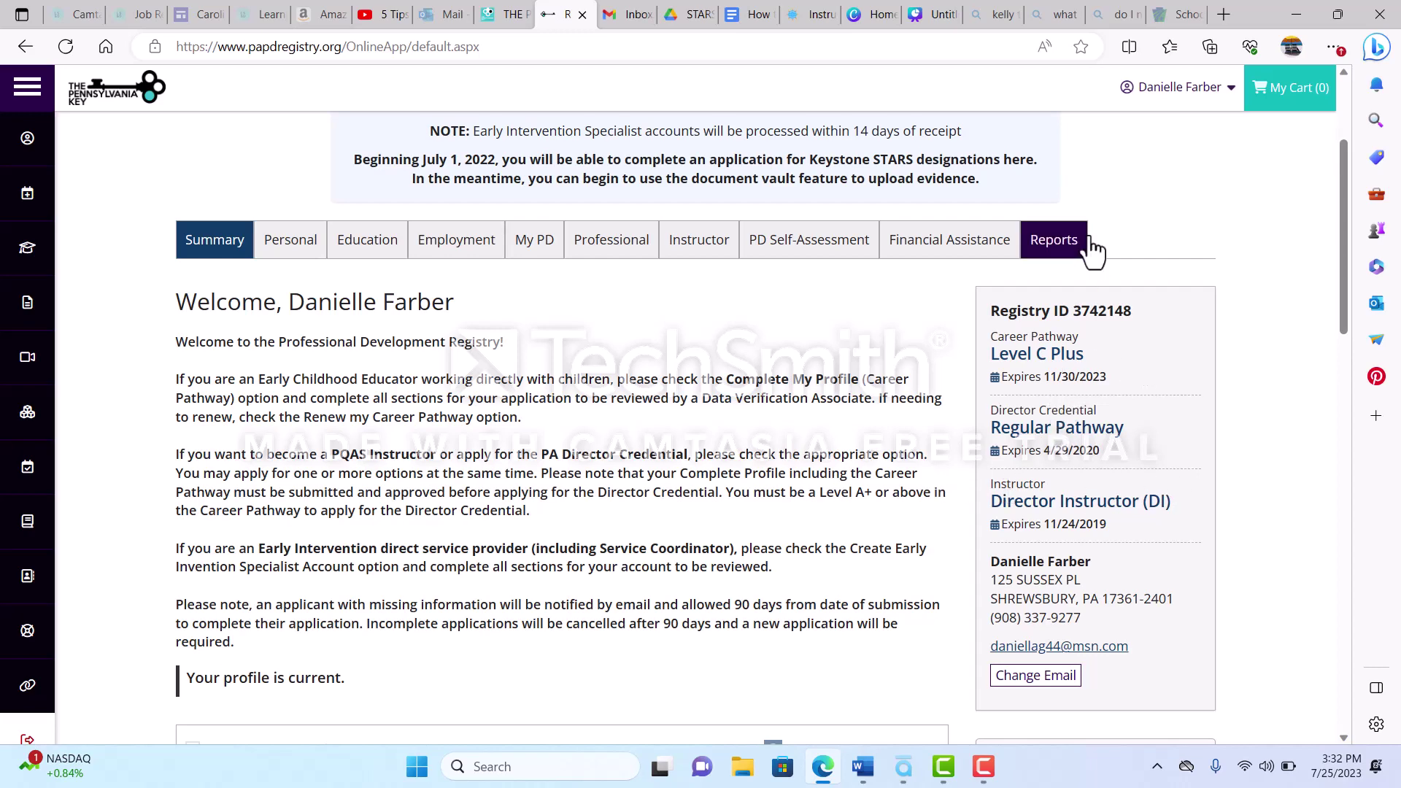
click(1201, 93)
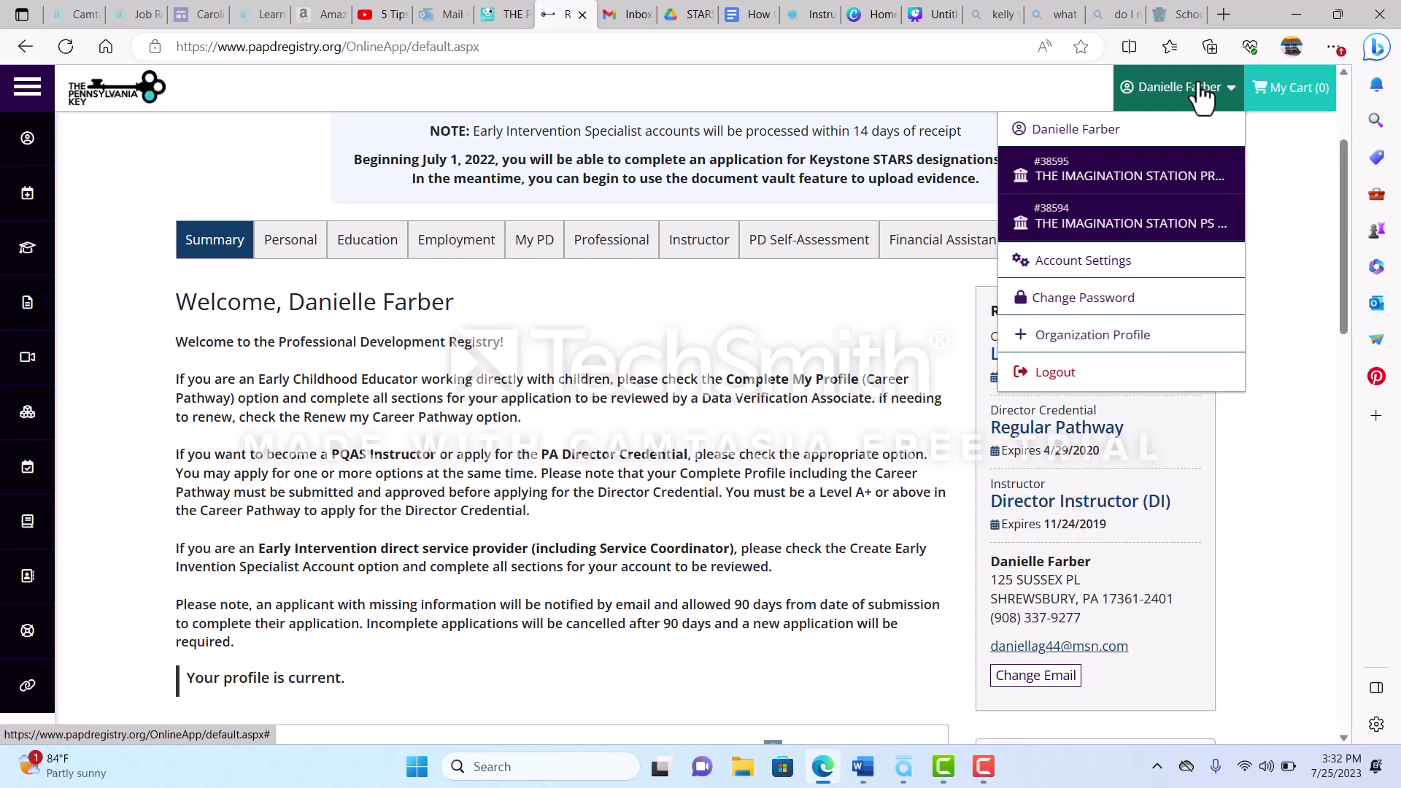
click(1310, 256)
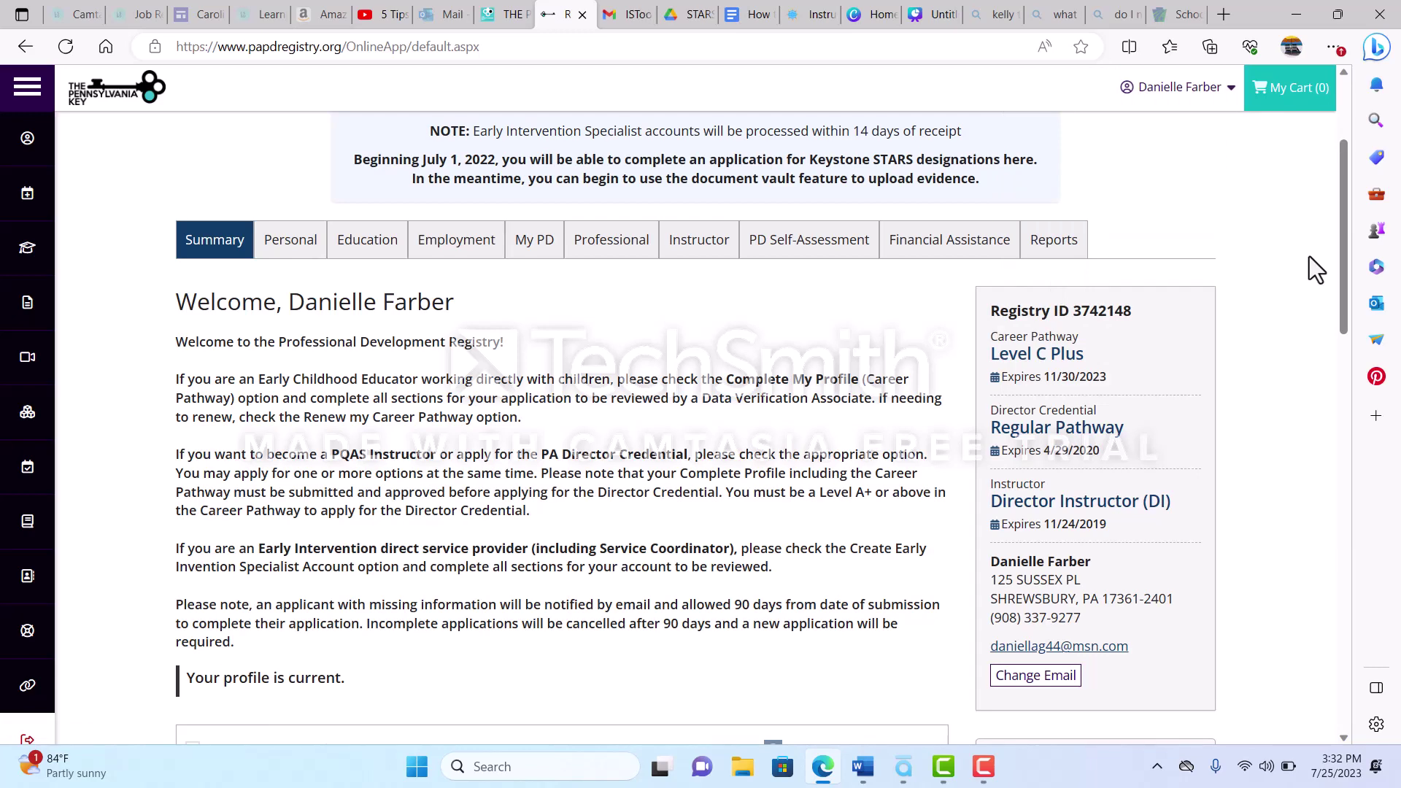